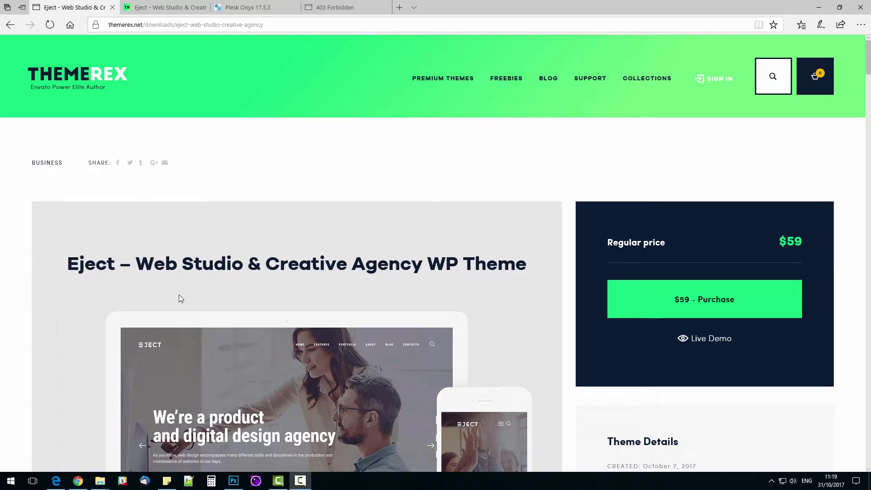
# Step: Switch to the Eject live demo and scroll down through its homepage
pyautogui.click(165, 8)
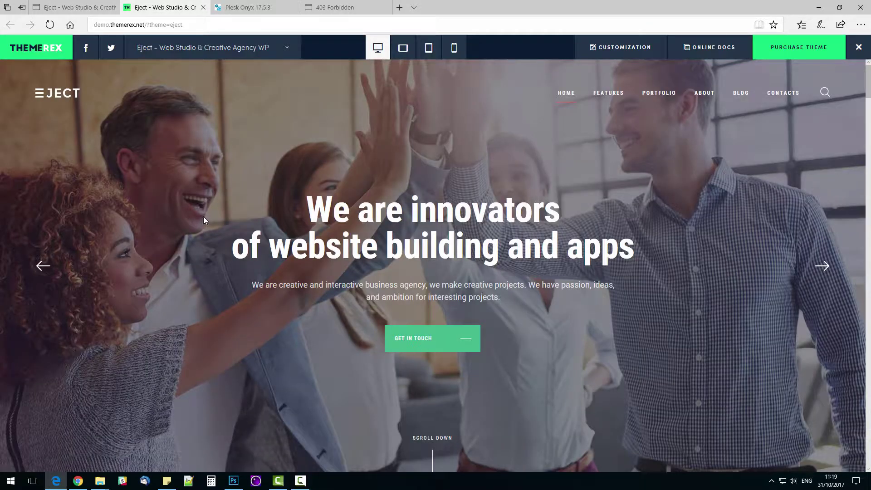
pyautogui.scroll(-10, 213, 217)
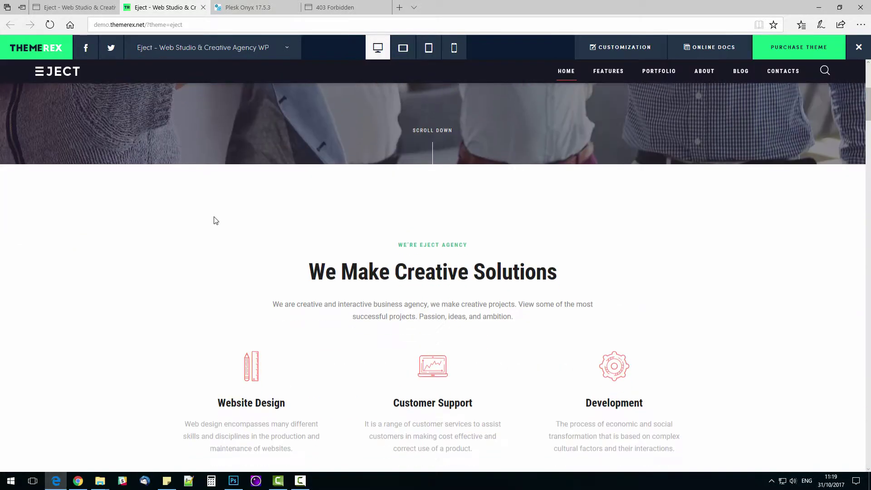
pyautogui.scroll(-15, 214, 218)
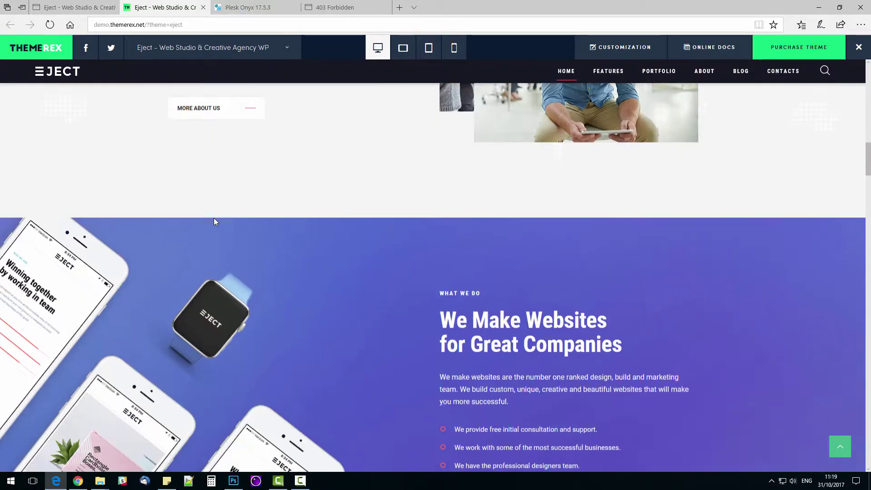
pyautogui.scroll(-15, 213, 221)
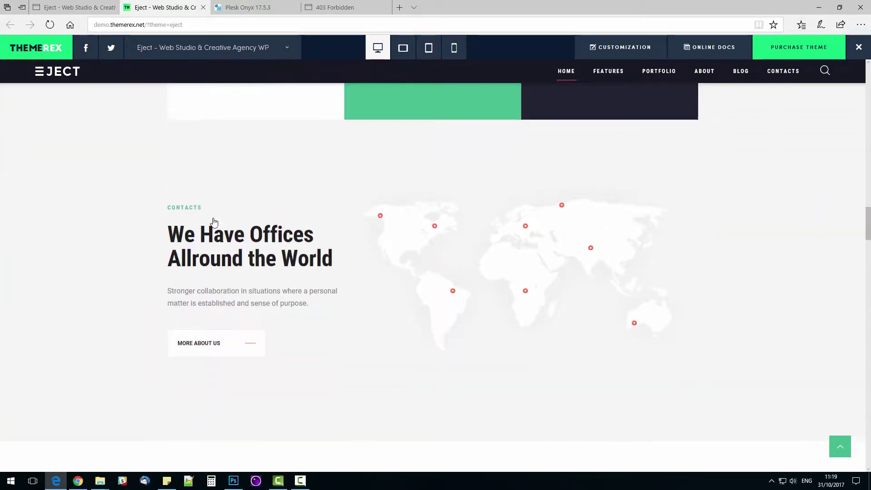
pyautogui.scroll(-15, 214, 222)
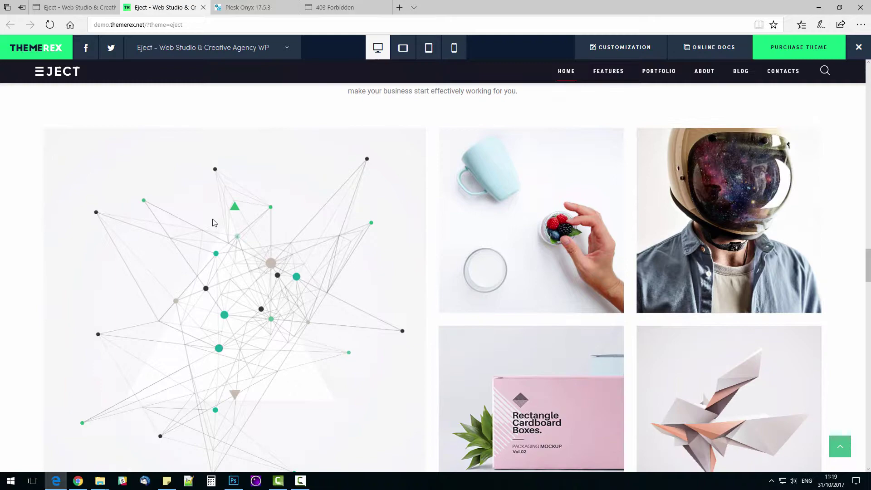
pyautogui.scroll(-8, 214, 222)
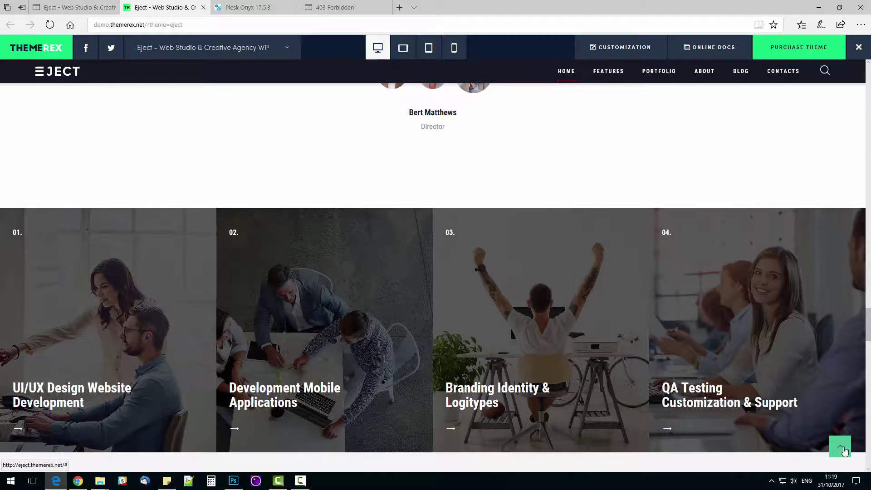
# Step: Return to the top of the homepage and load the Home 2 variant from the HOME menu
pyautogui.click(840, 449)
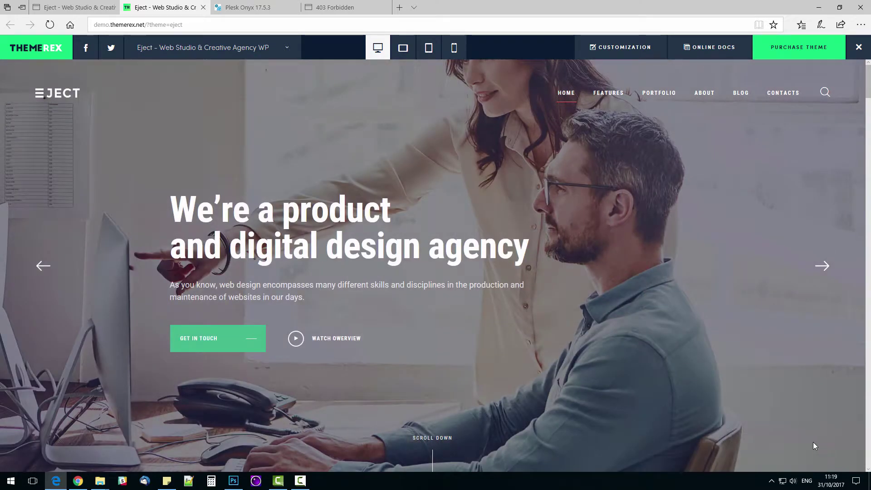
pyautogui.moveTo(564, 101)
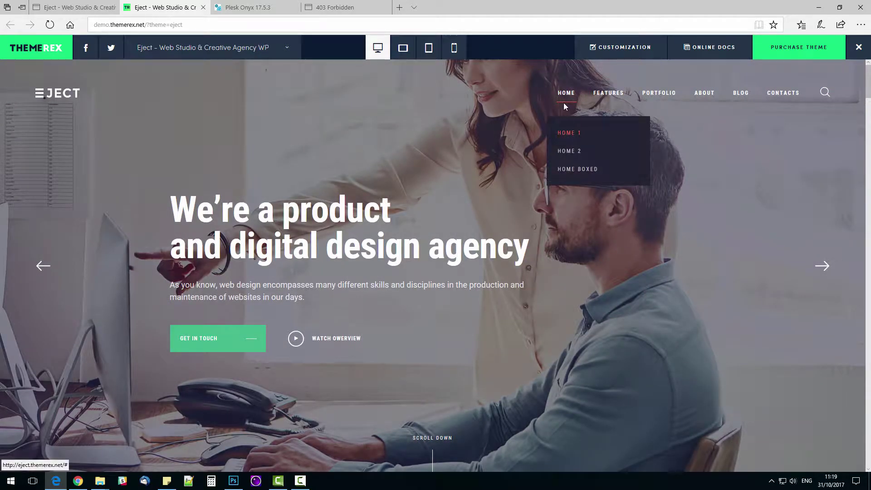
pyautogui.click(567, 150)
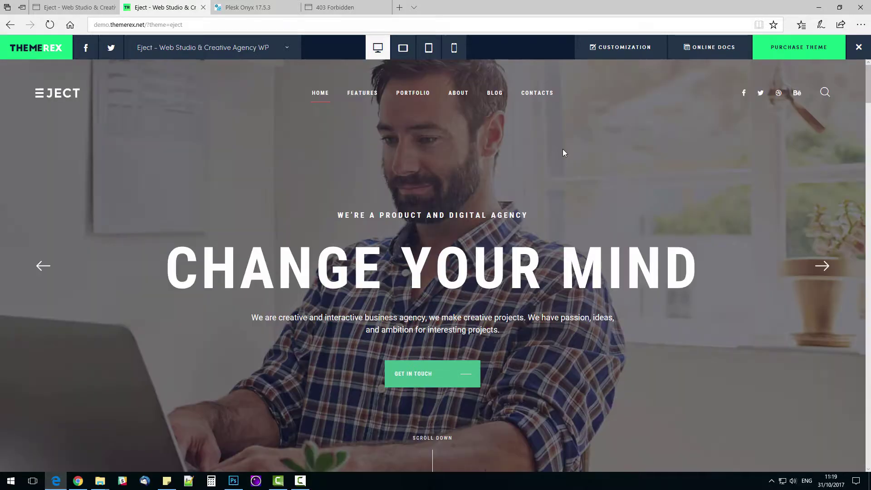
# Step: Scroll through the Home 2 and Home Boxed layouts, then switch to the Plesk Onyx 17.5.3 panel
pyautogui.scroll(-15, 533, 233)
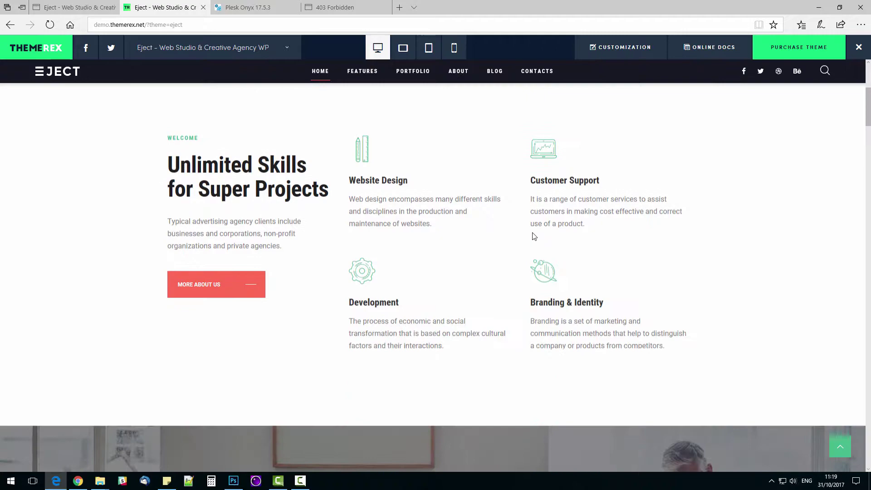
pyautogui.scroll(15, 548, 213)
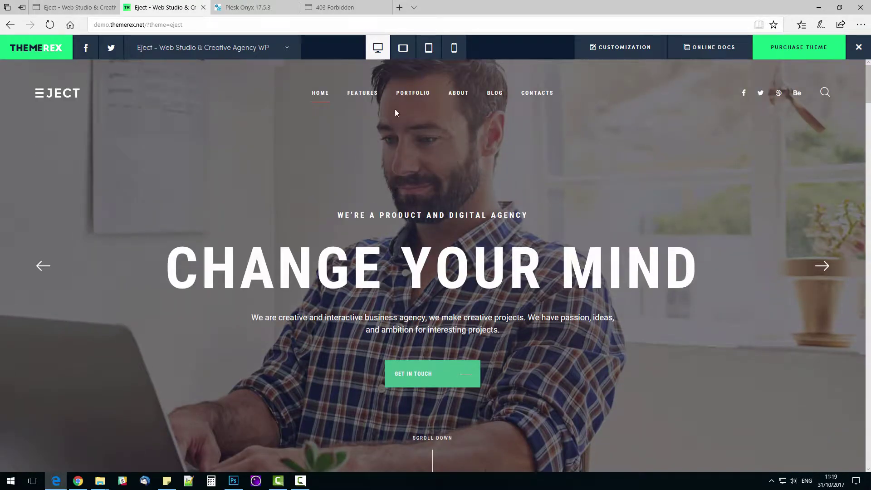
pyautogui.moveTo(317, 92)
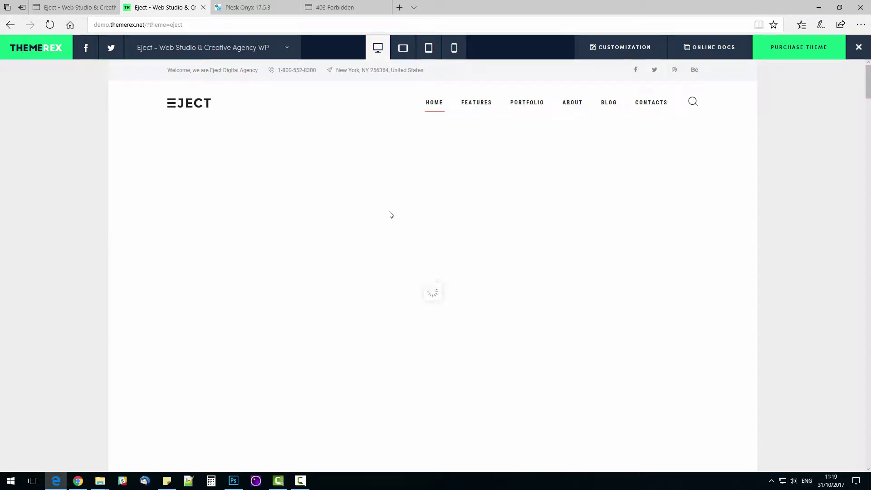
pyautogui.scroll(-15, 388, 211)
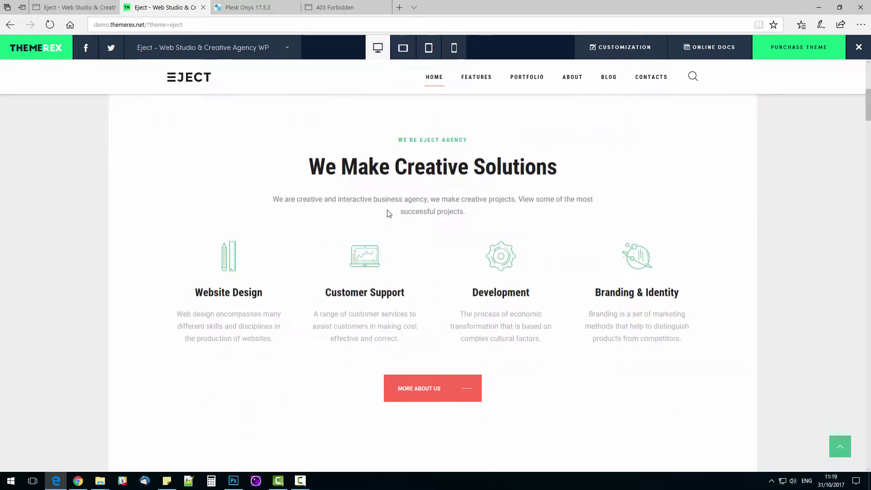
pyautogui.scroll(15, 387, 214)
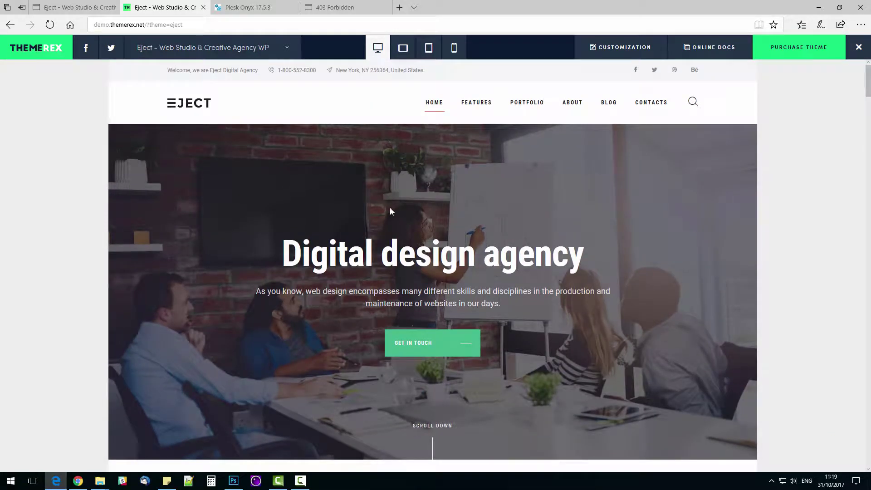
pyautogui.click(233, 7)
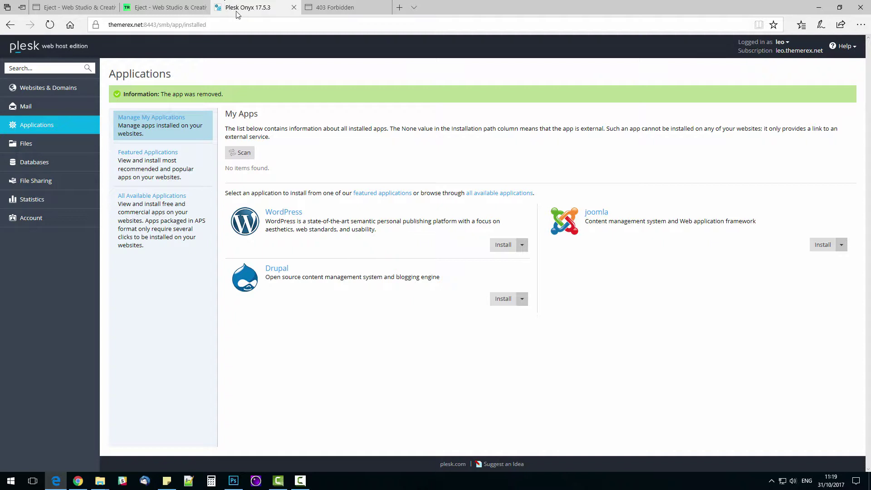
# Step: Install WordPress and copy the administrator login into a sticky note
pyautogui.click(502, 249)
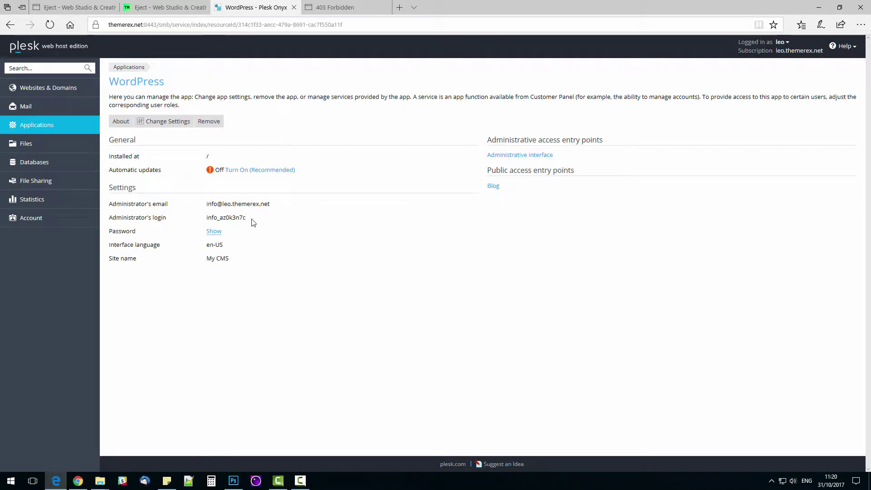
pyautogui.doubleClick(238, 219)
pyautogui.rightClick(235, 218)
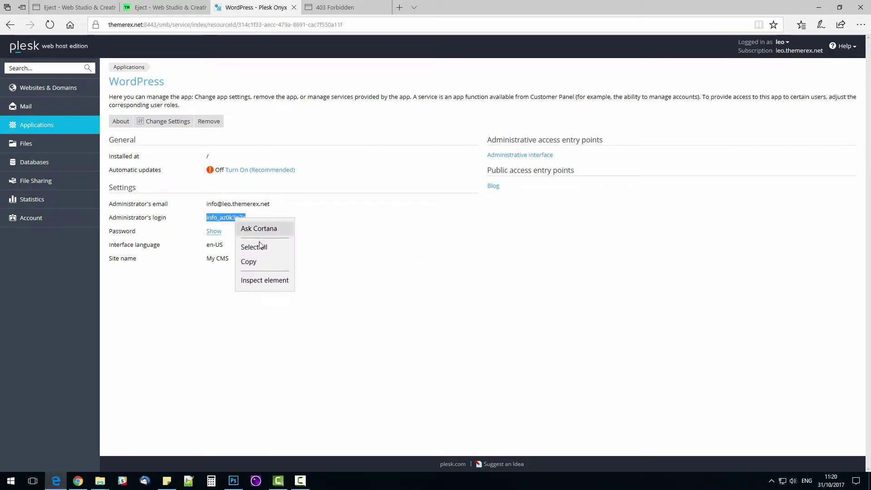
pyautogui.click(251, 262)
pyautogui.click(167, 480)
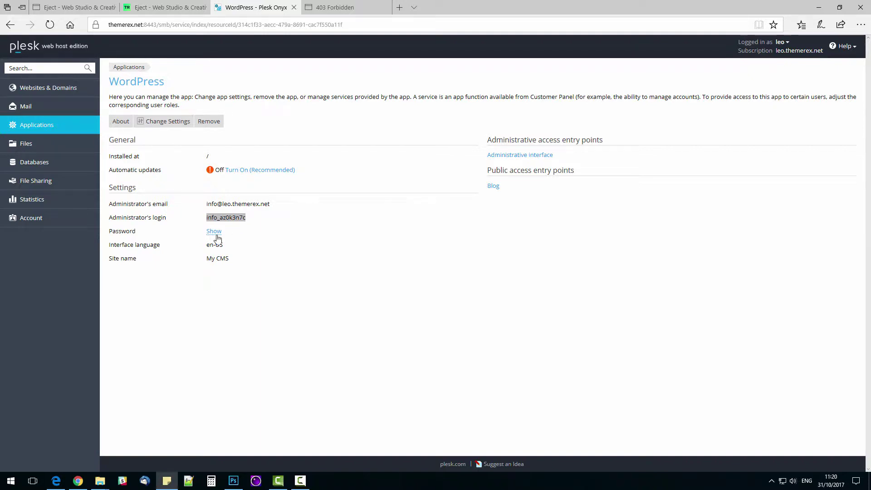
# Step: Reveal and copy the administrator password
pyautogui.click(214, 231)
pyautogui.moveTo(207, 231); pyautogui.dragTo(240, 231)
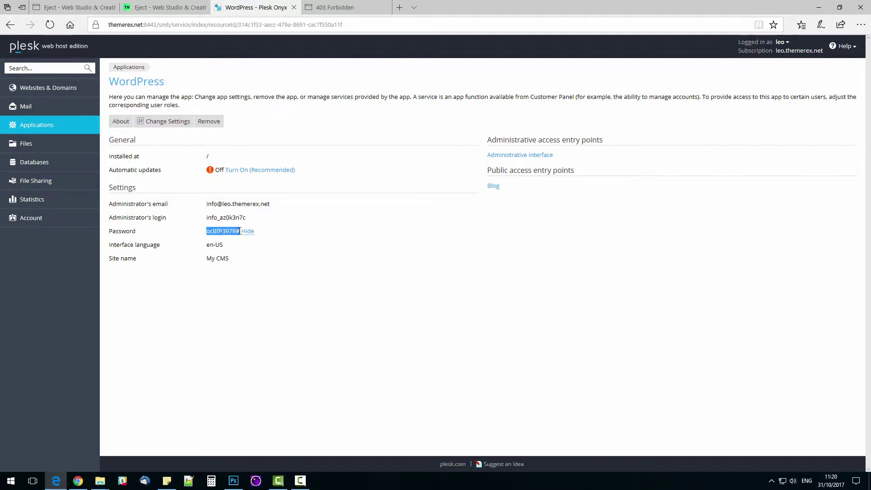
pyautogui.rightClick(232, 234)
pyautogui.click(251, 275)
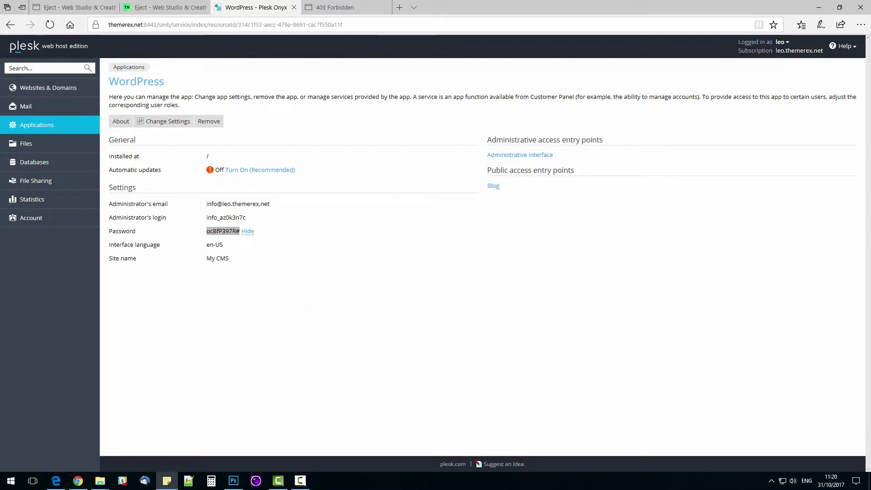
# Step: Go to the site's /wp-admin login page from the 403 Forbidden tab
pyautogui.click(321, 8)
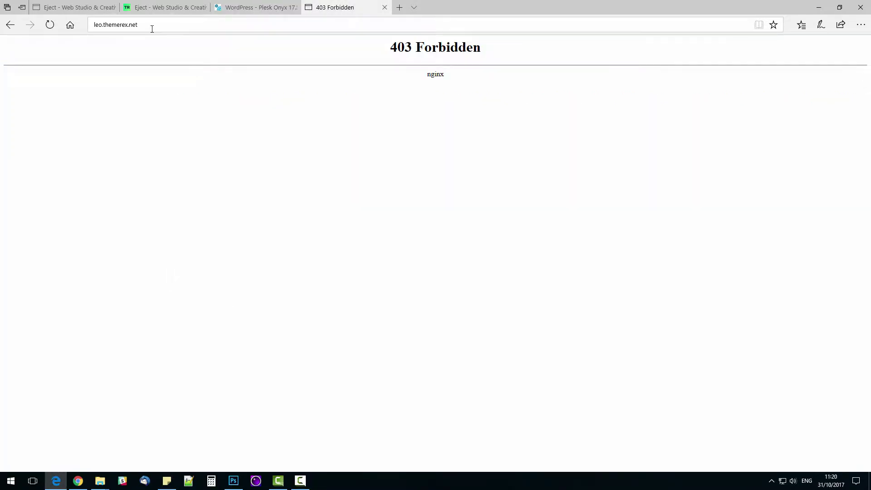
pyautogui.click(184, 26)
pyautogui.click(185, 26)
pyautogui.write('p-admin')
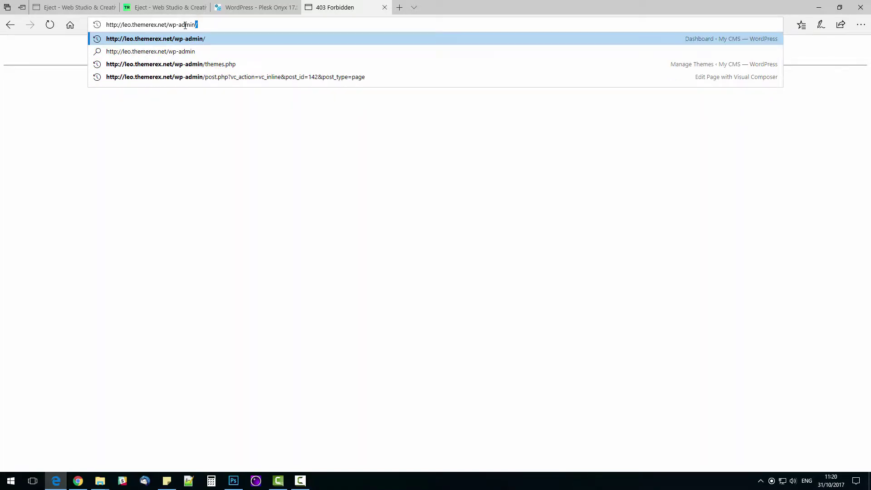
pyautogui.press('Return')
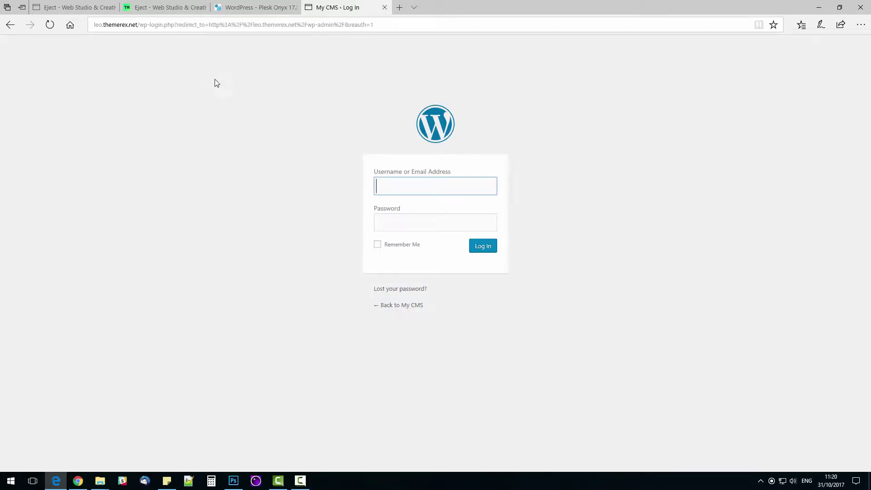
# Step: Log in with the copied administrator credentials, tick Remember Me, and let the browser save the password
pyautogui.press('super+6')
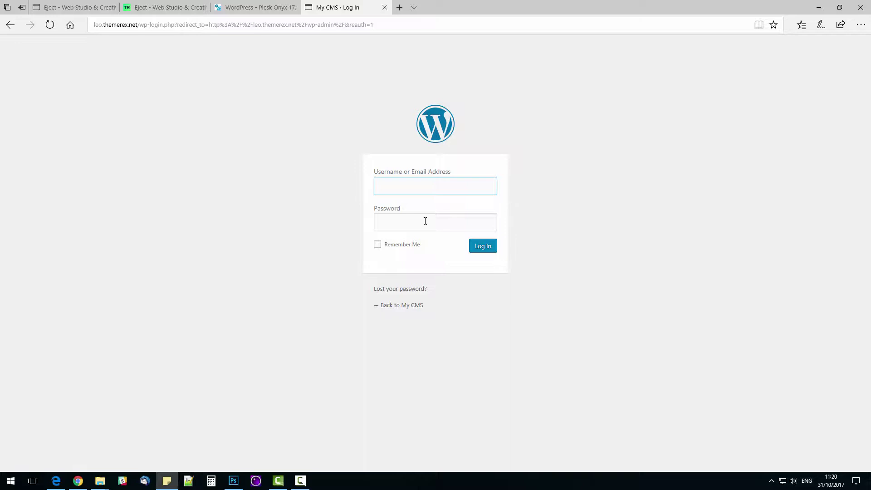
pyautogui.hotkey('ctrl', 'v')
pyautogui.press('Tab')
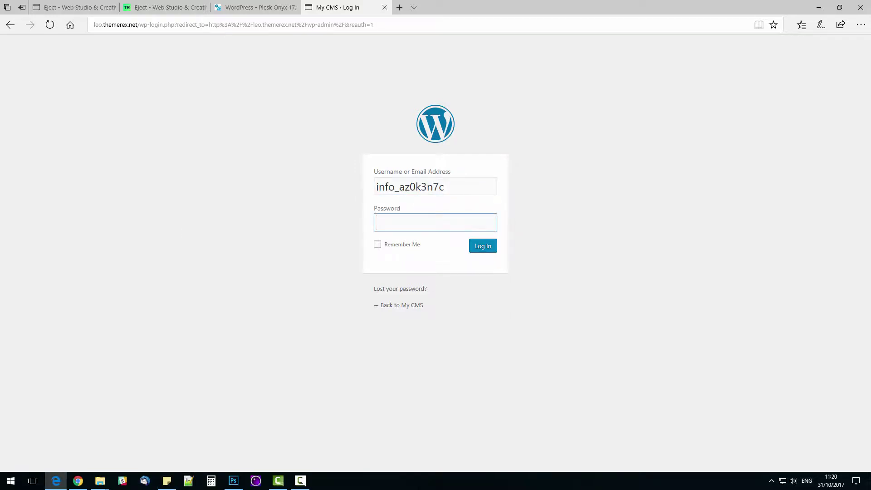
pyautogui.click(475, 225)
pyautogui.hotkey('ctrl', 'v')
pyautogui.click(402, 245)
pyautogui.click(486, 248)
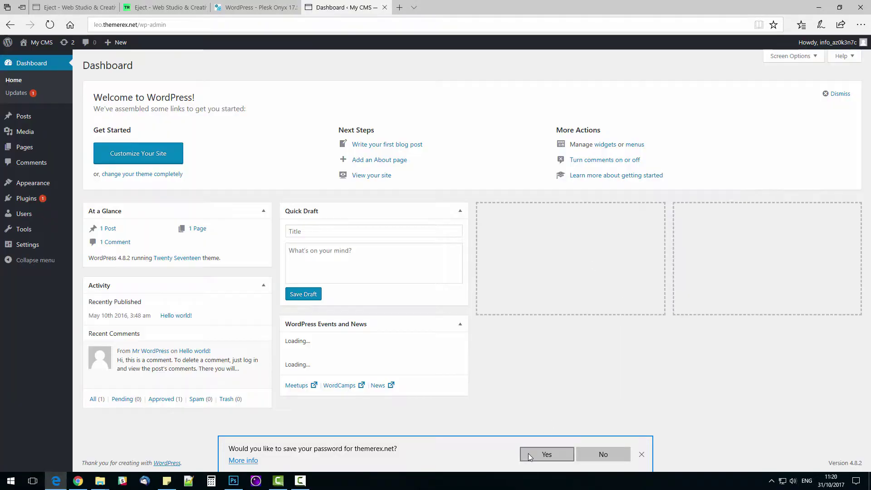
pyautogui.click(529, 453)
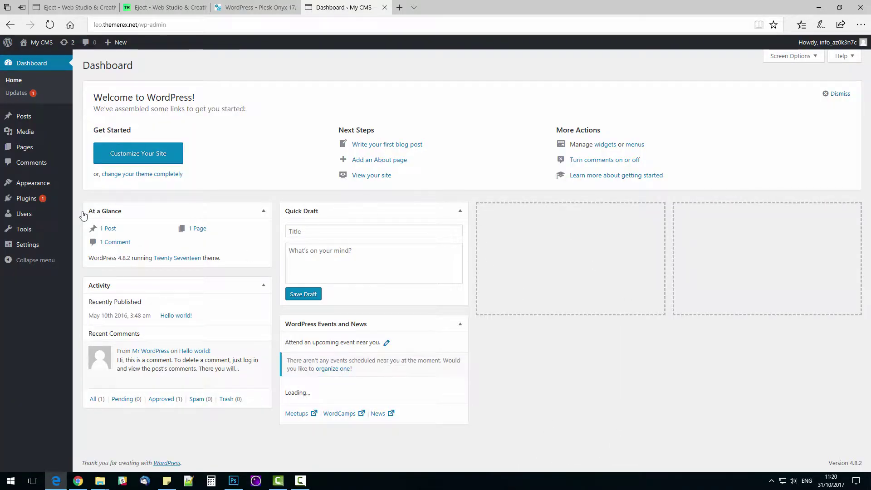
# Step: Upload the eject zip theme from the desktop through Add Themes > Upload Theme and install it
pyautogui.moveTo(68, 184)
pyautogui.click(95, 185)
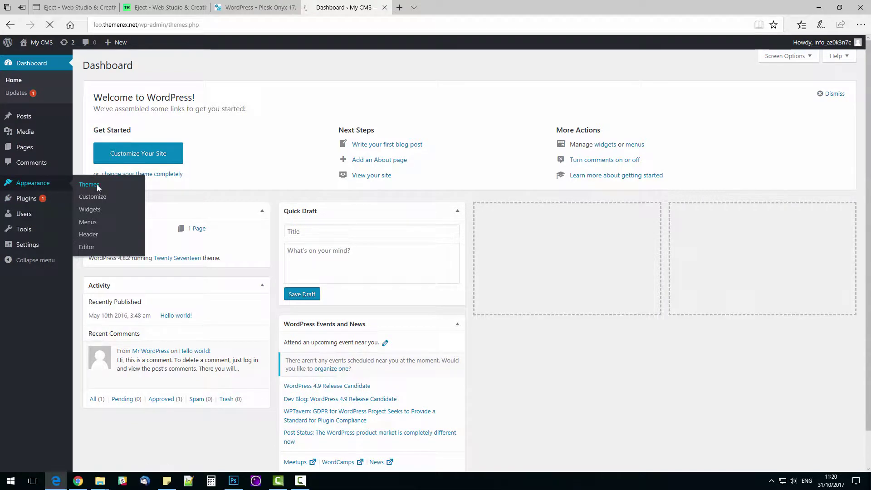
pyautogui.click(171, 68)
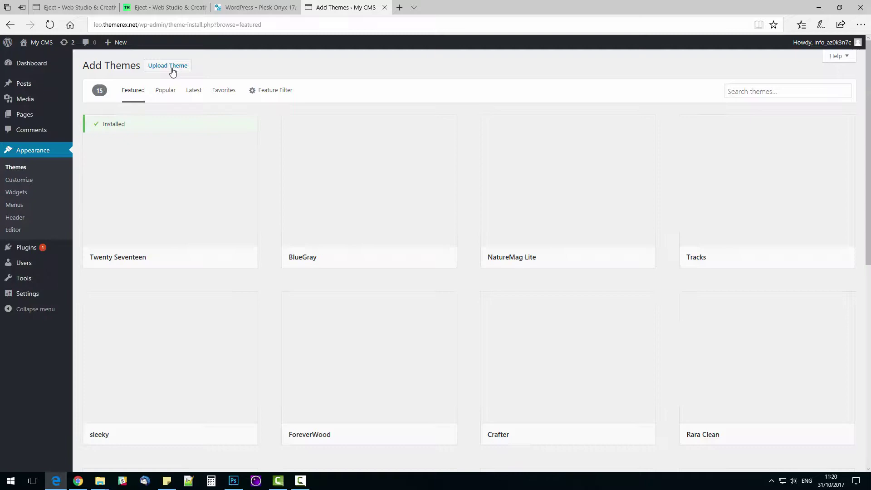
pyautogui.click(169, 67)
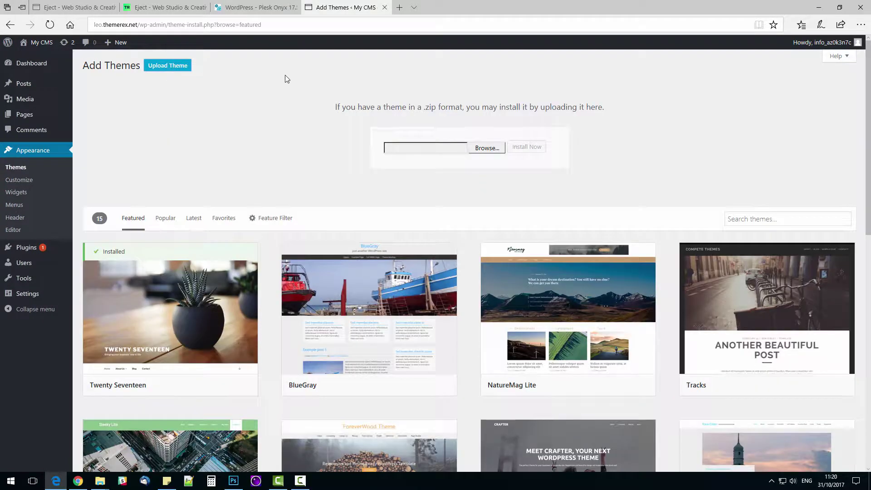
pyautogui.click(485, 148)
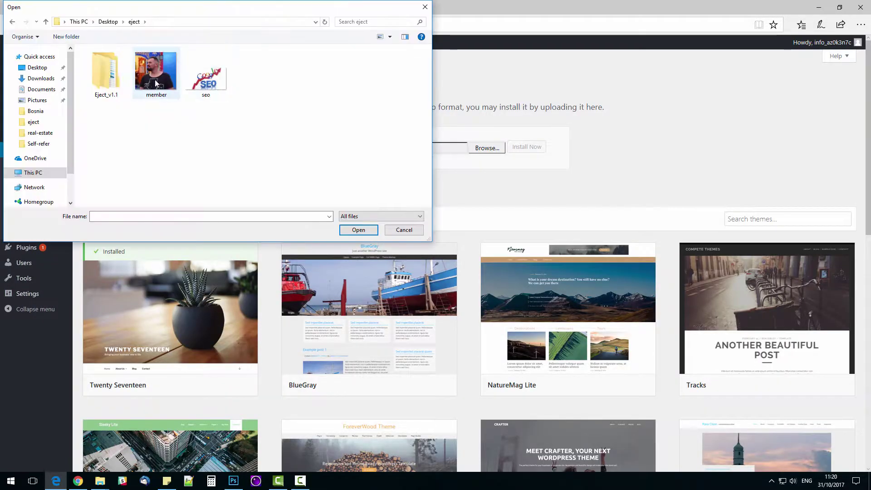
pyautogui.doubleClick(105, 73)
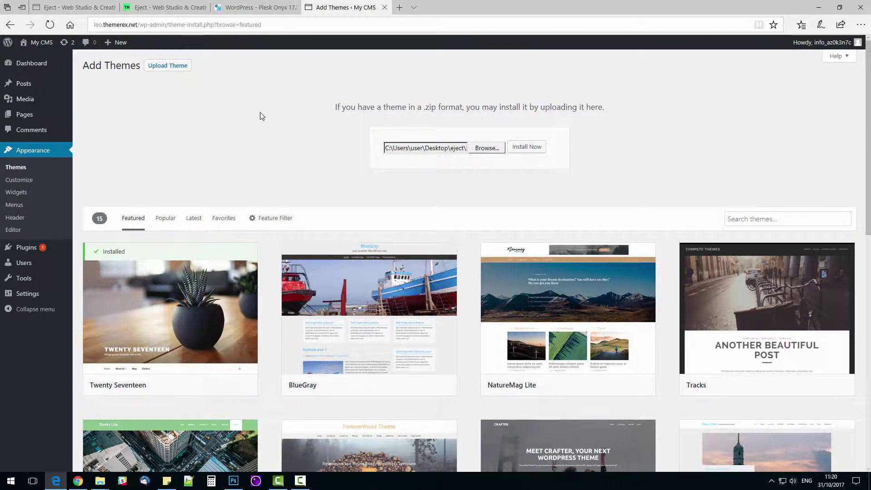
pyautogui.click(529, 147)
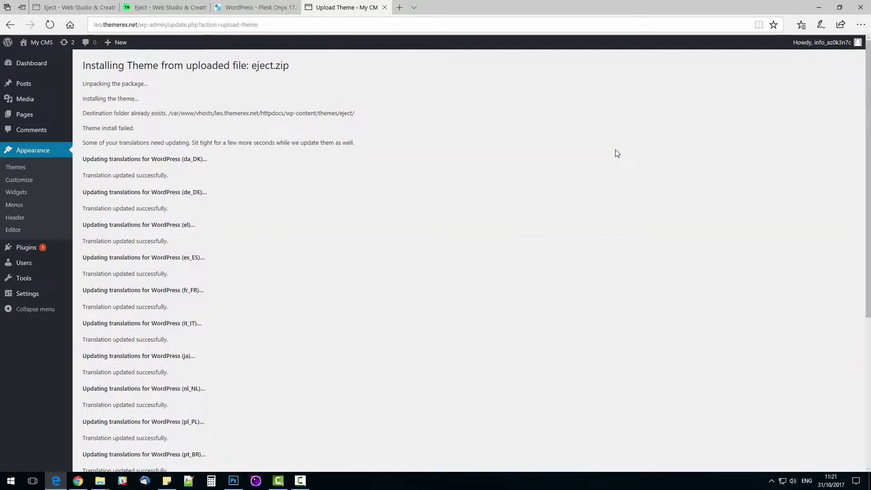
# Step: Scroll through the upload log showing the eject theme folder already exists
pyautogui.scroll(-5, 256, 325)
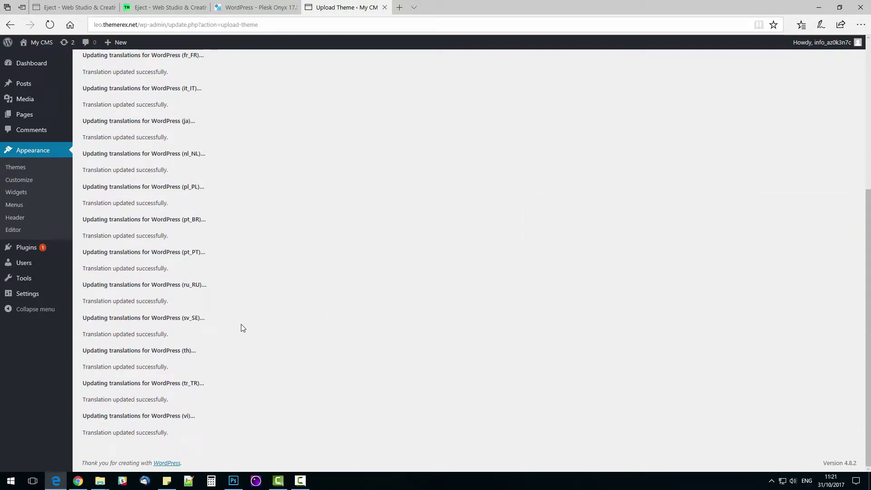
pyautogui.scroll(5, 243, 327)
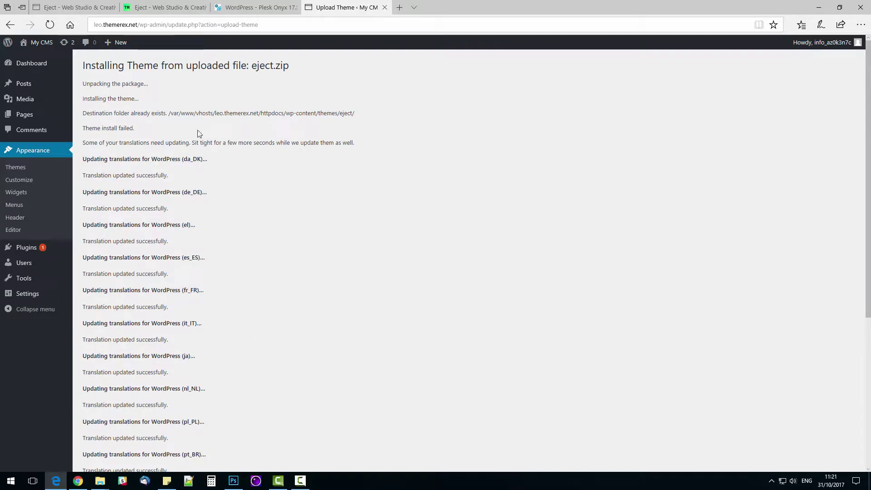
# Step: Activate the already installed Eject theme from Appearance > Themes
pyautogui.click(33, 64)
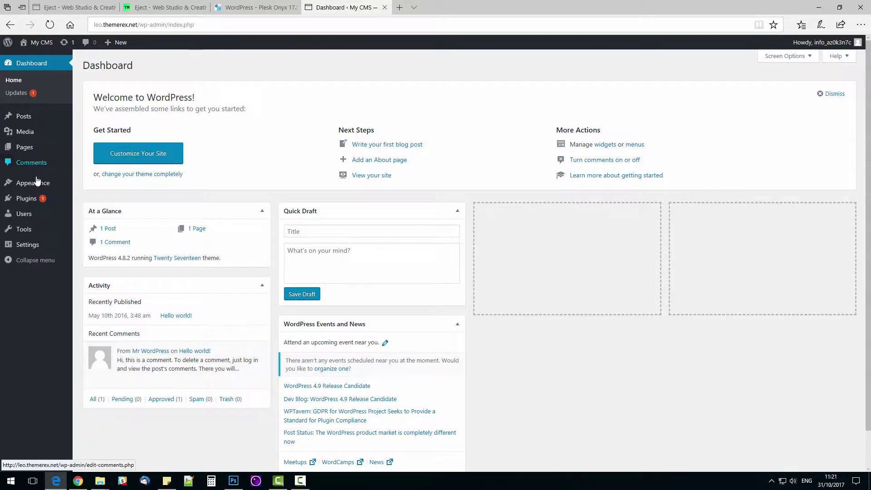
pyautogui.moveTo(37, 183)
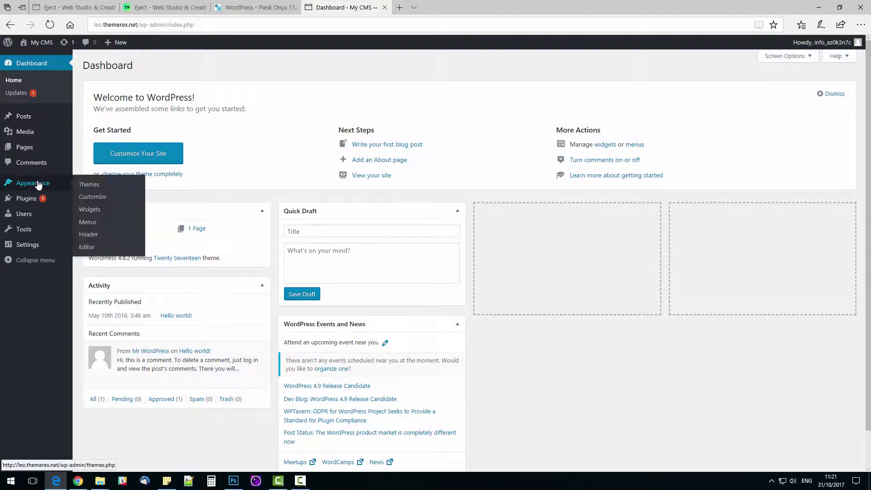
pyautogui.click(88, 184)
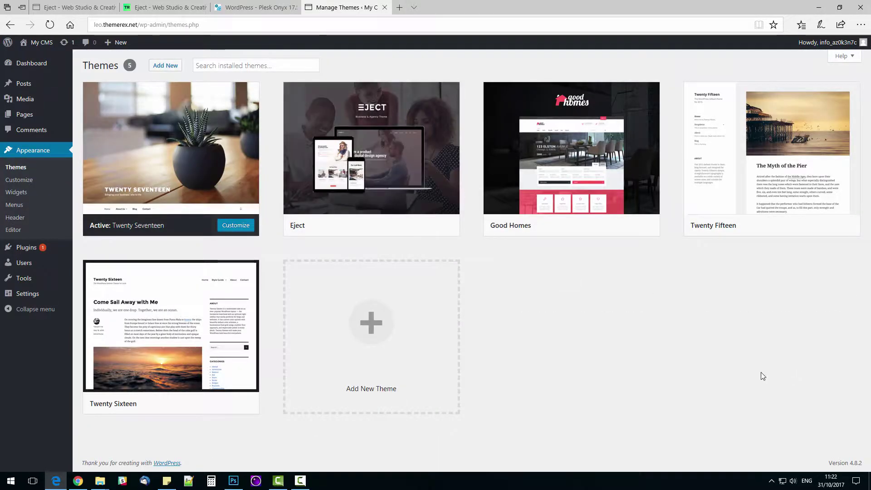
pyautogui.click(396, 226)
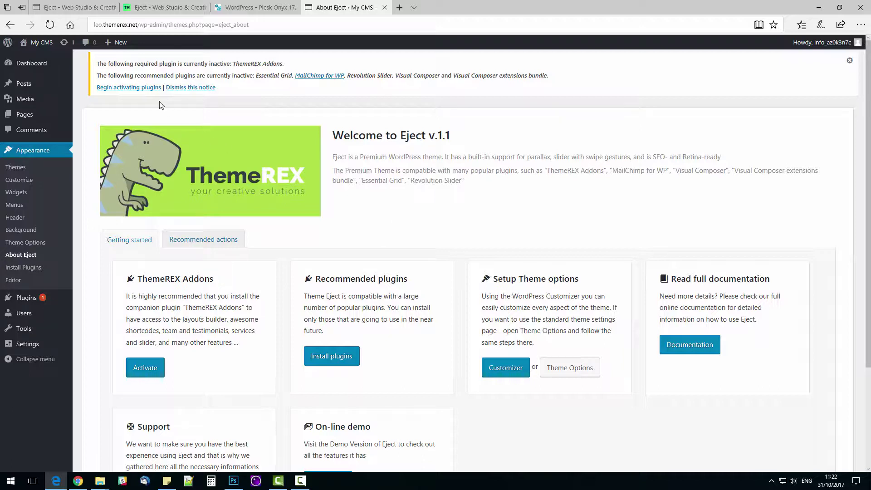
# Step: Bulk-activate all six theme plugins, including ThemeREX Addons, Essential Grid and Revolution Slider
pyautogui.click(136, 87)
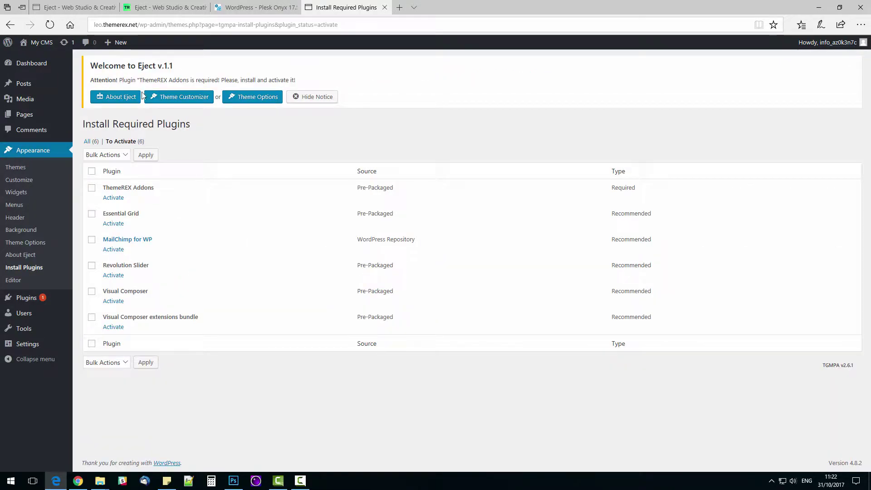
pyautogui.click(92, 171)
pyautogui.click(104, 155)
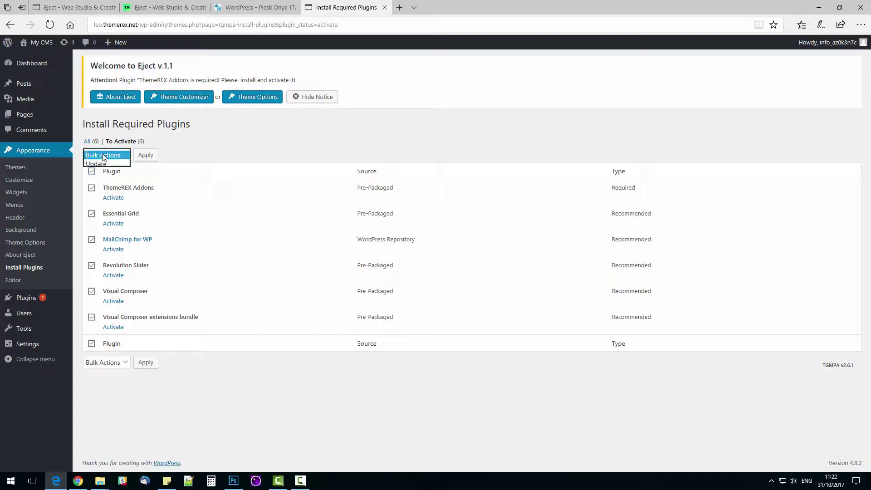
pyautogui.click(99, 171)
pyautogui.click(153, 155)
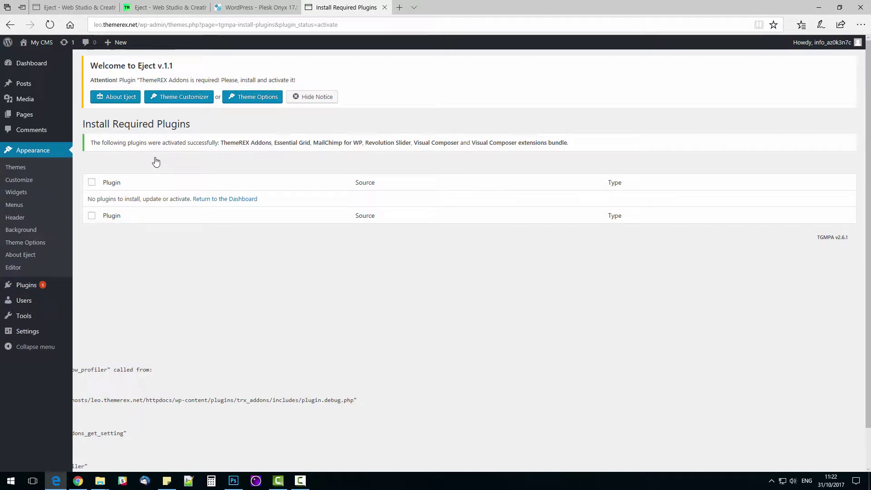
# Step: Import the WHOLE DEMO-SITE CONTENT option via Appearance > Install Demo Data
pyautogui.click(10, 64)
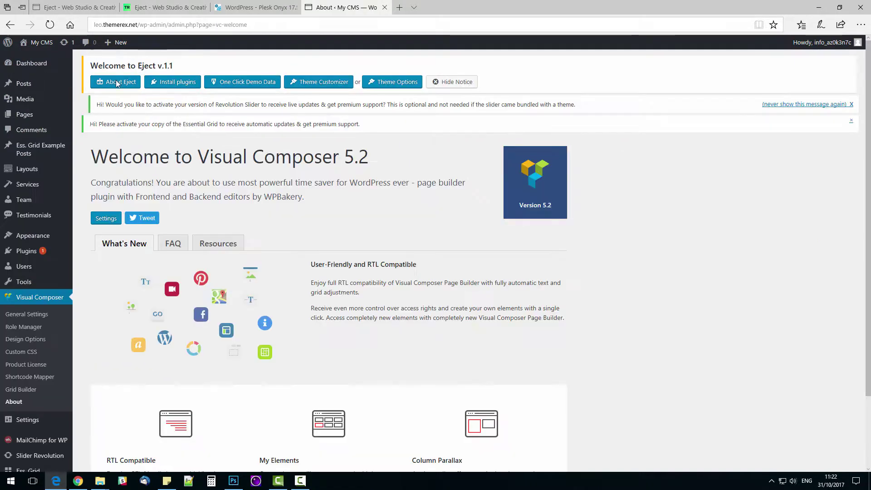
pyautogui.moveTo(43, 236)
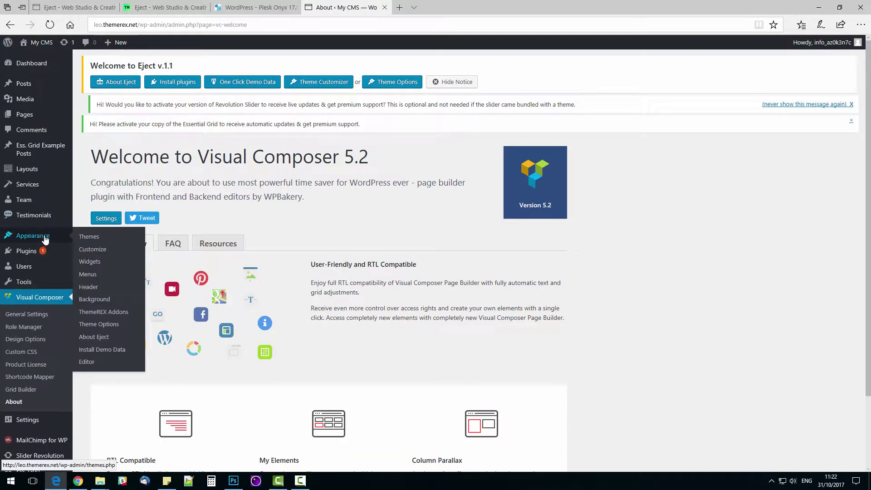
pyautogui.click(116, 353)
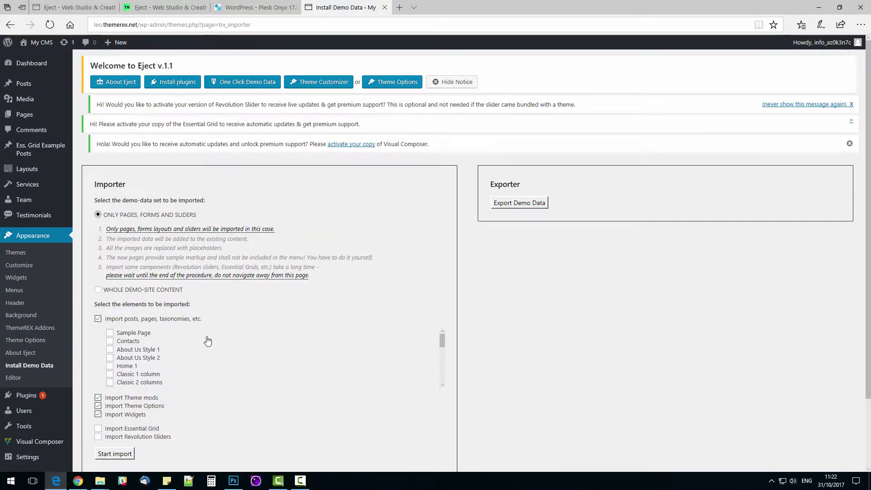
pyautogui.click(98, 289)
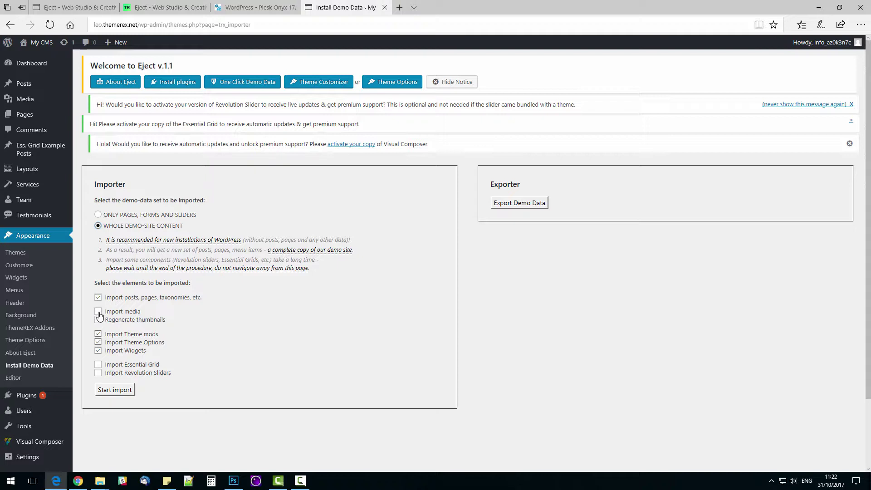
pyautogui.click(115, 390)
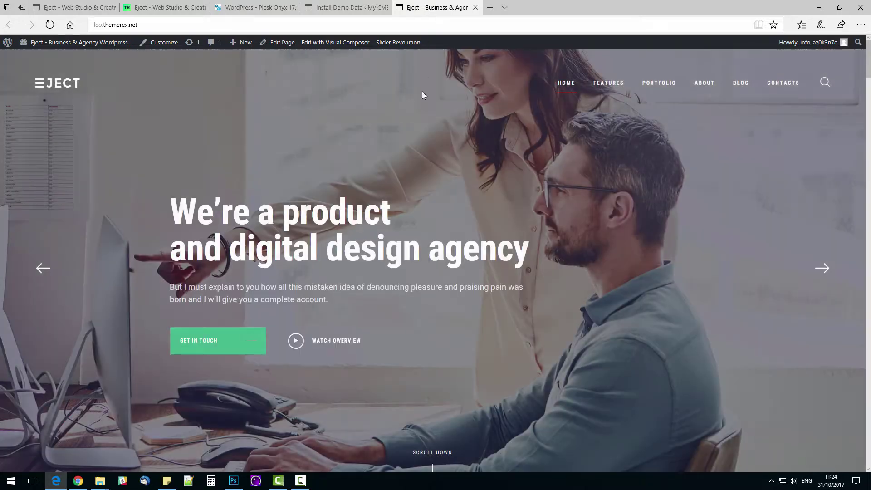
# Step: Scroll the imported Eject homepage down to Case Studies and Our Last News, then back to top
pyautogui.scroll(-8, 429, 167)
pyautogui.scroll(-10, 431, 169)
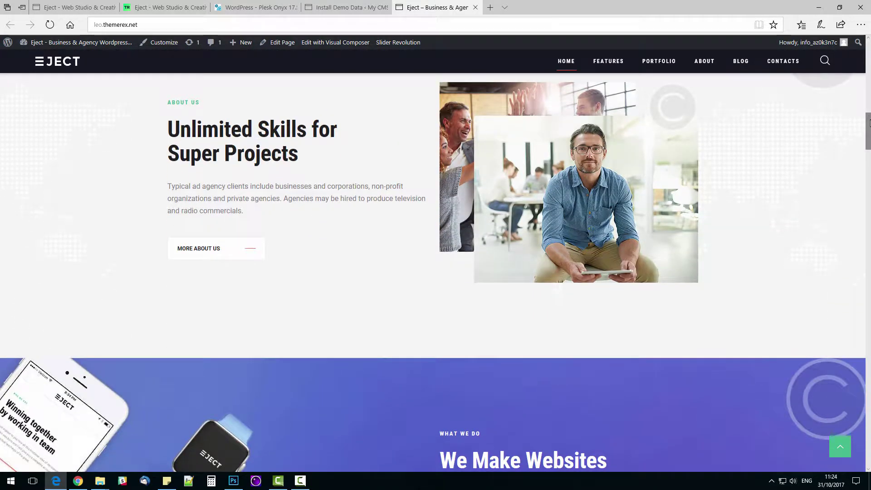
pyautogui.moveTo(869, 123); pyautogui.dragTo(836, 454)
pyautogui.click(839, 448)
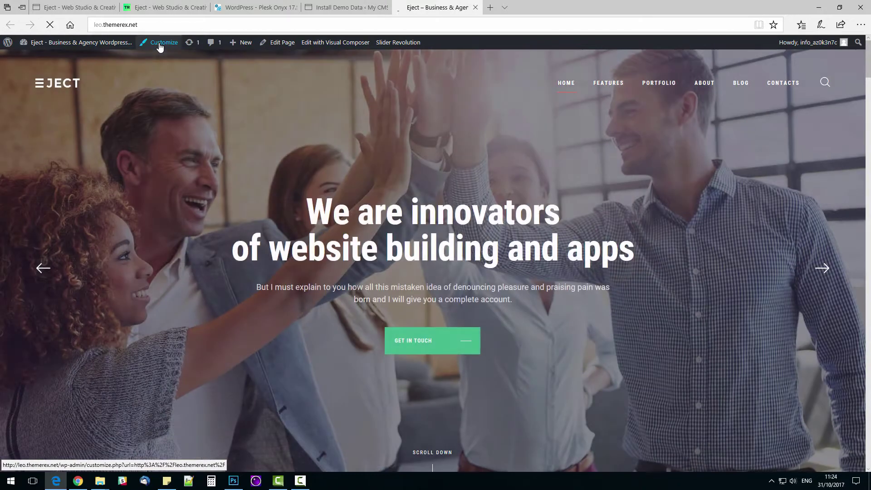
# Step: In Logo & Site Identity, insert 'Web' and drop 'Wordpress Theme' from the title; set tagline 'best Web Agency ever!'
pyautogui.click(159, 47)
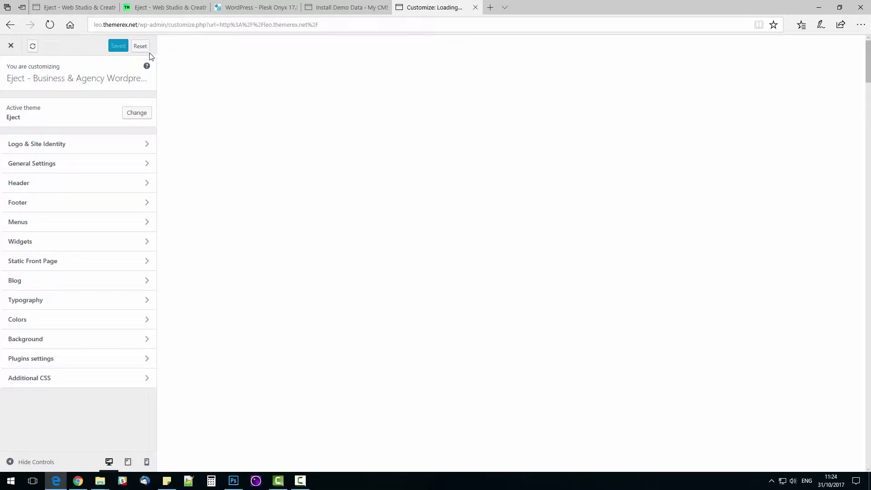
pyautogui.click(93, 144)
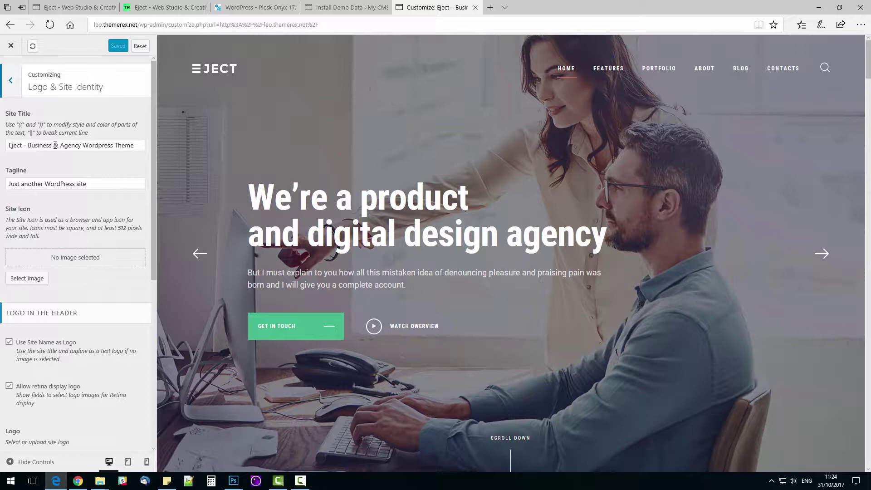
pyautogui.click(61, 146)
pyautogui.write('Web')
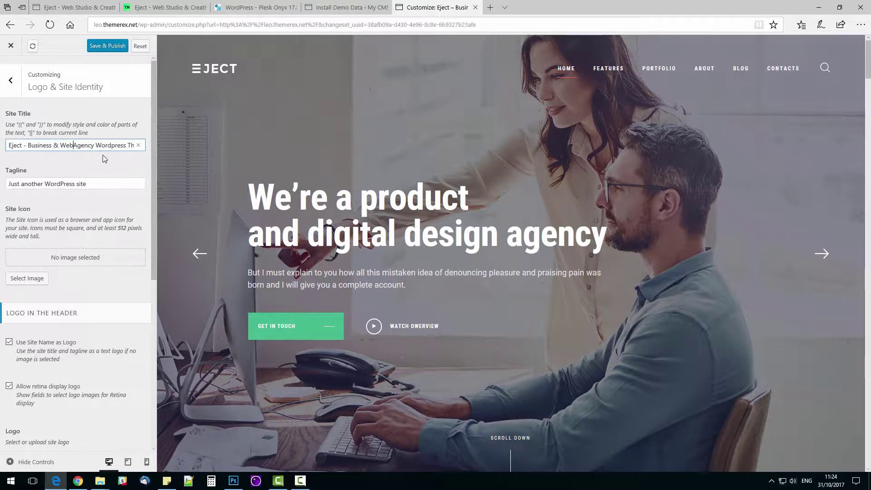
pyautogui.moveTo(97, 145); pyautogui.dragTo(292, 146)
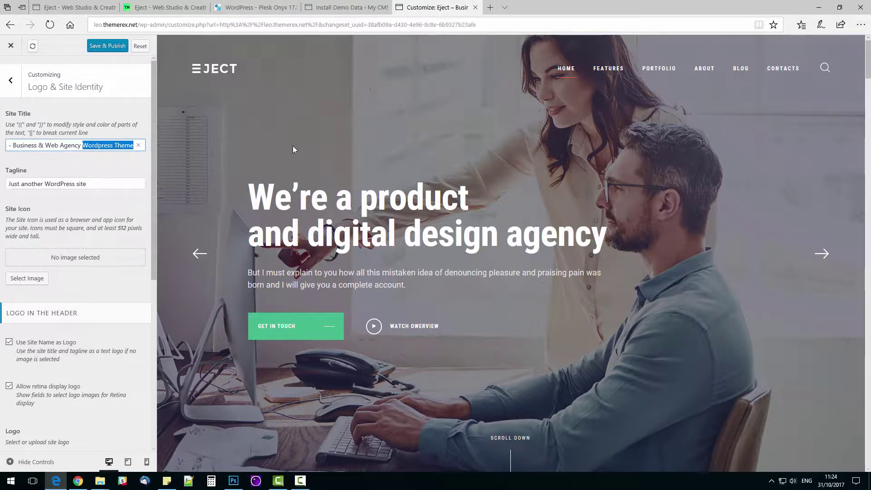
pyautogui.press('BackSpace')
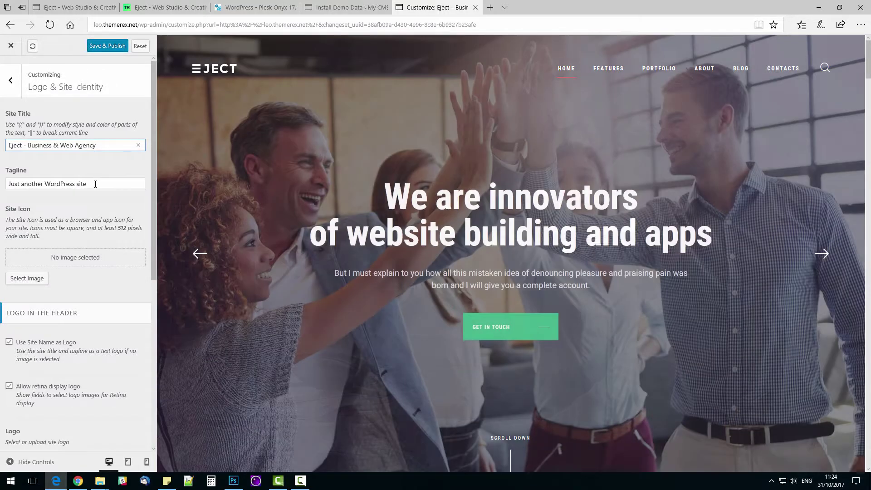
pyautogui.moveTo(86, 184); pyautogui.dragTo(10, 191)
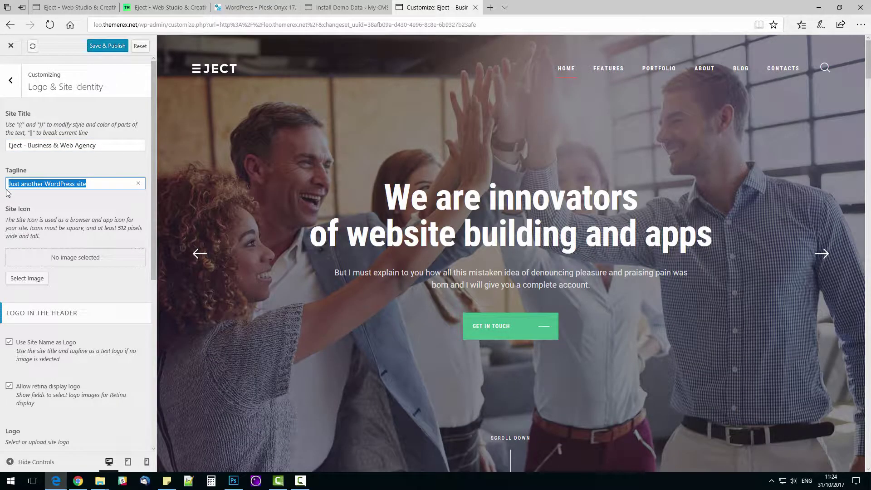
pyautogui.write('best Web A')
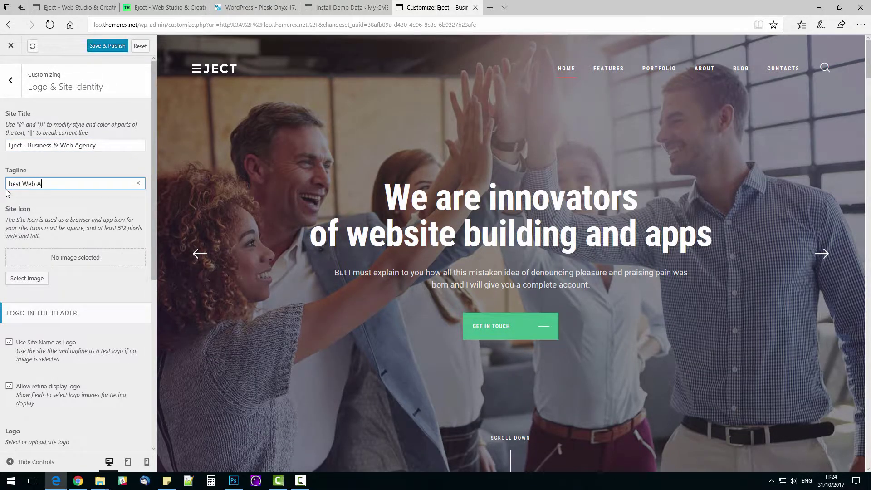
pyautogui.write('gency ever!')
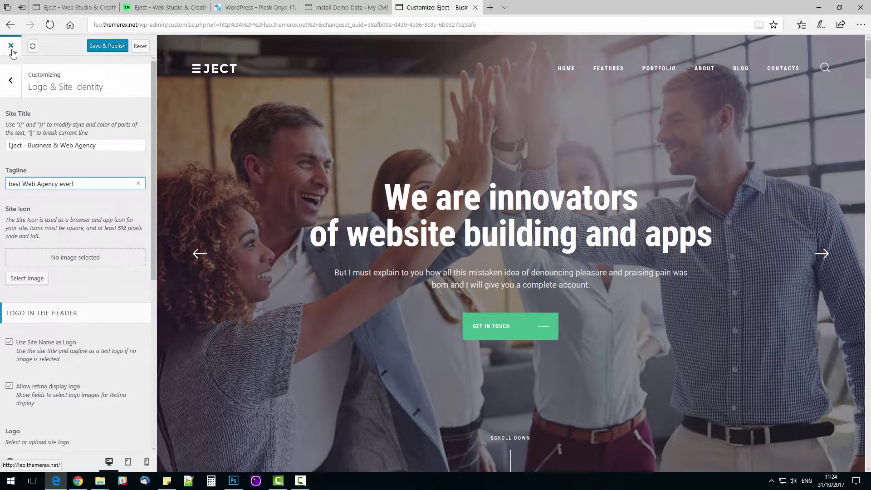
pyautogui.click(11, 80)
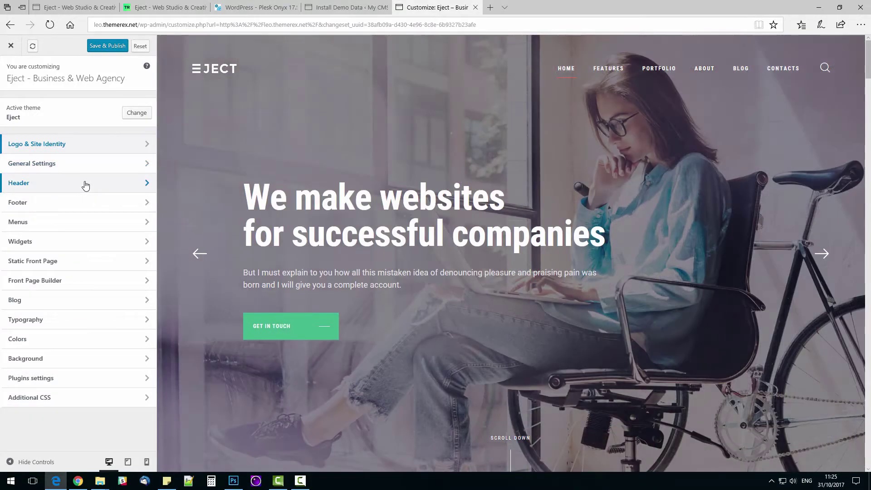
# Step: Look through the Header settings panel and go back to the main customizer sections
pyautogui.click(86, 183)
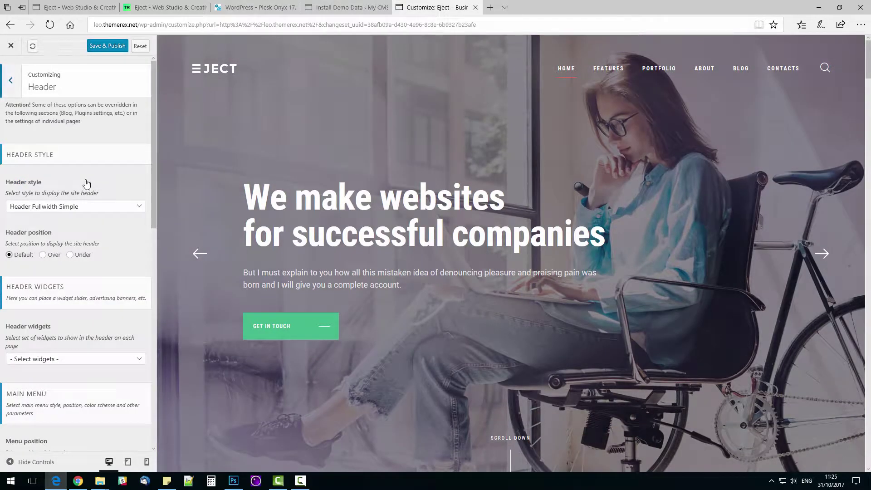
pyautogui.scroll(-3, 82, 177)
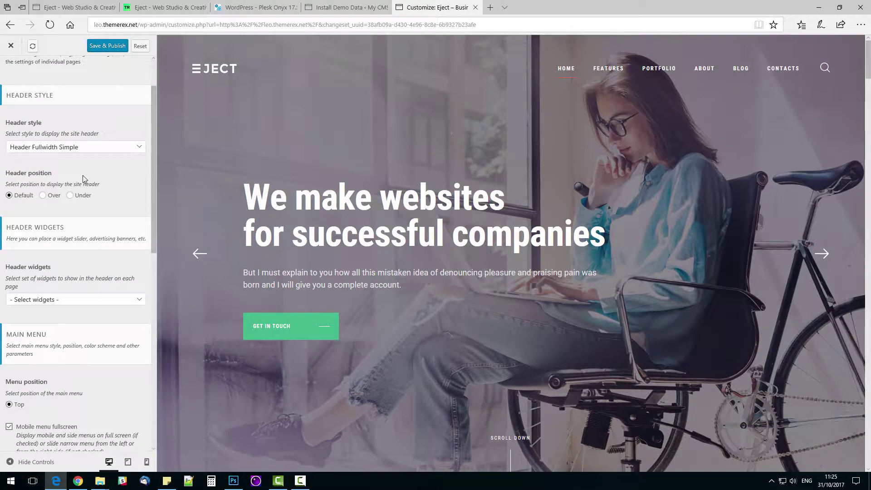
pyautogui.scroll(-7, 83, 179)
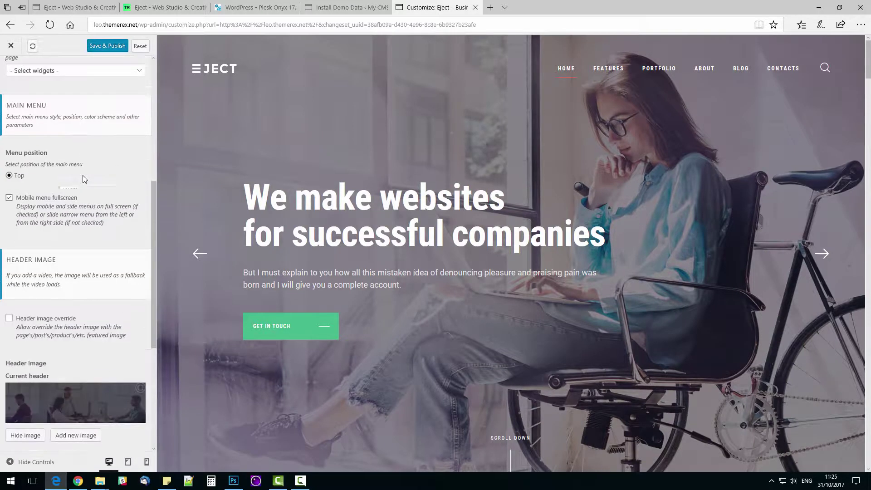
pyautogui.scroll(-2, 83, 175)
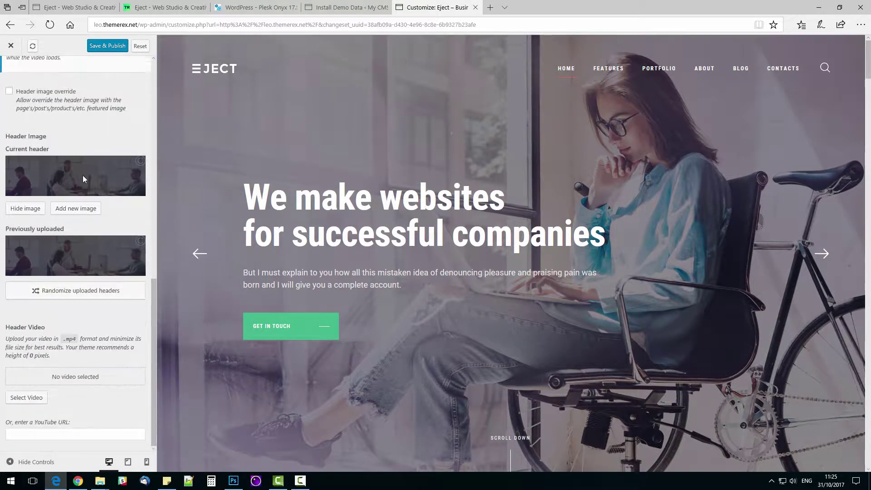
pyautogui.scroll(8, 83, 176)
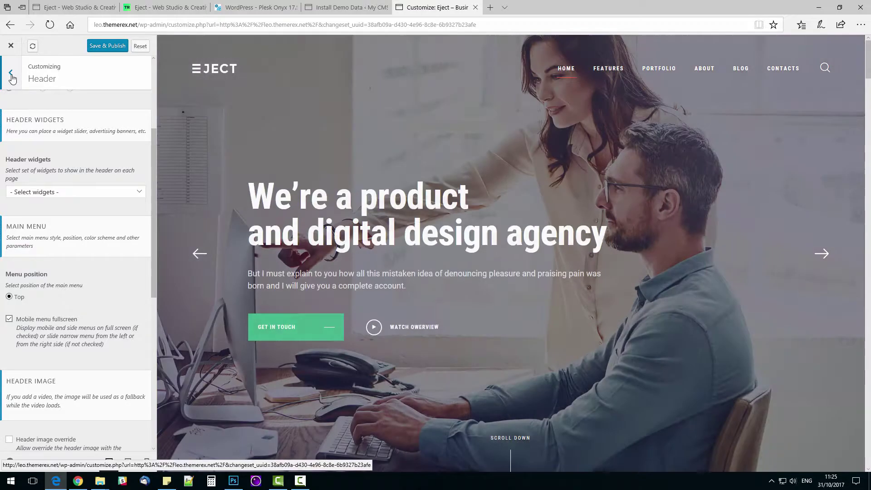
pyautogui.click(11, 72)
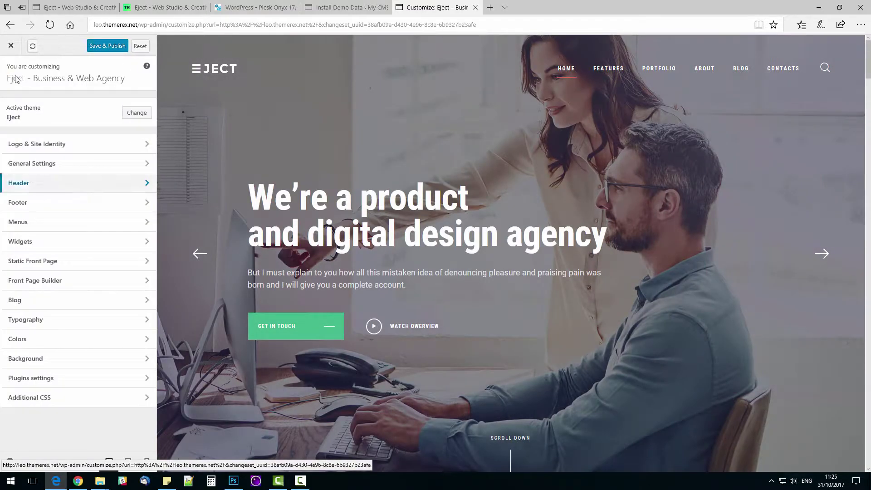
# Step: In the Main Menu, remove Home 1, Home 2, Home Boxed, Features, Pages, Tools, Typography, Shortcodes, Support, Video Tutorials
pyautogui.click(97, 225)
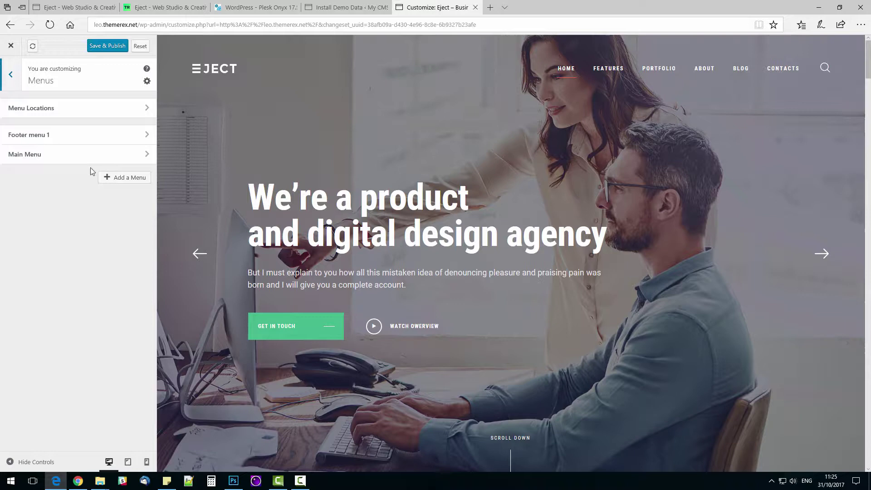
pyautogui.click(95, 155)
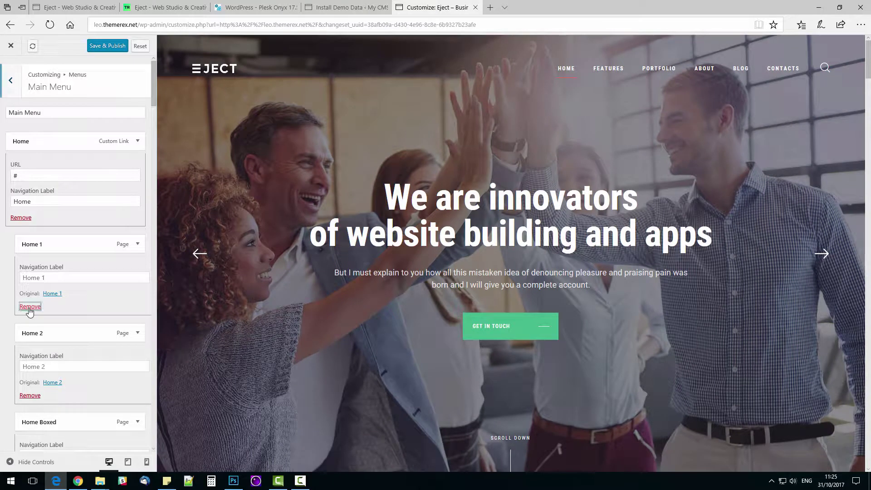
pyautogui.click(30, 306)
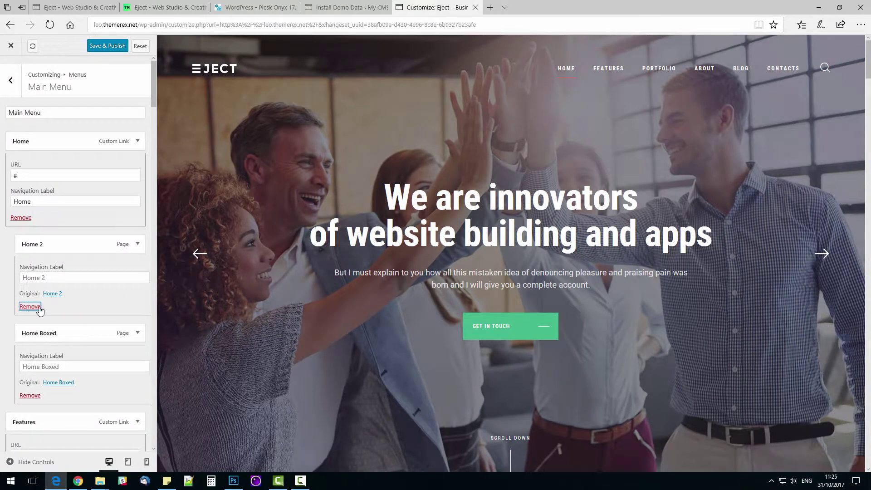
pyautogui.click(32, 307)
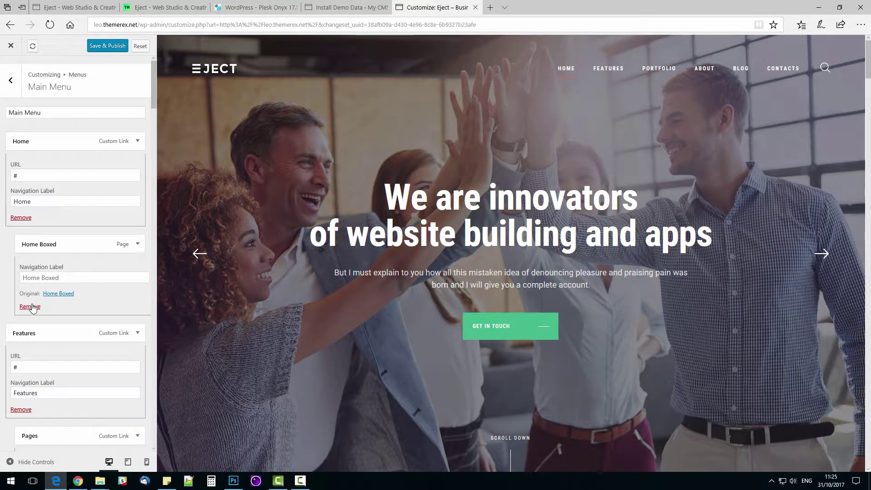
pyautogui.click(30, 307)
pyautogui.click(25, 320)
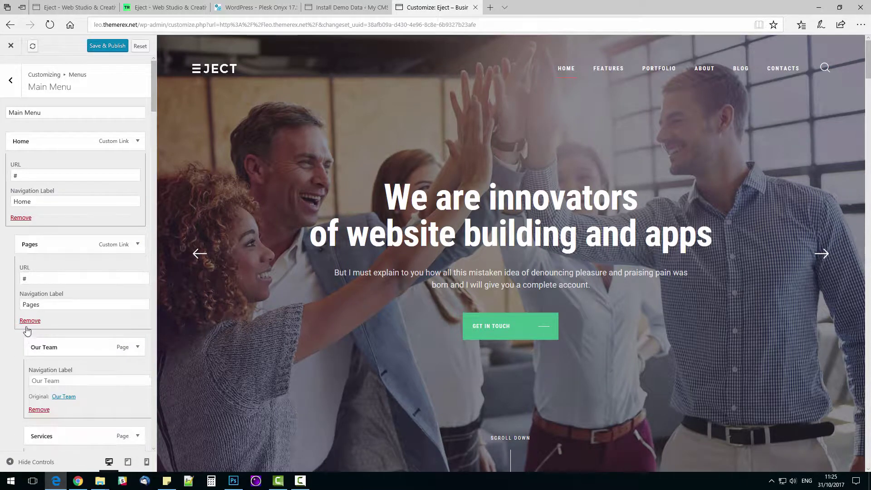
pyautogui.click(22, 320)
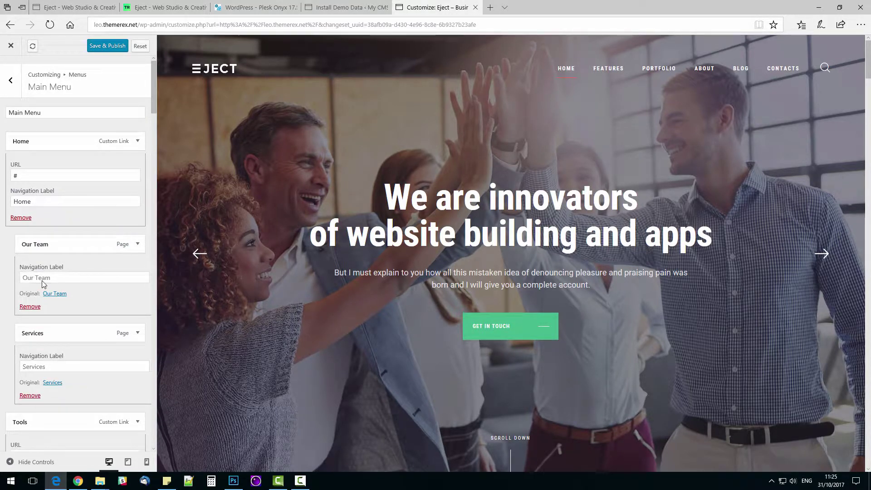
pyautogui.scroll(-3, 23, 374)
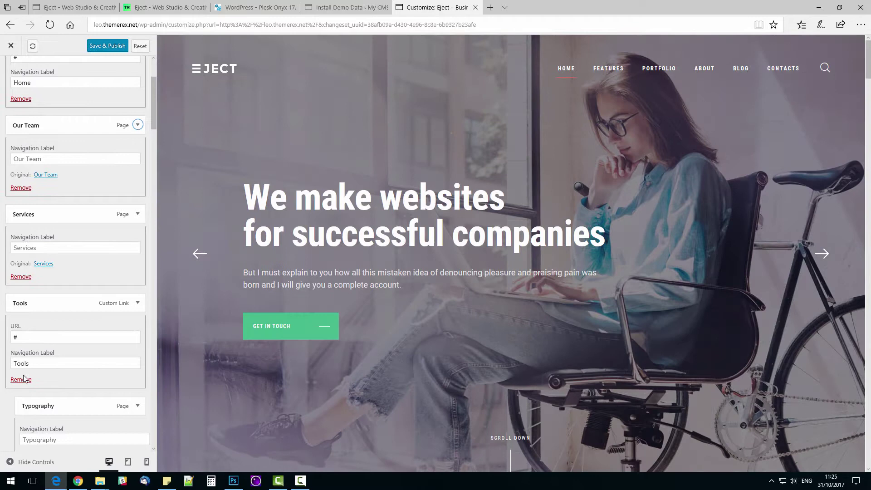
pyautogui.click(21, 380)
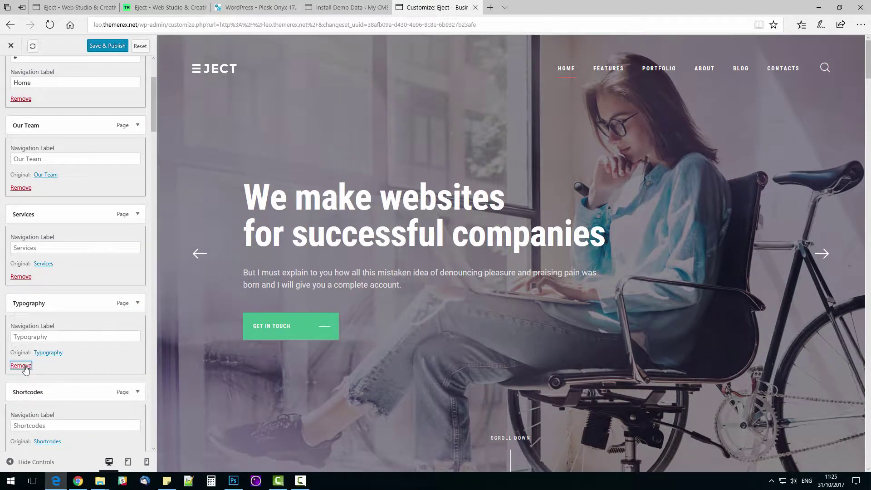
pyautogui.click(26, 363)
pyautogui.scroll(-2, 33, 366)
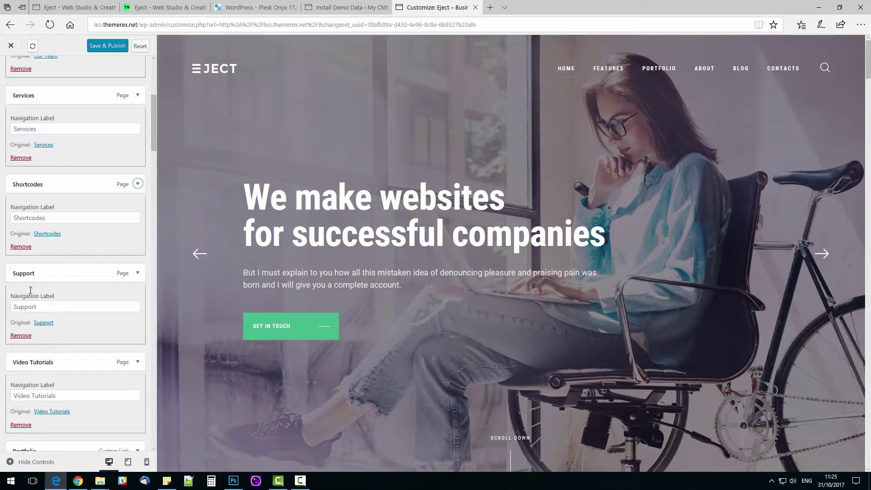
pyautogui.click(22, 248)
pyautogui.click(22, 248)
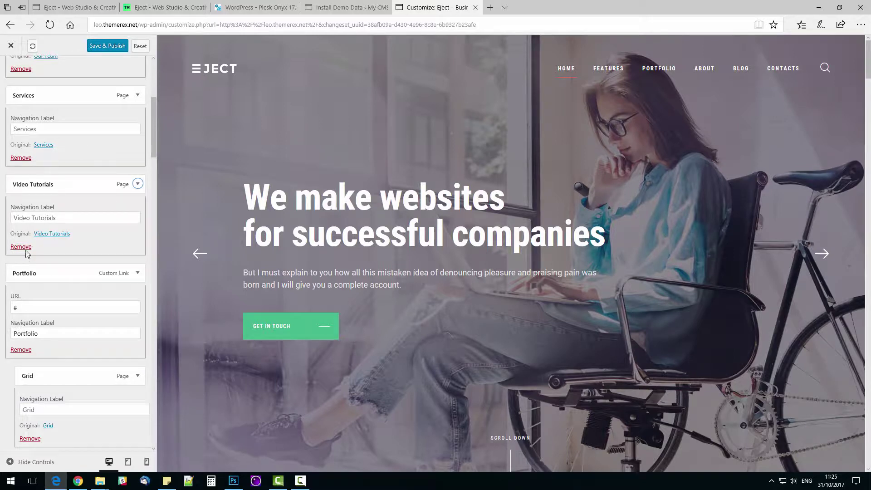
pyautogui.click(27, 249)
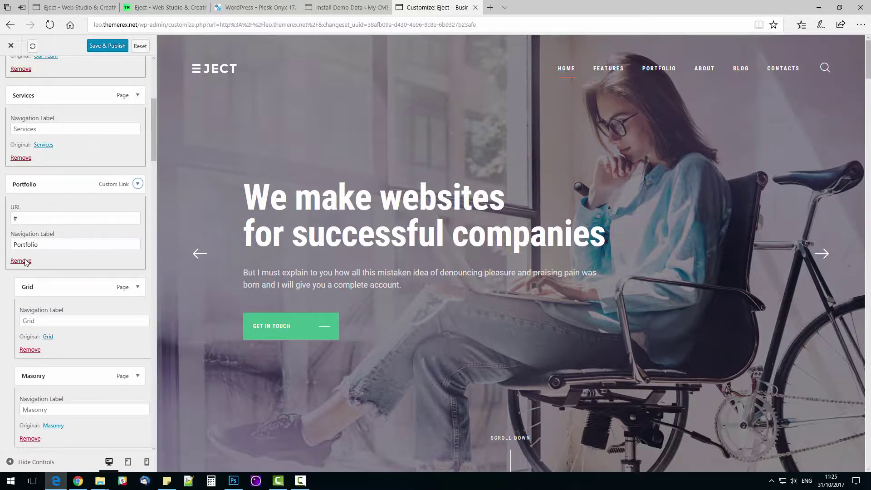
# Step: Remove the nested Portfolio, Grid, Masonry, Cobbles, About Us Style 1 and About Us Style 2 entries
pyautogui.click(25, 262)
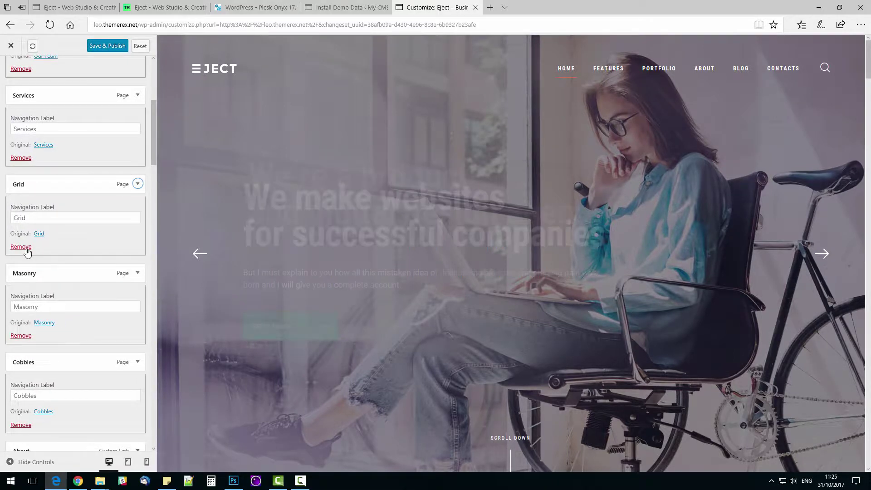
pyautogui.click(26, 249)
pyautogui.click(22, 248)
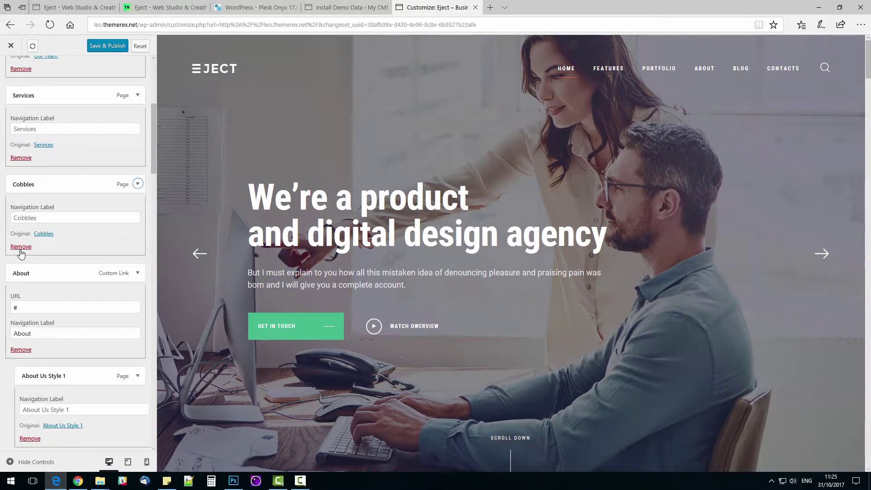
pyautogui.click(21, 248)
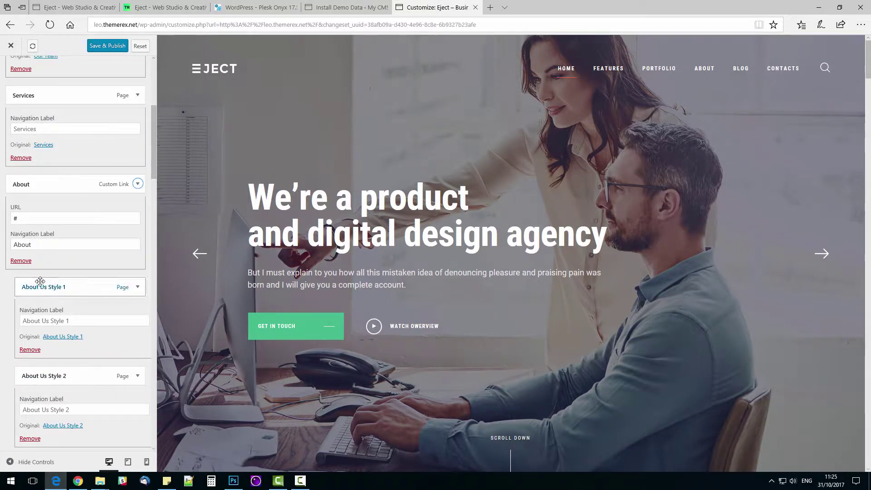
pyautogui.click(29, 349)
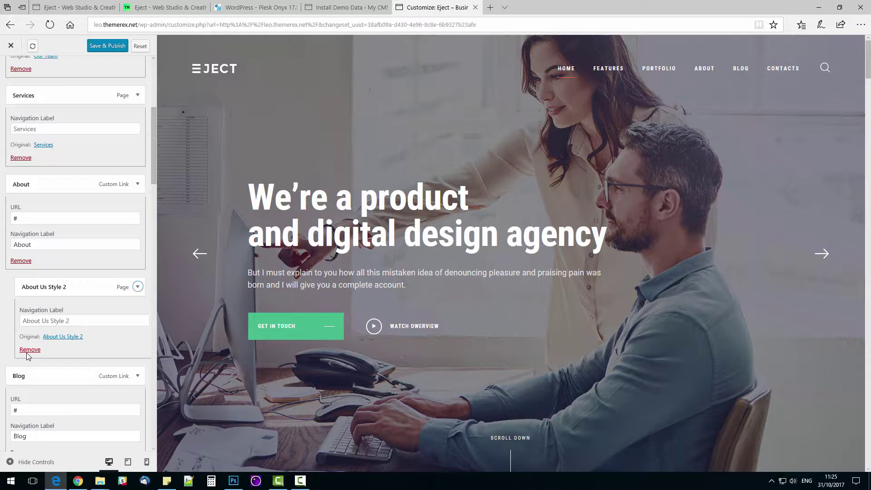
pyautogui.click(29, 350)
pyautogui.scroll(-3, 30, 356)
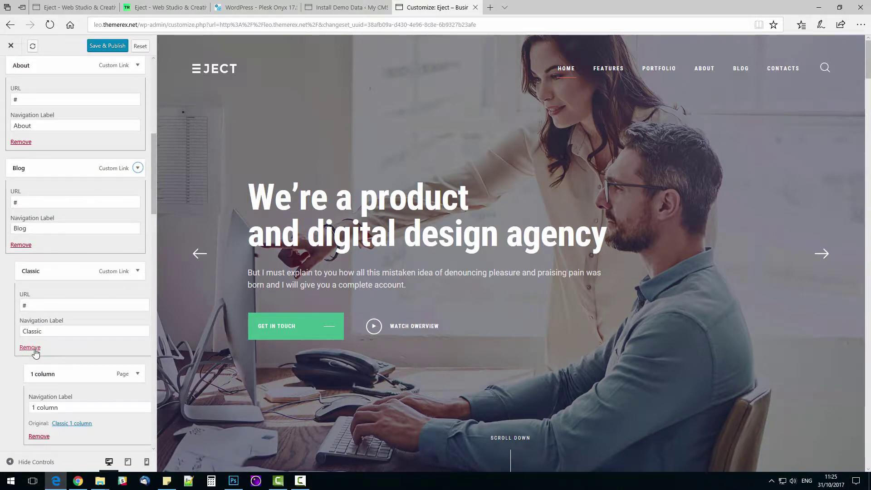
# Step: Remove the Blog sub-entries Classic, 1/2/3 columns, and Chess with its 2, 4, 6 column variants
pyautogui.click(34, 350)
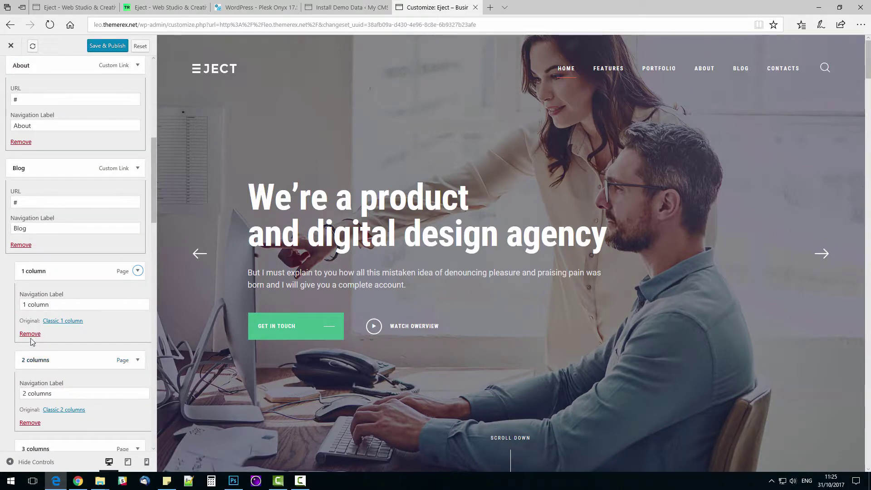
pyautogui.click(30, 334)
pyautogui.click(30, 334)
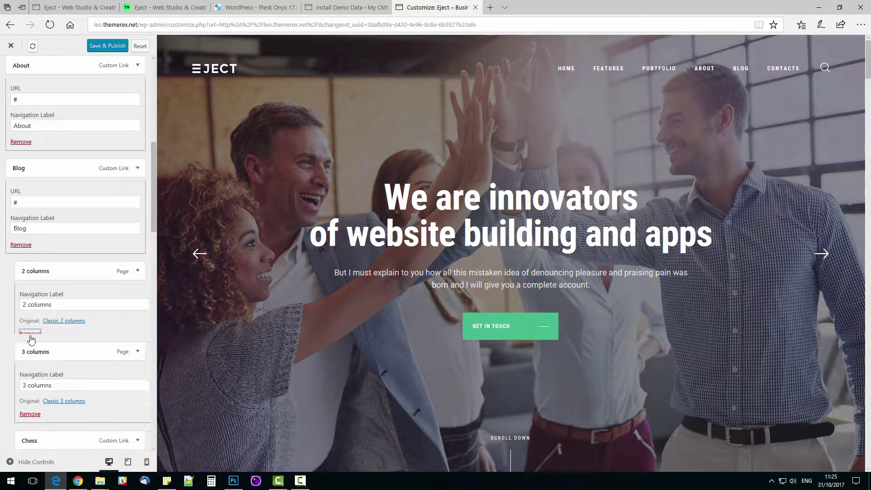
pyautogui.click(30, 334)
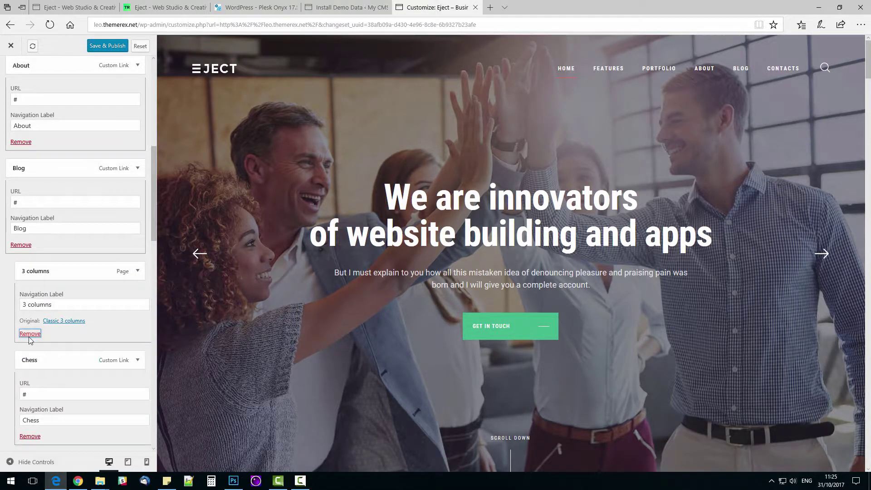
pyautogui.click(30, 346)
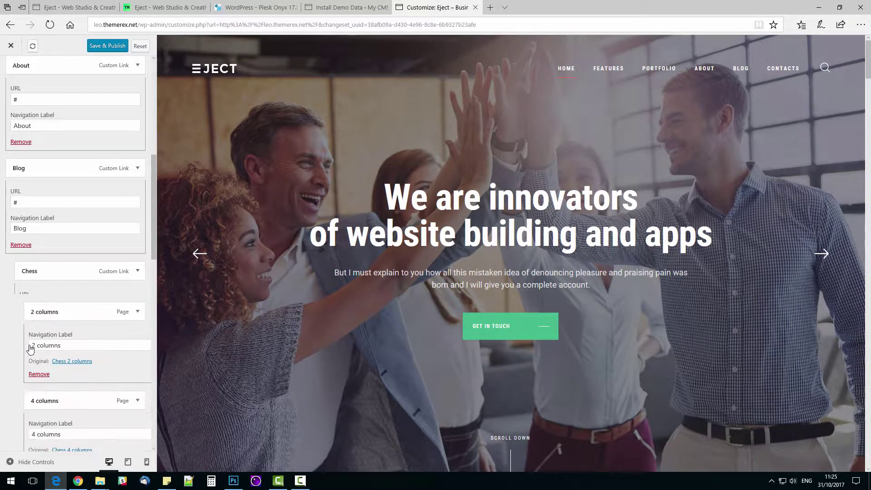
pyautogui.click(32, 334)
pyautogui.click(32, 334)
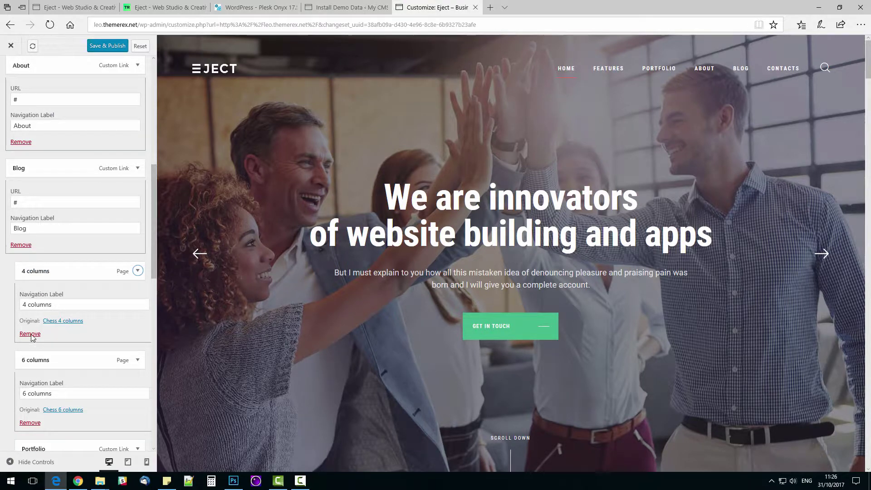
pyautogui.click(30, 333)
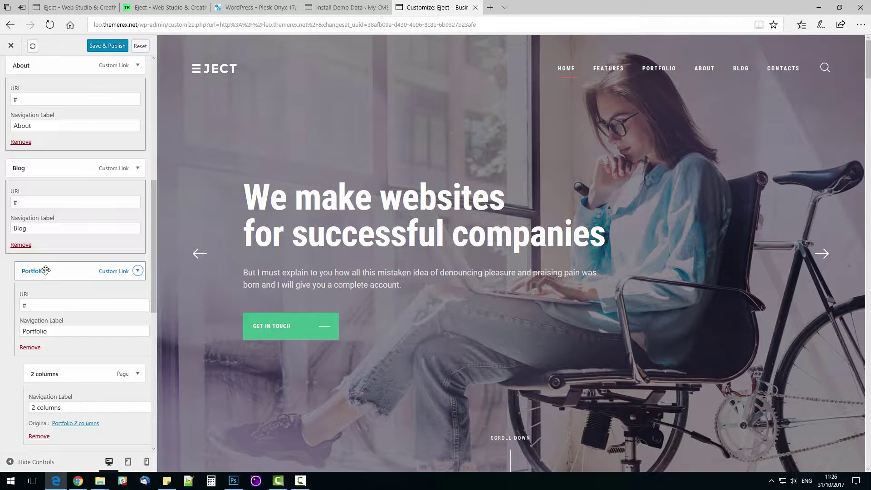
# Step: Move Portfolio to top level under Blog and remove its 2, 3 and 4 columns entries
pyautogui.moveTo(46, 269); pyautogui.dragTo(50, 269)
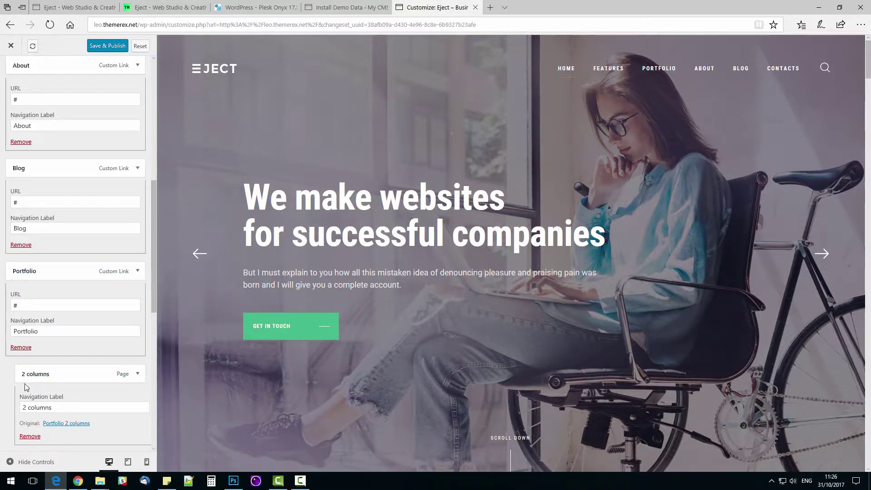
pyautogui.scroll(-3, 29, 373)
pyautogui.click(31, 317)
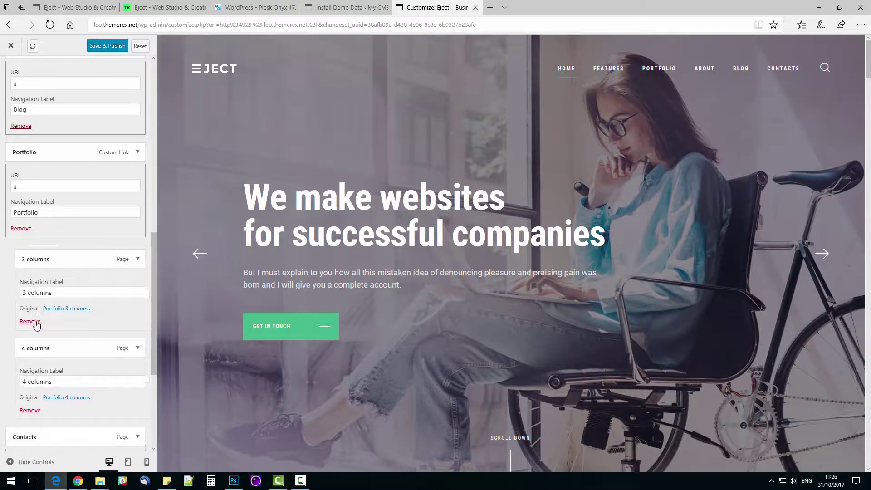
pyautogui.click(33, 320)
pyautogui.click(37, 320)
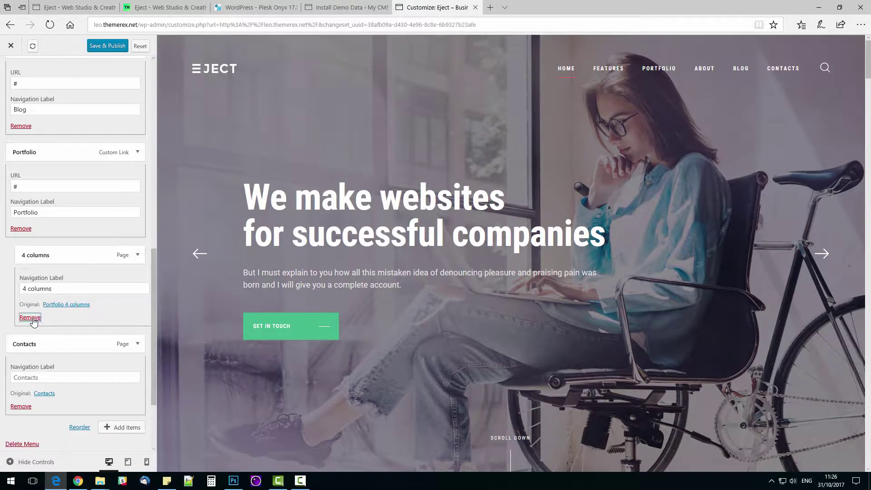
pyautogui.scroll(-1, 85, 378)
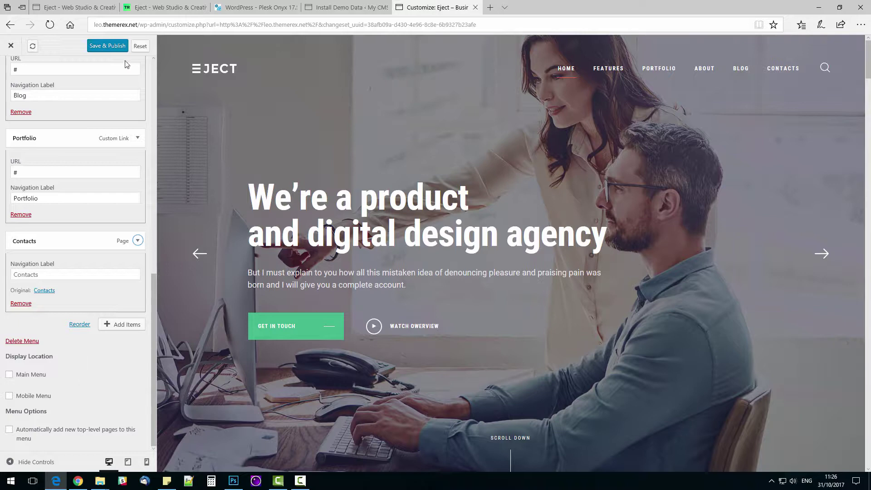
pyautogui.click(11, 46)
pyautogui.scroll(5, 18, 73)
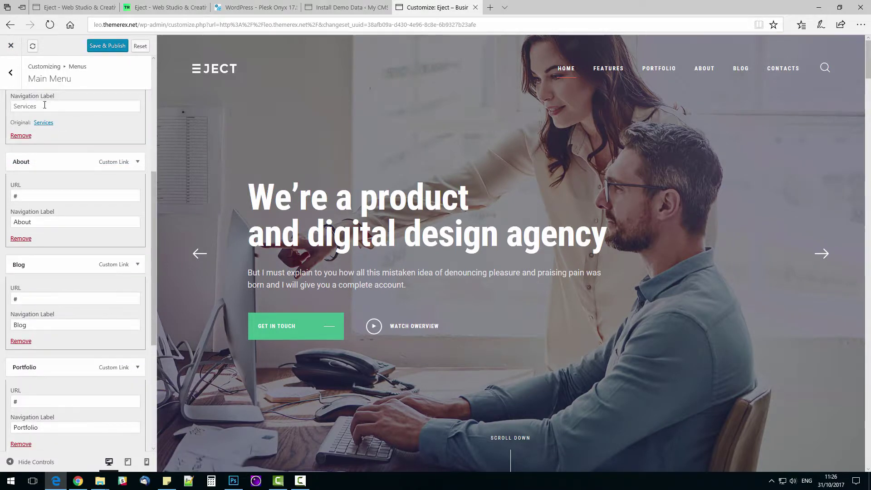
pyautogui.click(18, 75)
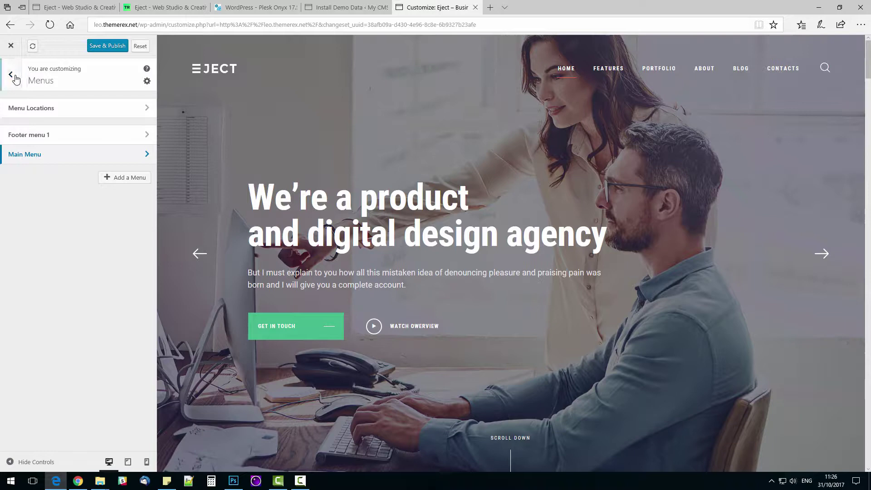
pyautogui.click(11, 76)
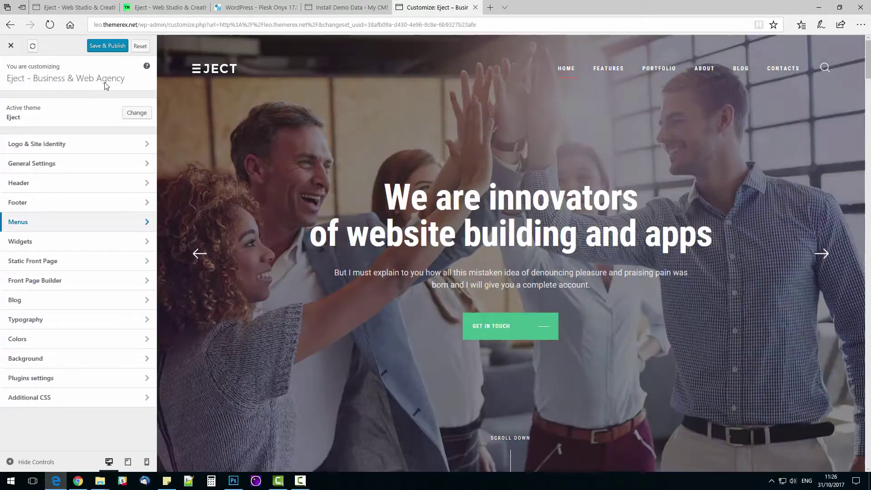
# Step: Publish the menu changes, reopen the customizer and scroll the preview down to the footer
pyautogui.click(100, 47)
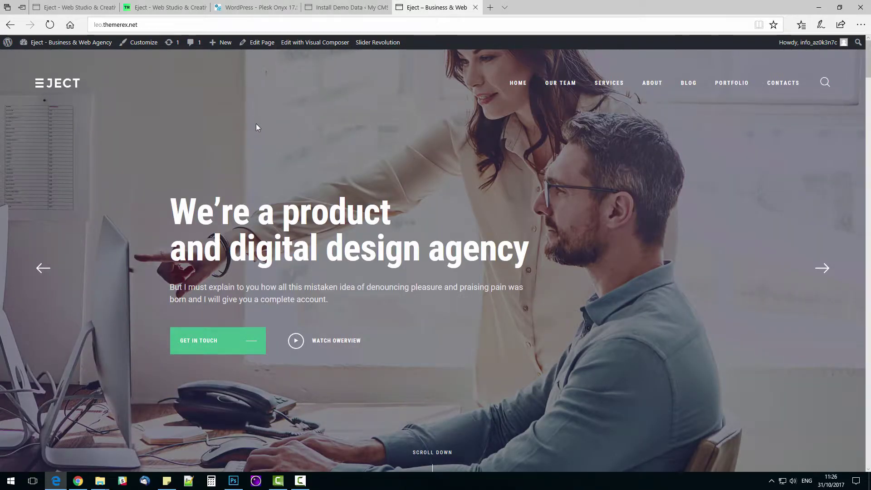
pyautogui.moveTo(867, 61); pyautogui.dragTo(862, 463)
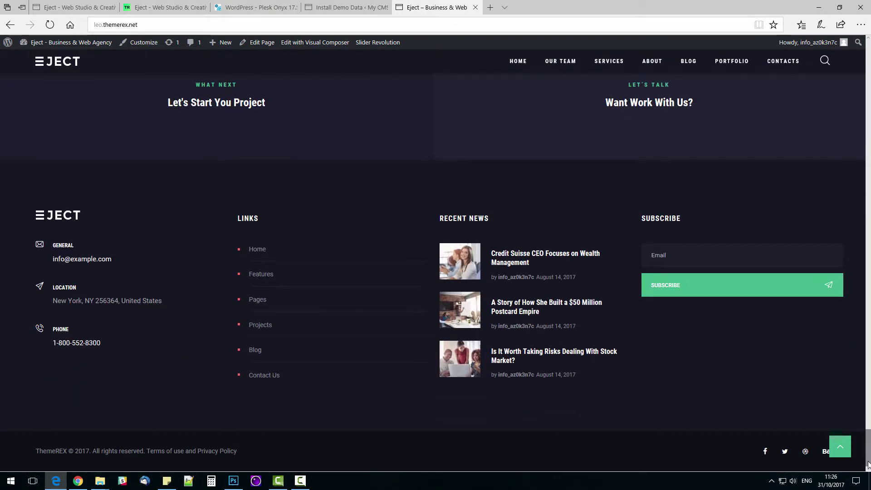
pyautogui.click(136, 42)
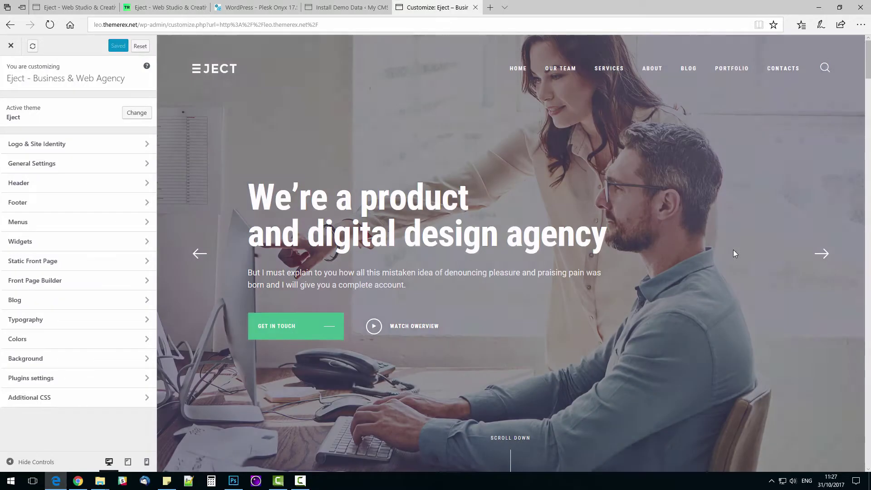
pyautogui.scroll(-5, 868, 156)
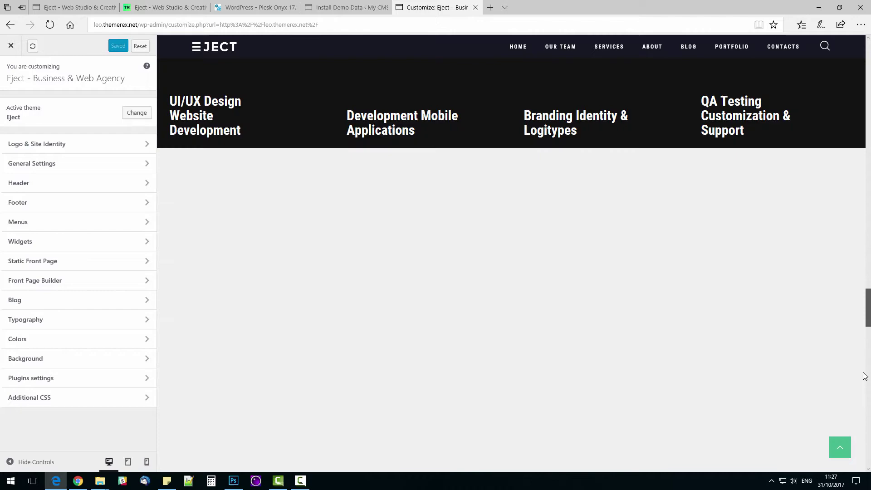
pyautogui.scroll(-10, 864, 376)
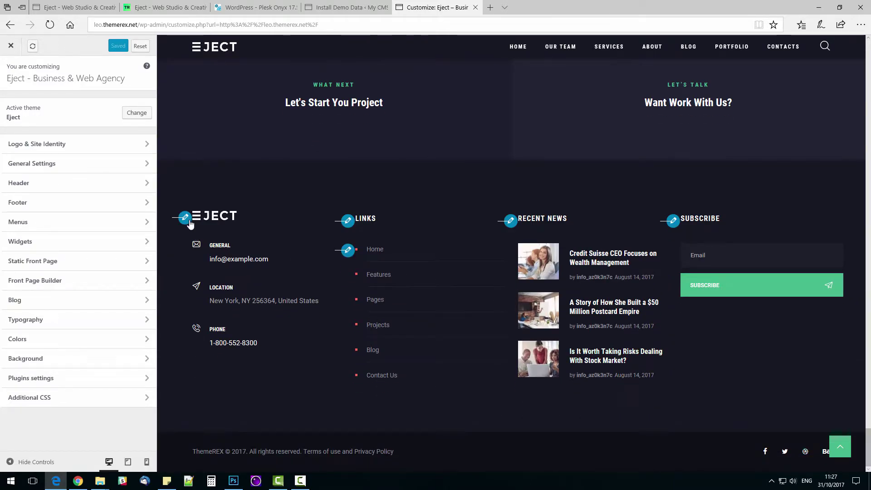
# Step: In the footer ThemeREX Contacts widget, replace the address postcode and the phone number with new values
pyautogui.click(184, 221)
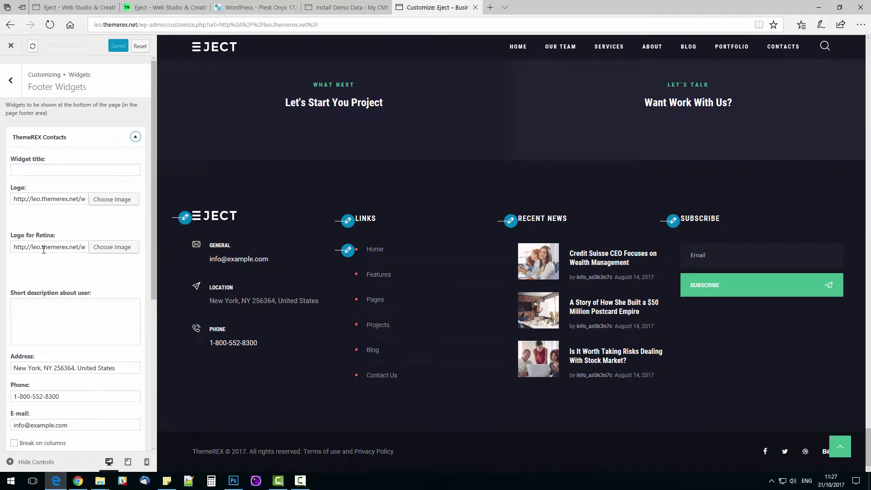
pyautogui.scroll(-2, 57, 340)
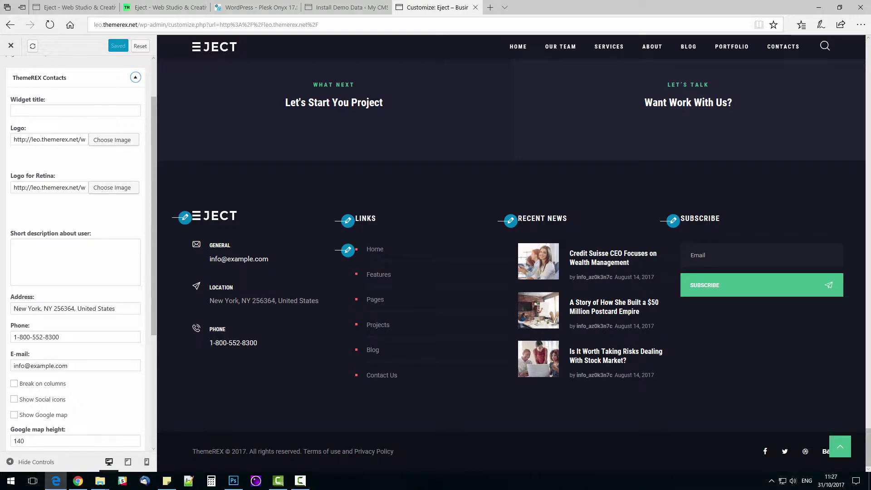
pyautogui.doubleClick(64, 308)
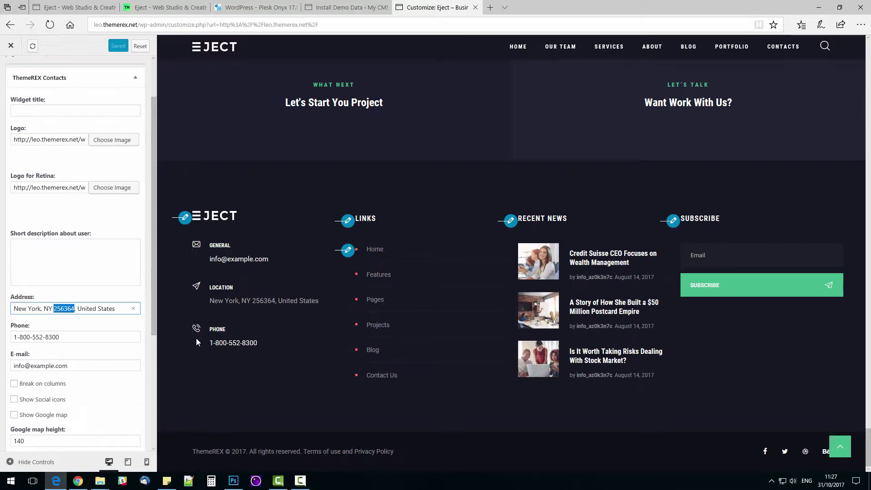
pyautogui.write('10111')
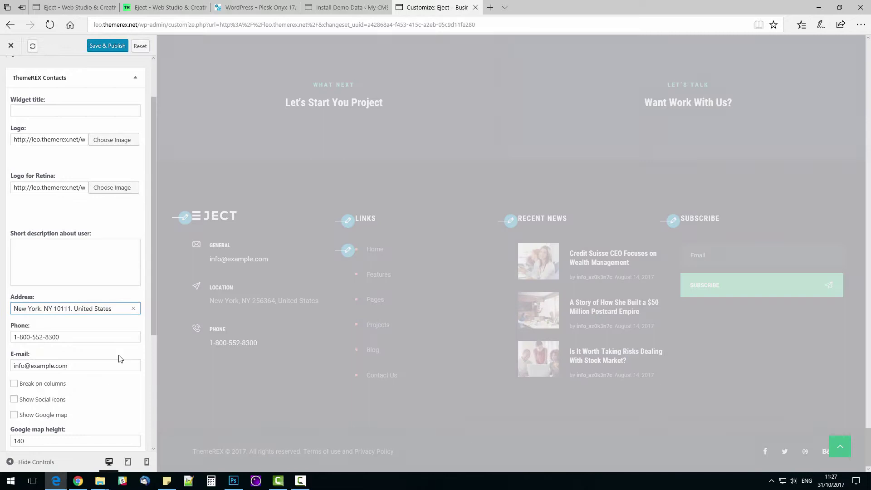
pyautogui.click(65, 338)
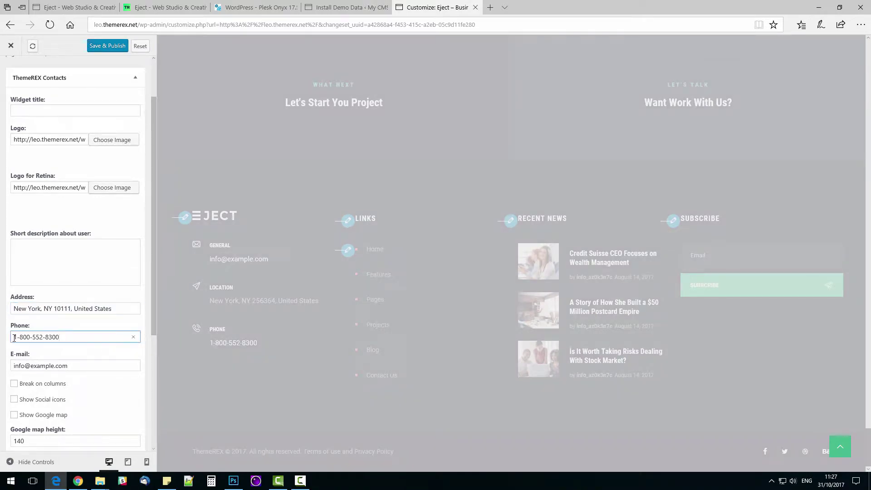
pyautogui.click(21, 337)
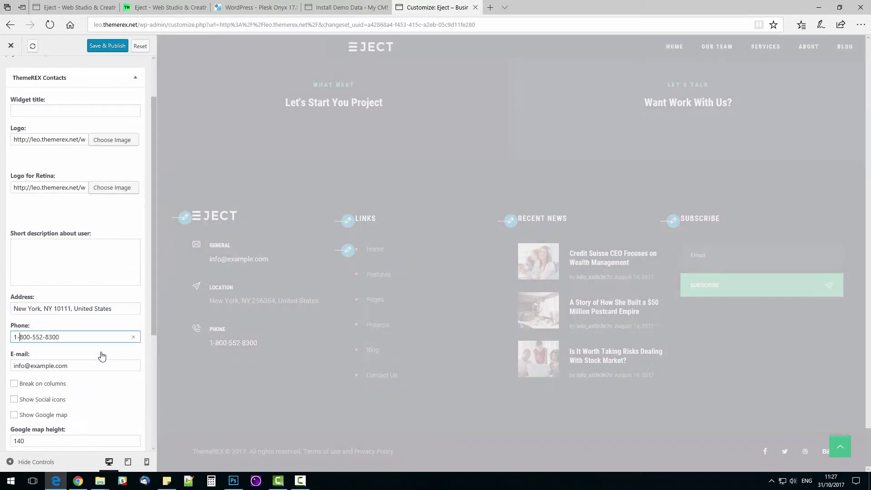
pyautogui.press('Delete')
pyautogui.press('Delete')
pyautogui.press('Delete')
pyautogui.press('Delete')
pyautogui.press('Delete')
pyautogui.press('Delete')
pyautogui.press('Delete')
pyautogui.press('Delete')
pyautogui.press('Delete')
pyautogui.press('Delete')
pyautogui.press('Delete')
pyautogui.press('Delete')
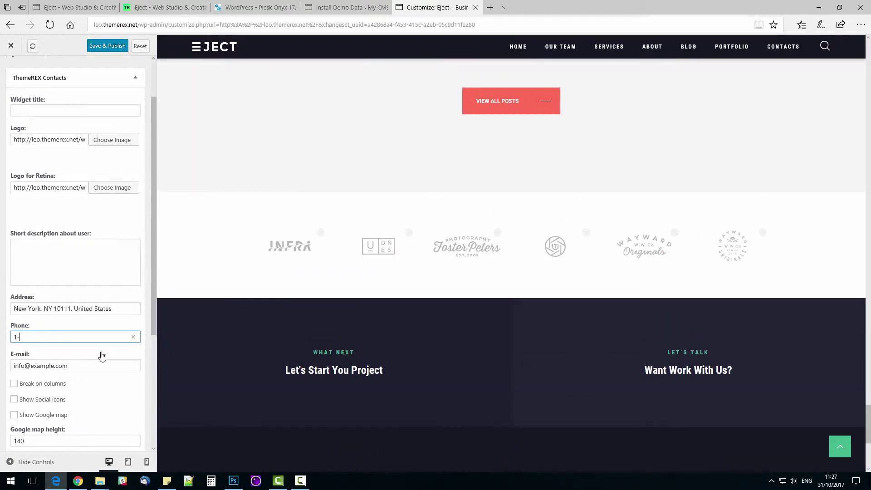
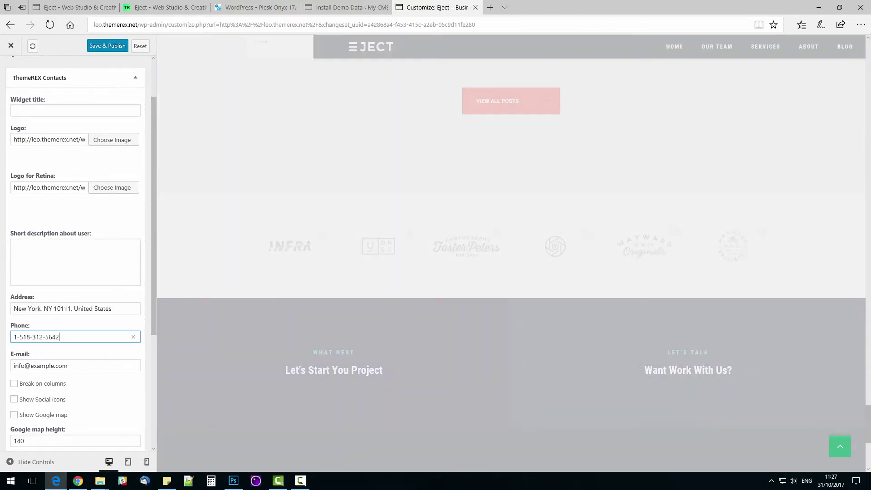
# Step: Replace the widget's contact e-mail with the new e-mail address
pyautogui.click(73, 369)
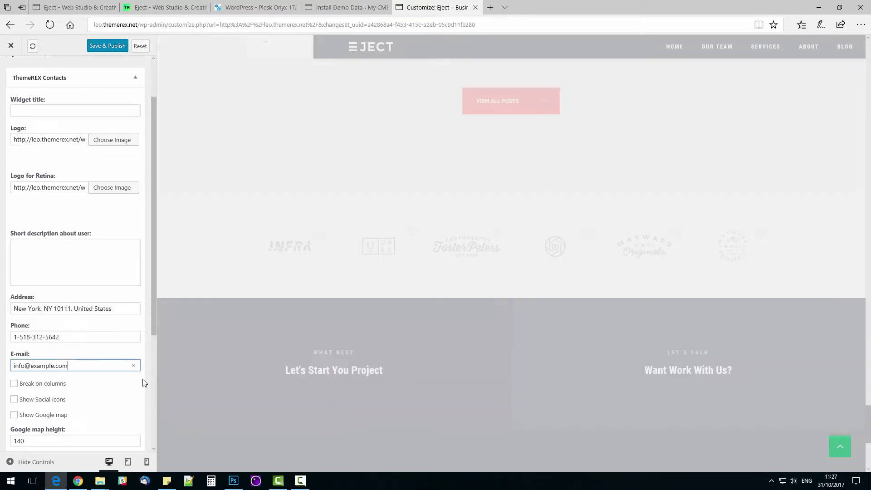
pyautogui.hotkey('ctrl', 'shift', 'Left')
pyautogui.hotkey('ctrl', 'shift', 'Left')
pyautogui.hotkey('ctrl', 'shift', 'Left')
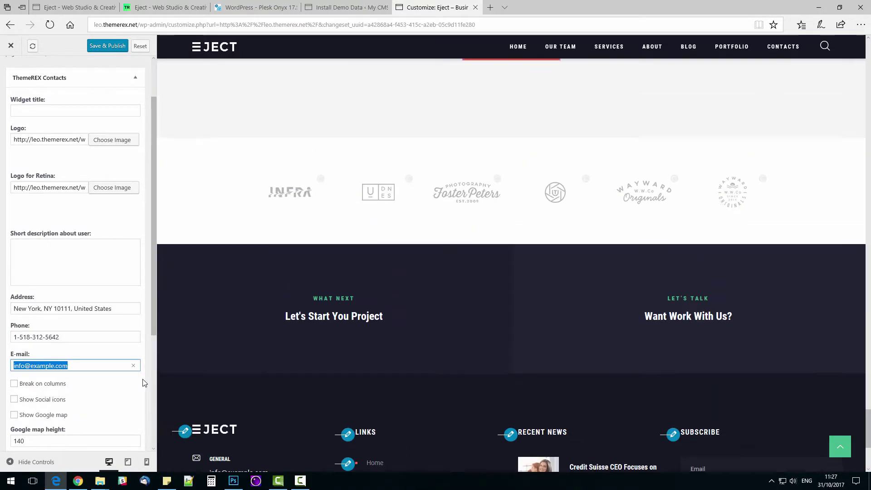
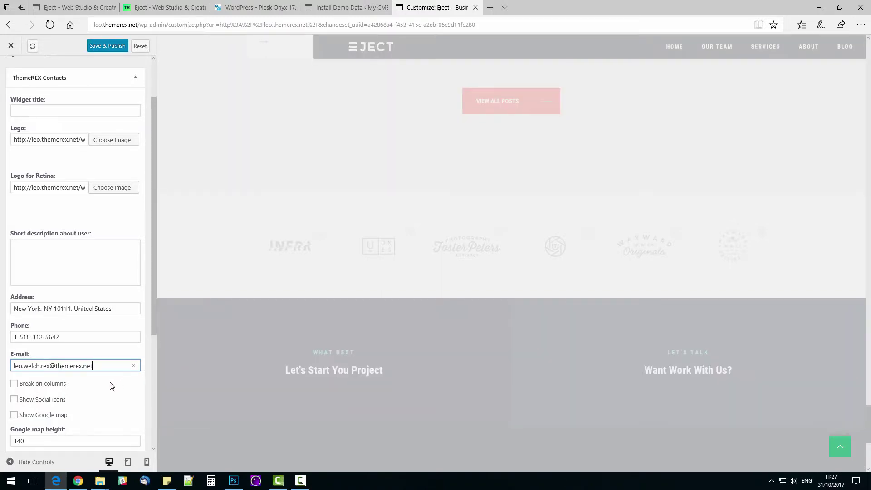
pyautogui.scroll(-4, 77, 388)
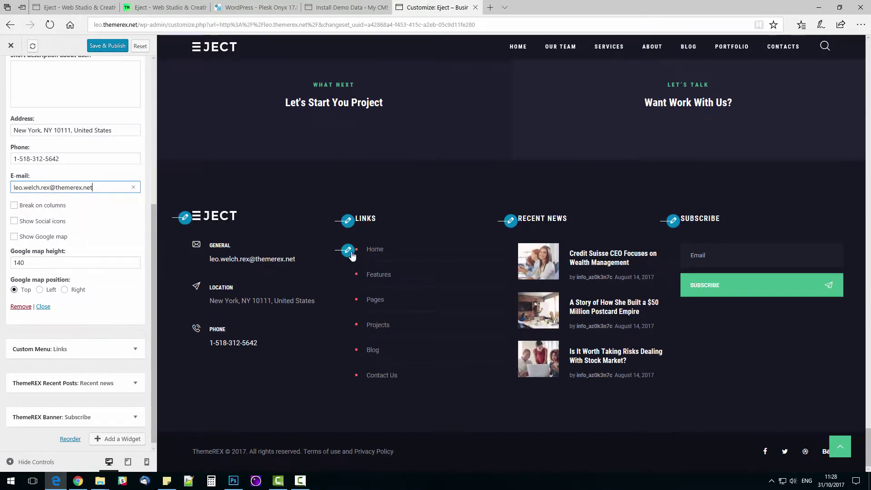
# Step: Delete Features and Pages from Footer menu 1, leaving Home, Projects, Blog and Contact Us
pyautogui.click(352, 255)
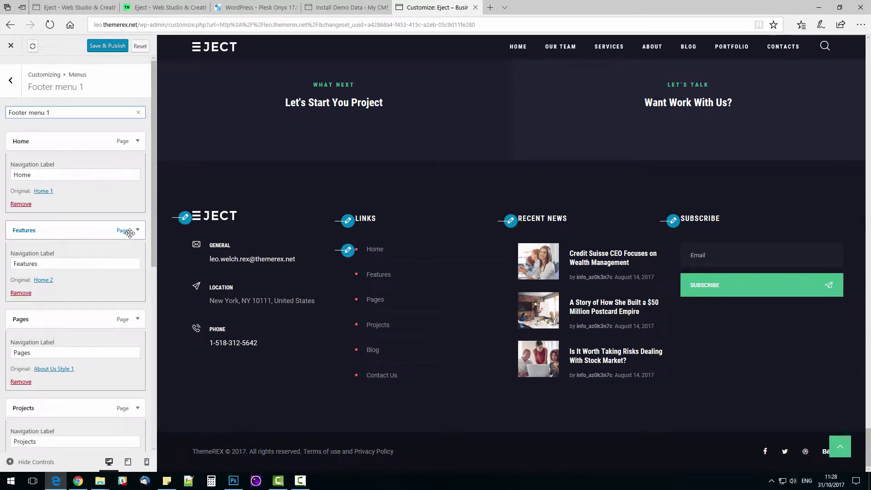
pyautogui.click(21, 293)
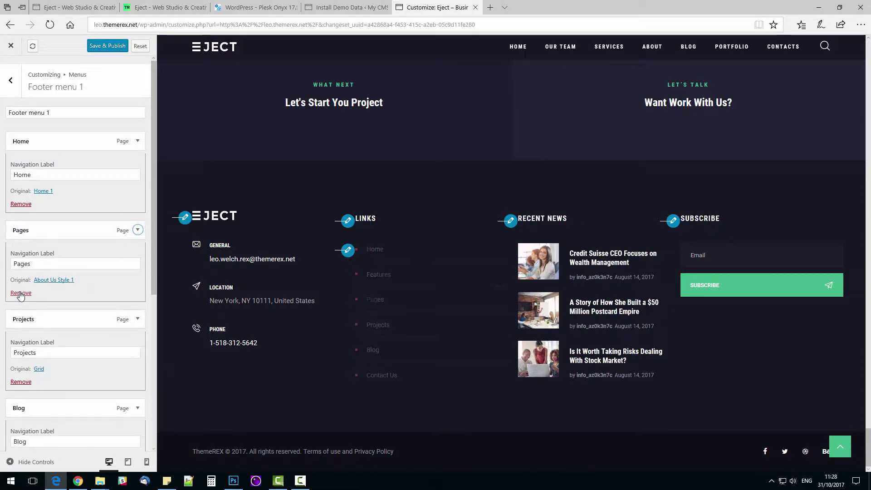
pyautogui.click(20, 293)
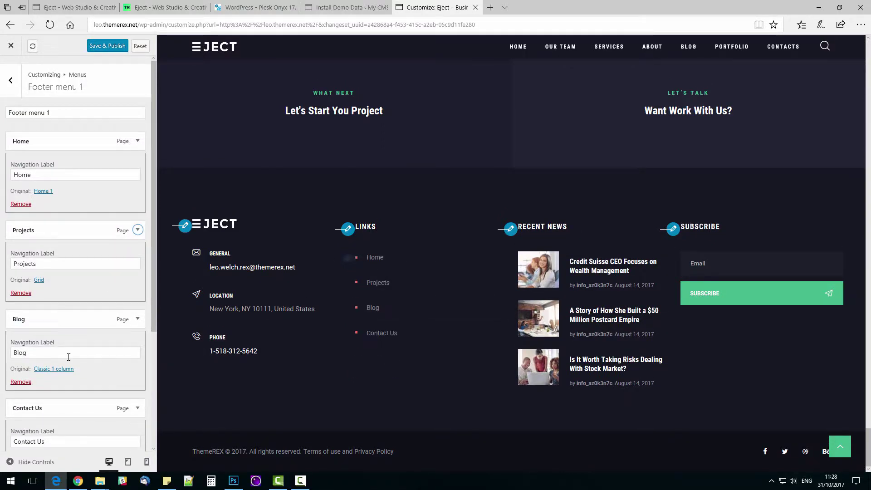
pyautogui.scroll(-2, 69, 357)
pyautogui.scroll(2, 77, 342)
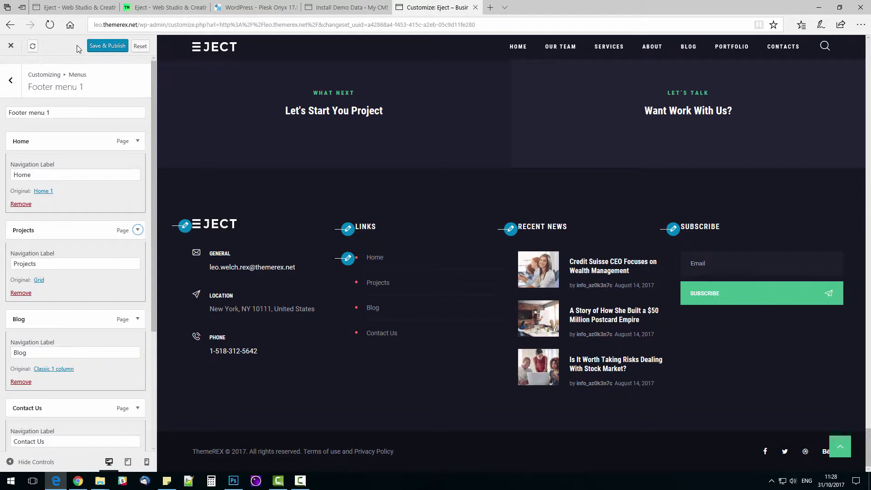
pyautogui.click(10, 80)
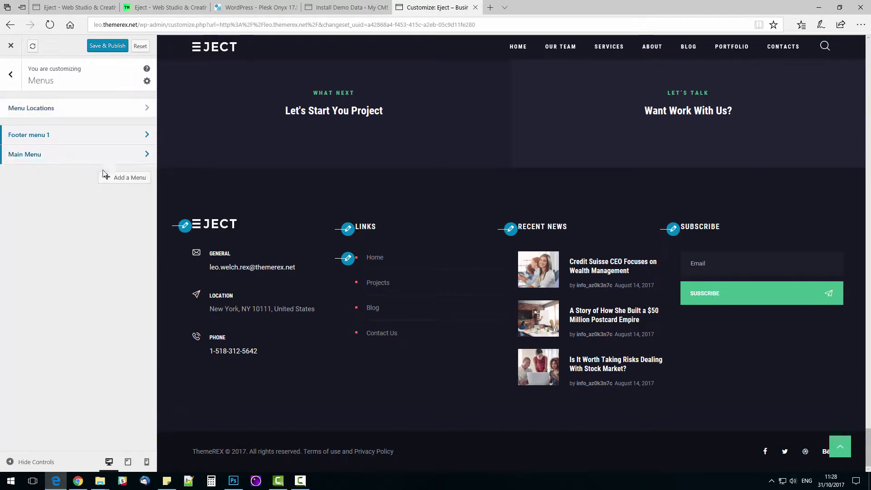
# Step: Set the footer Recent News widget to 2 posts and publish all customizer changes
pyautogui.click(509, 229)
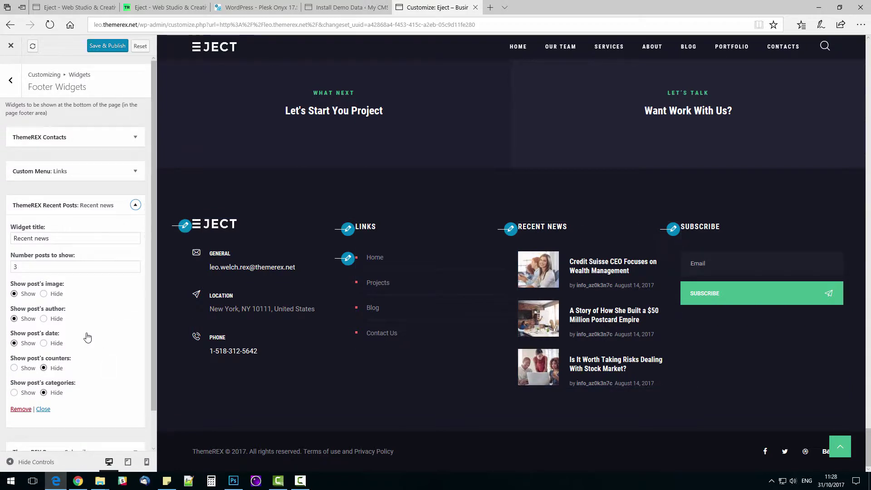
pyautogui.moveTo(20, 266); pyautogui.dragTo(5, 268)
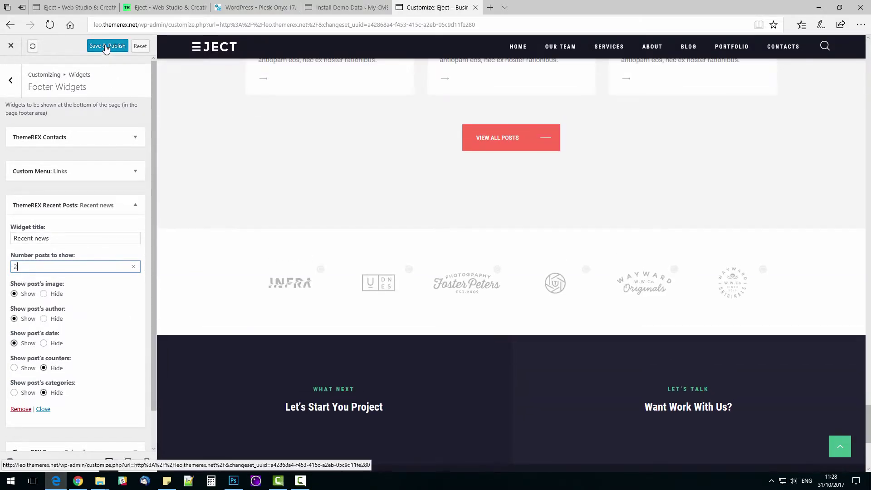
pyautogui.click(106, 47)
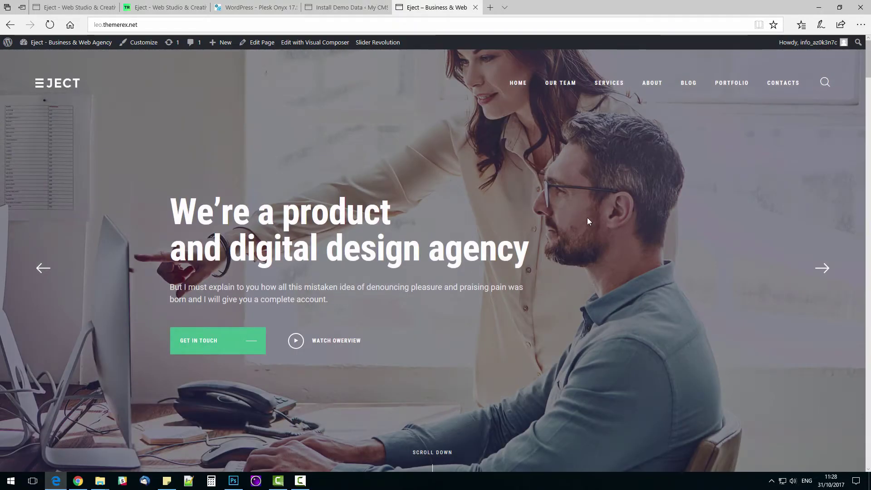
# Step: Go to the Contacts page, scroll to Get in Touch, and launch Edit with Visual Composer
pyautogui.click(781, 84)
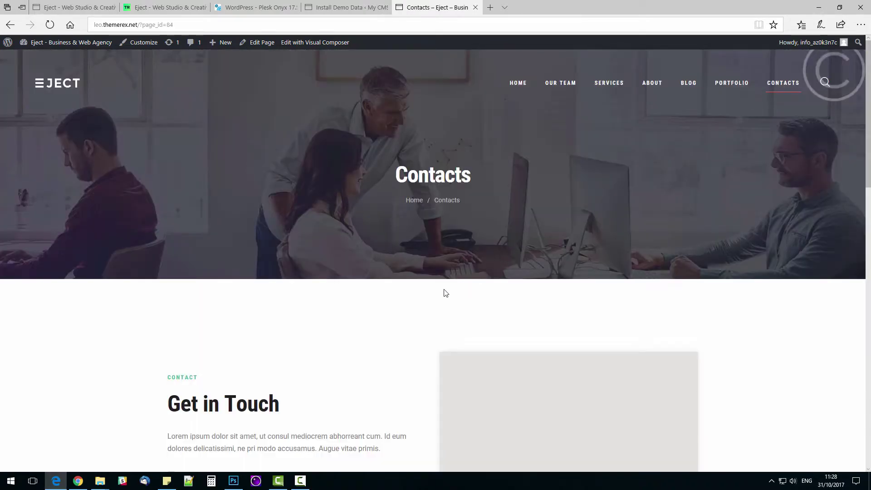
pyautogui.scroll(-4, 399, 309)
pyautogui.scroll(-2, 400, 310)
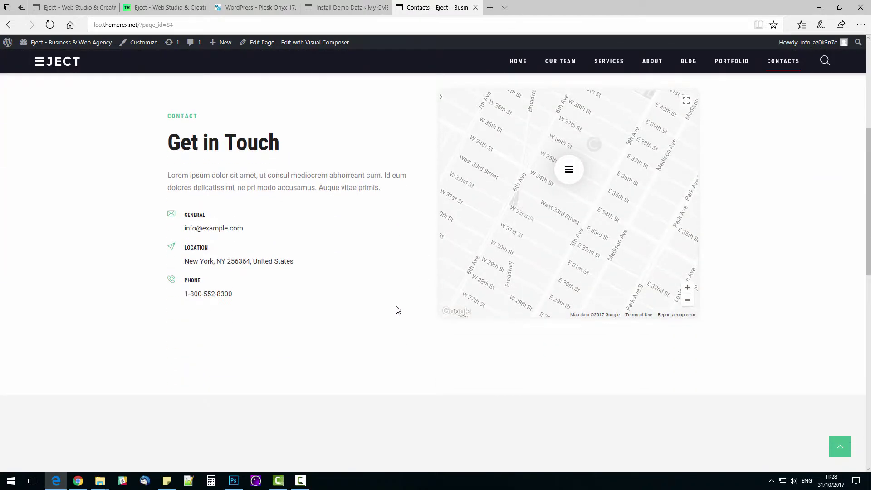
pyautogui.click(322, 45)
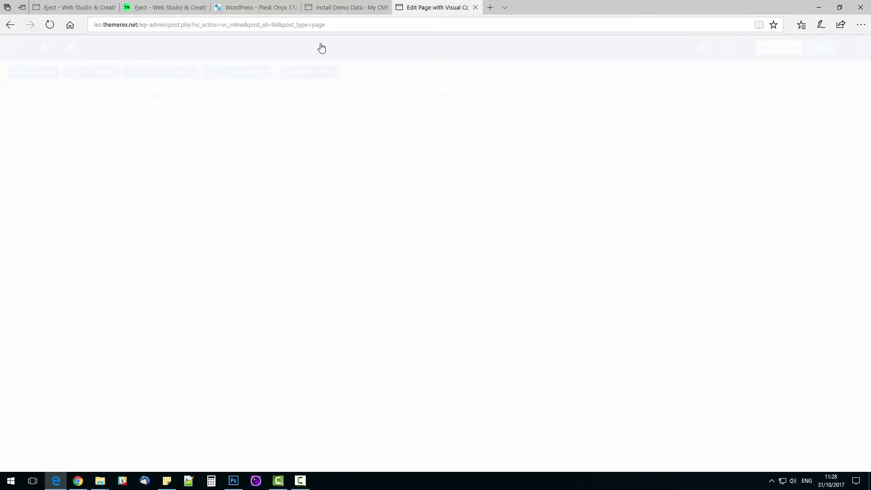
# Step: In the Contacts Settings dialog, replace the zip code, phone digits and e-mail address, then save
pyautogui.scroll(-5, 263, 343)
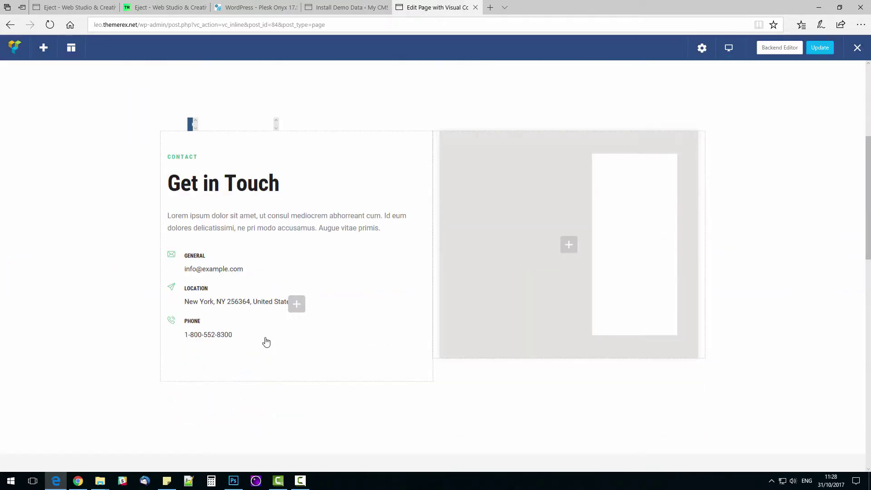
pyautogui.click(379, 240)
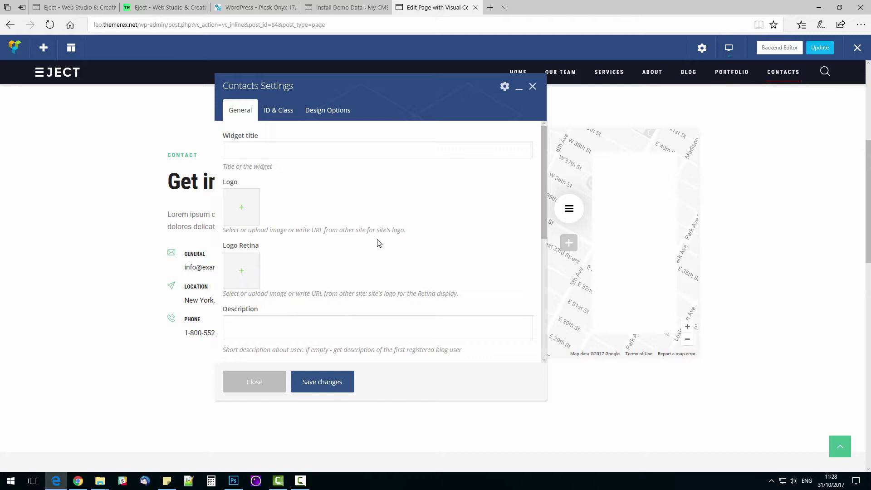
pyautogui.scroll(-3, 377, 243)
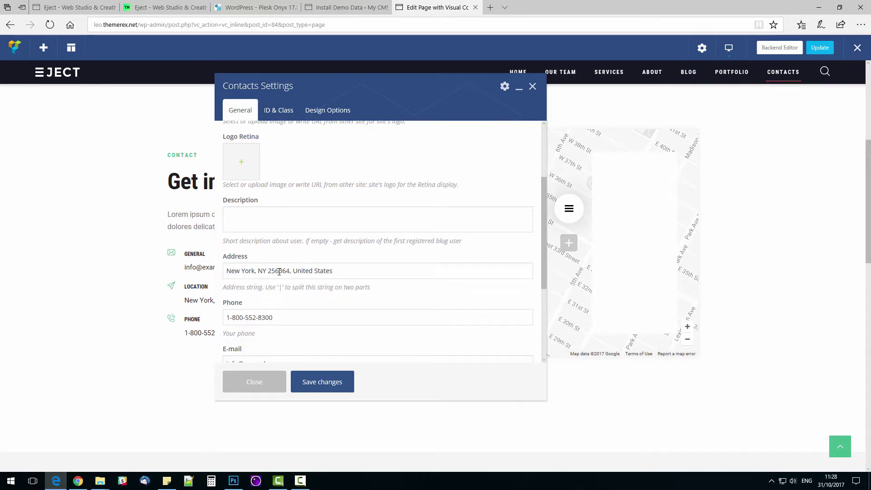
pyautogui.doubleClick(279, 271)
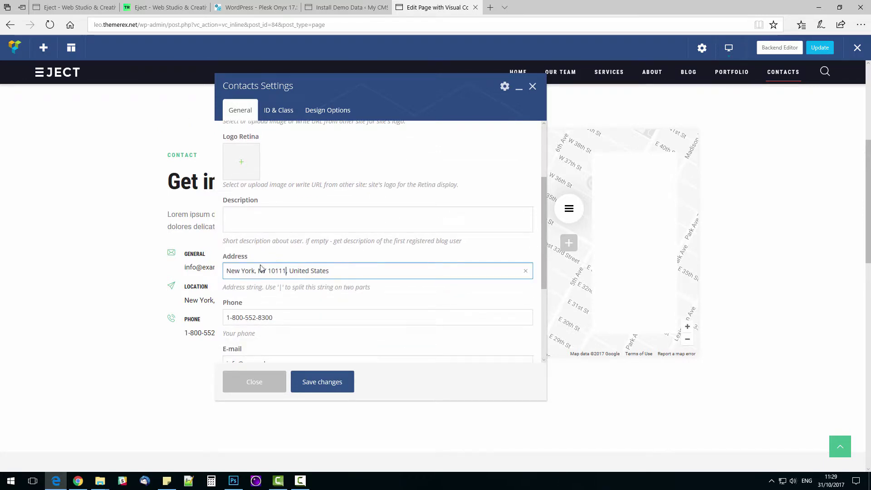
pyautogui.moveTo(282, 312); pyautogui.dragTo(235, 326)
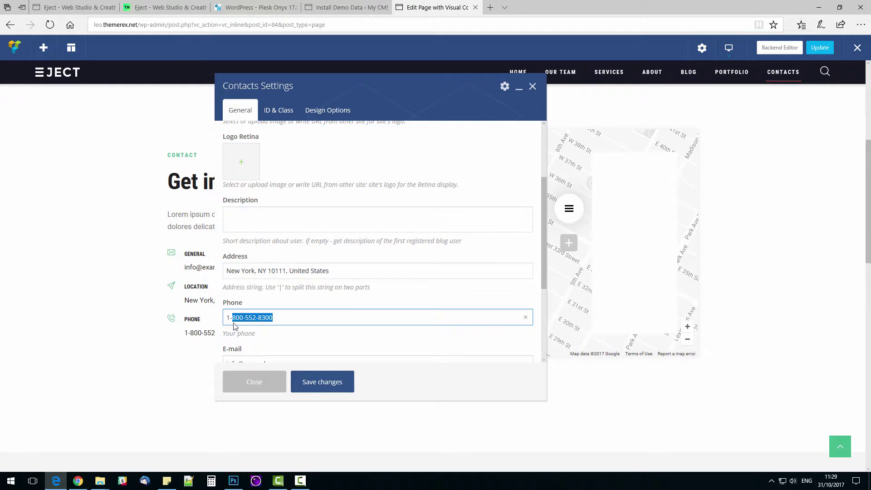
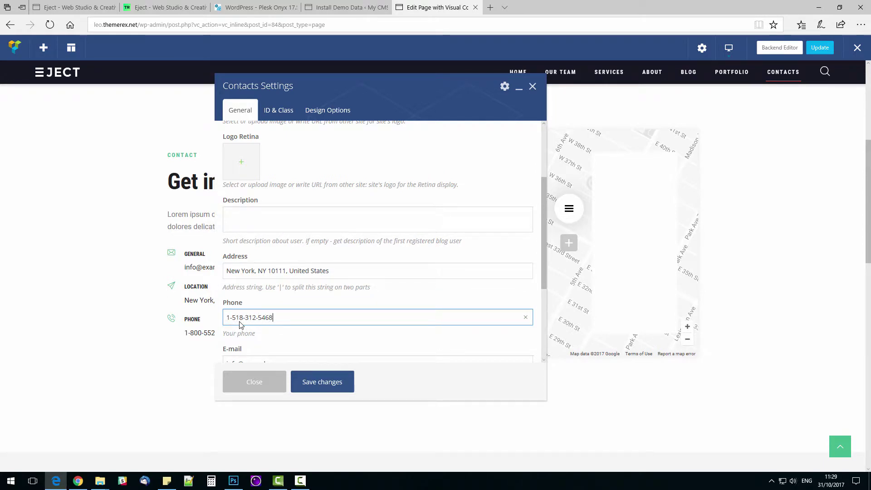
pyautogui.scroll(-2, 240, 324)
pyautogui.moveTo(284, 291); pyautogui.dragTo(221, 293)
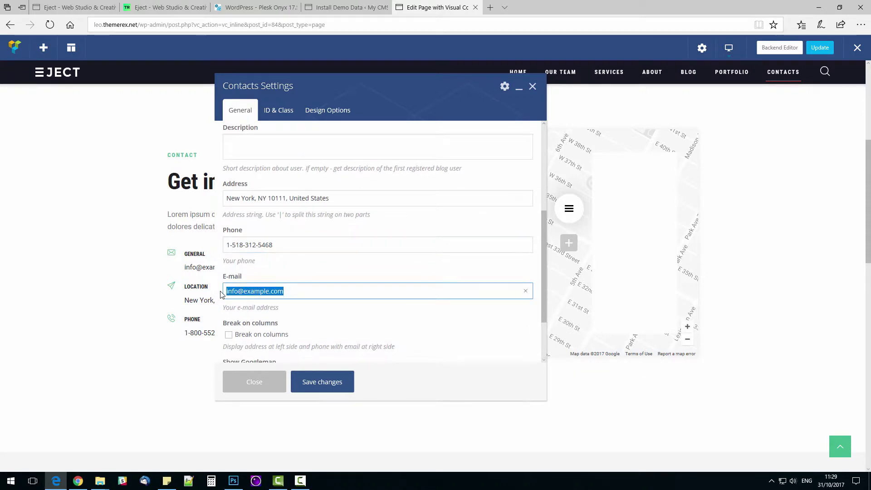
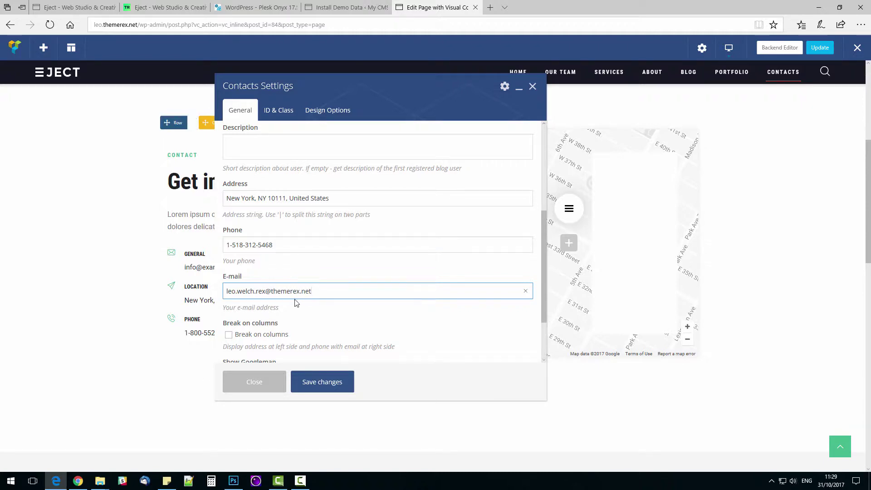
pyautogui.scroll(-2, 303, 323)
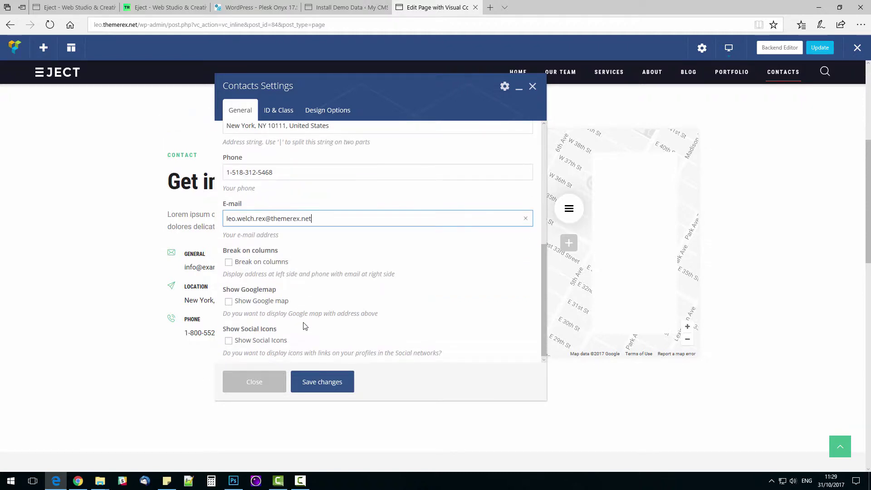
pyautogui.click(323, 387)
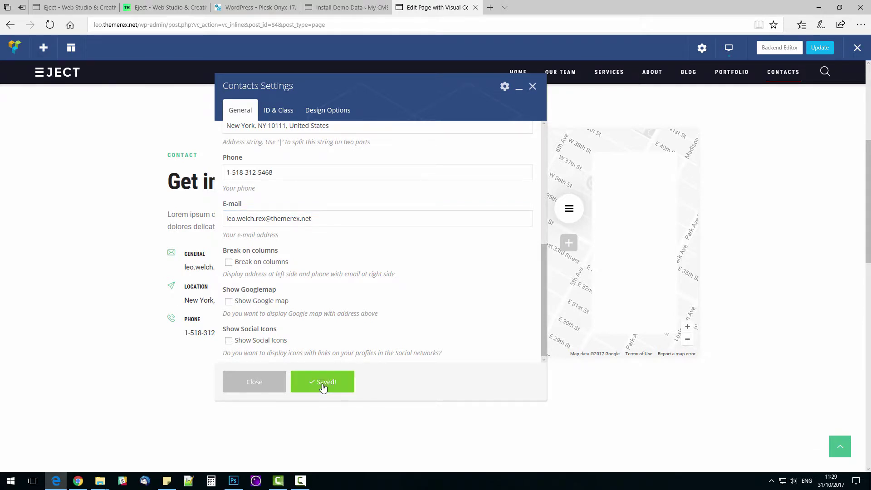
# Step: Close the contacts settings, update the Contacts page and exit Visual Composer
pyautogui.click(533, 86)
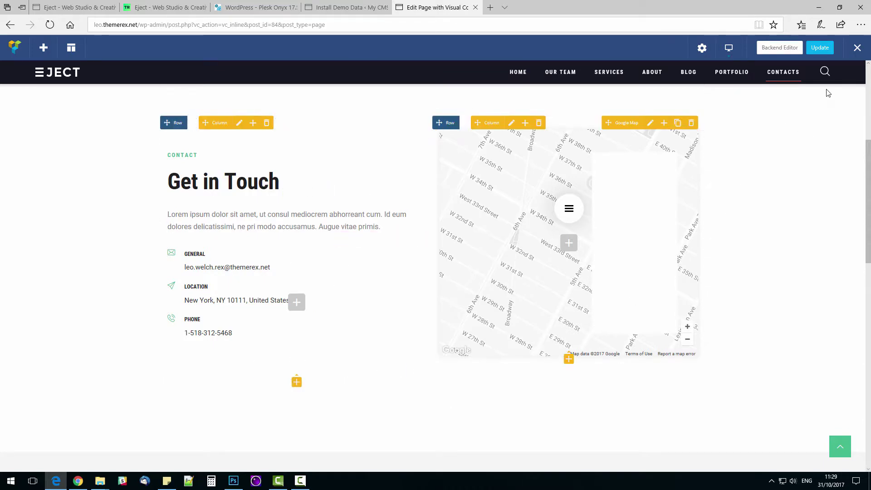
pyautogui.click(817, 49)
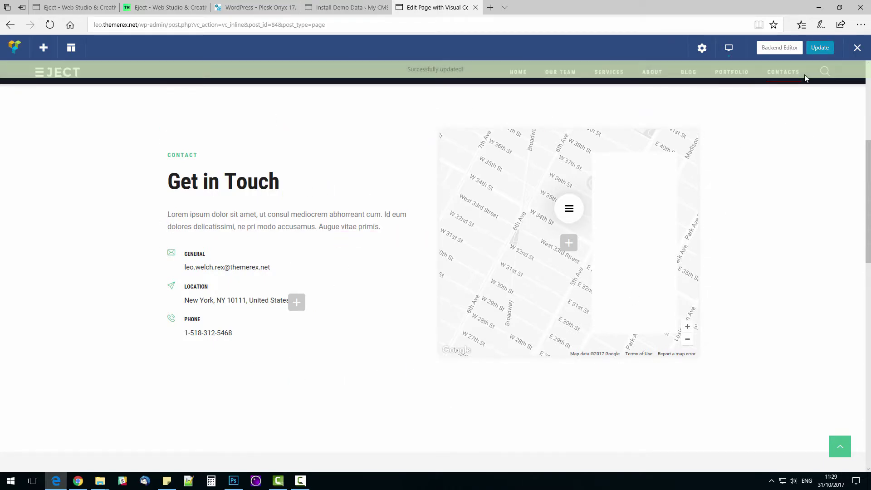
pyautogui.click(858, 49)
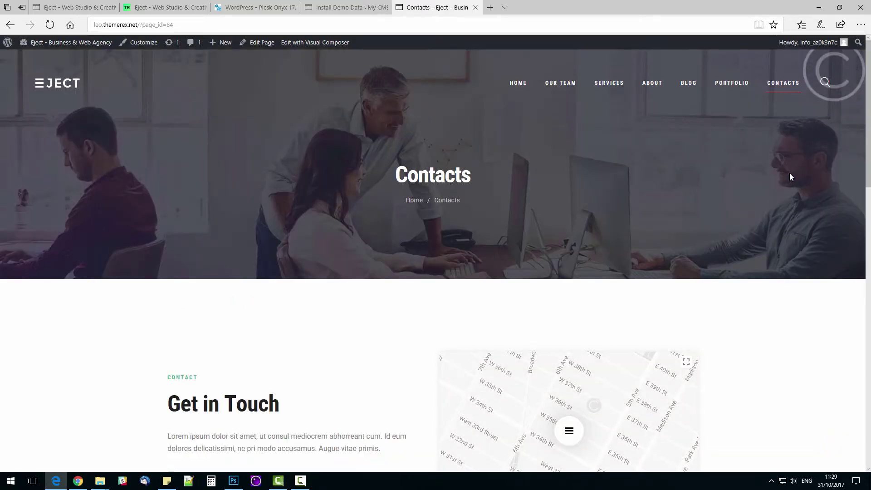
# Step: Open the Our Team page and scroll down to the Our Creative Staff section
pyautogui.click(566, 88)
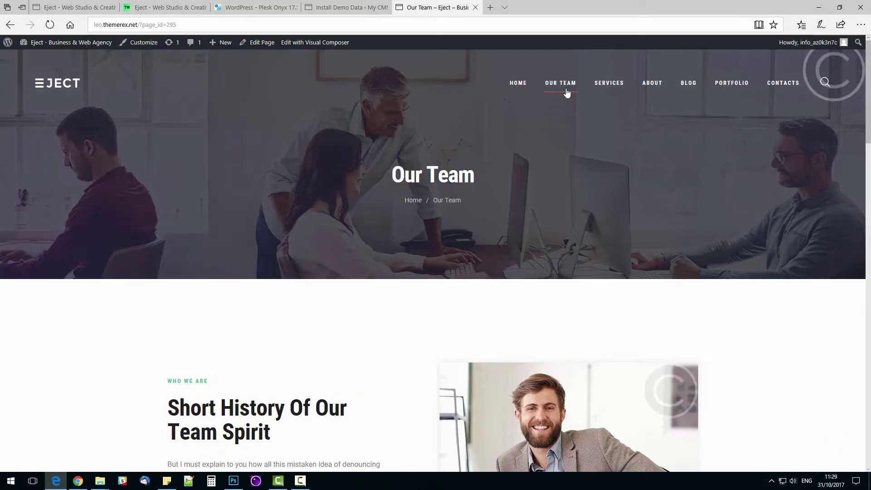
pyautogui.scroll(-4, 458, 209)
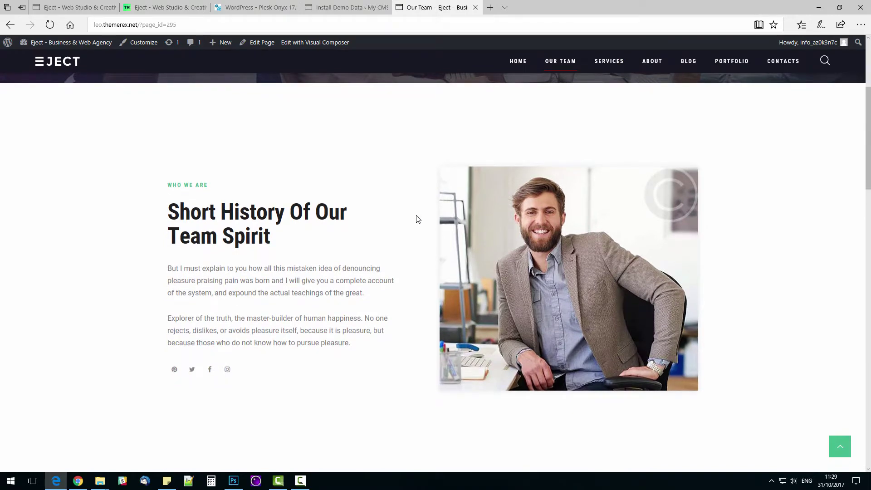
pyautogui.scroll(-8, 415, 220)
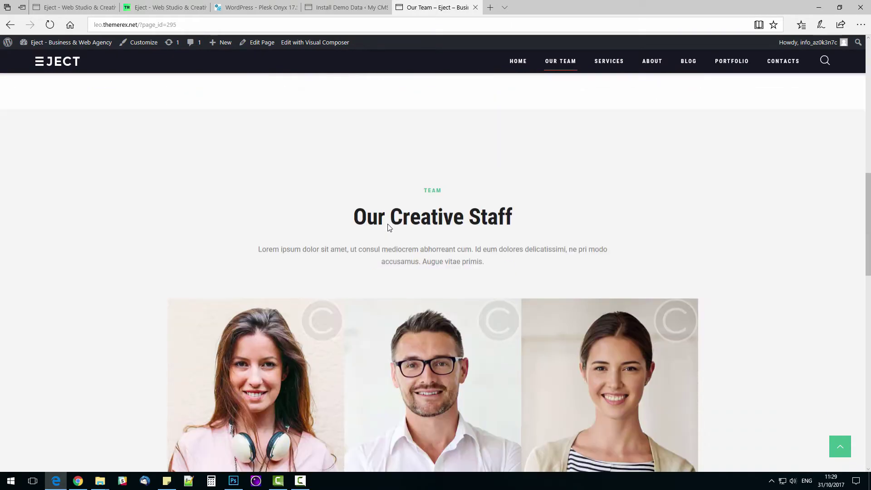
pyautogui.scroll(-3, 371, 214)
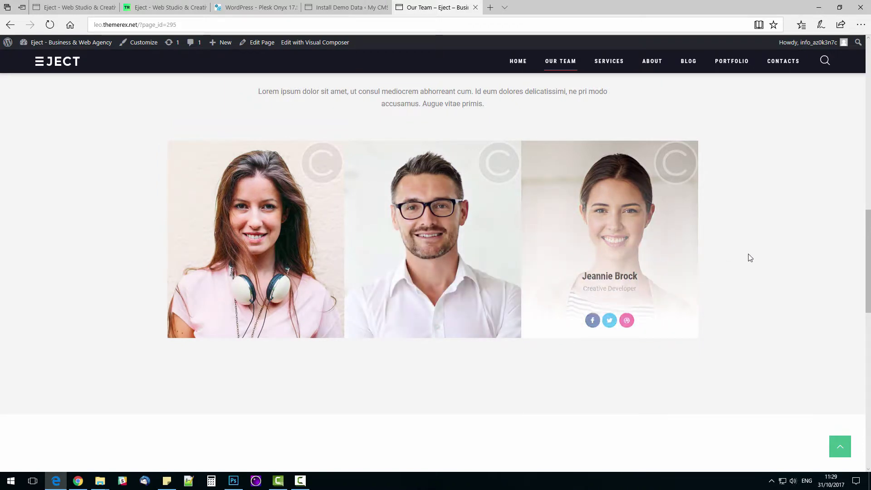
# Step: Start a new team member entry with the member's name and paste the bio
pyautogui.moveTo(226, 45)
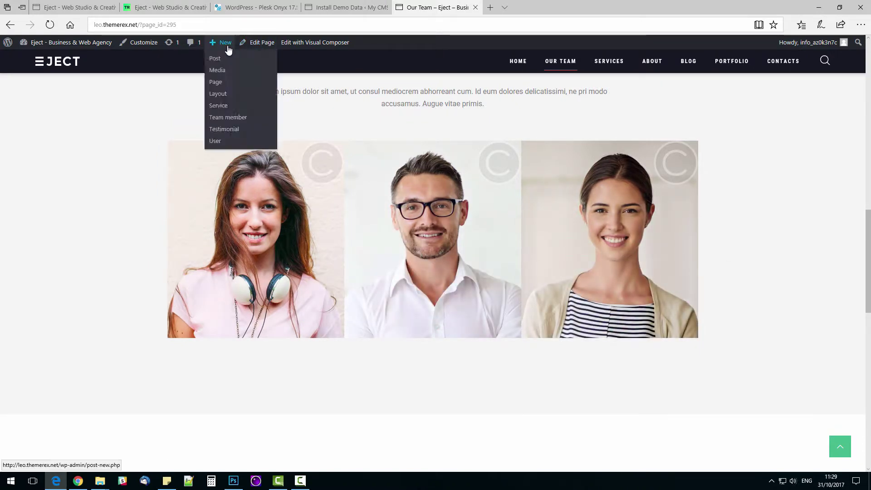
pyautogui.click(220, 118)
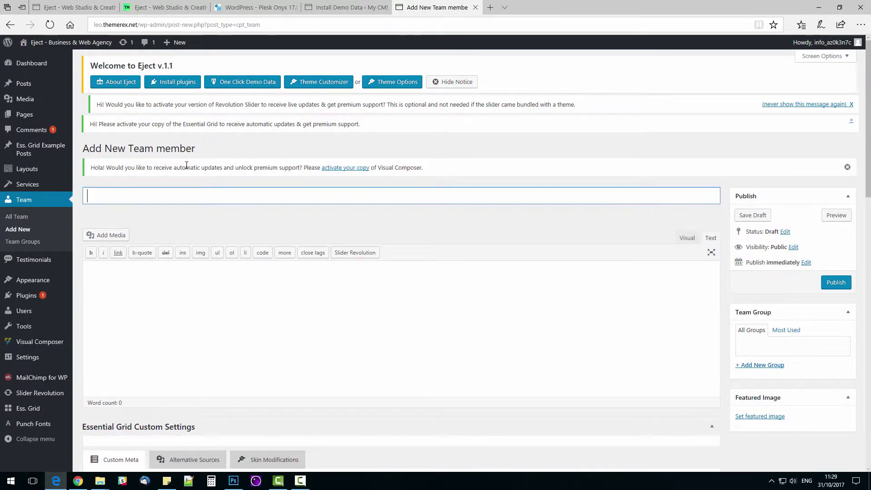
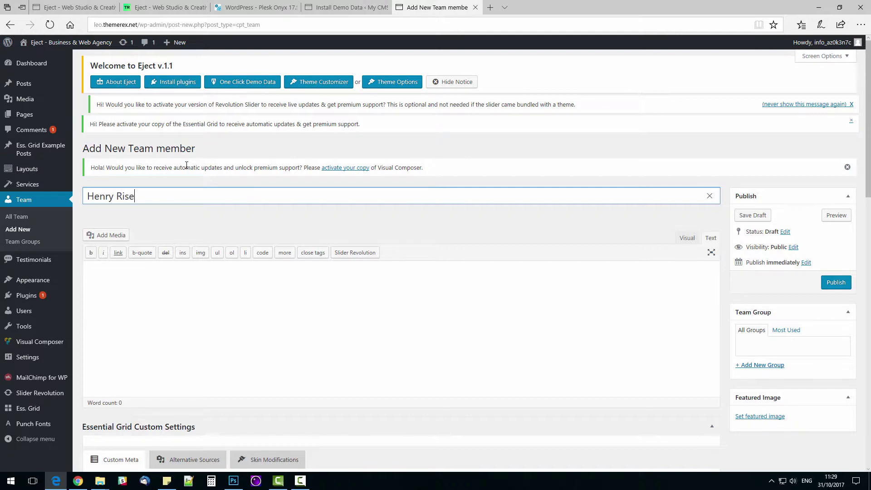
pyautogui.press('Tab')
pyautogui.press('super+6')
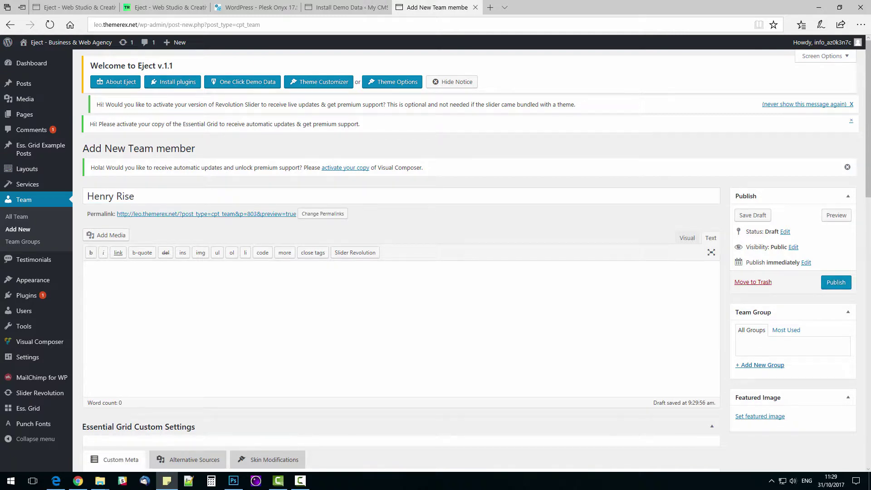
pyautogui.click(222, 322)
# Step: Paste the copied excerpt text into the team member's Excerpt box
pyautogui.scroll(-6, 272, 325)
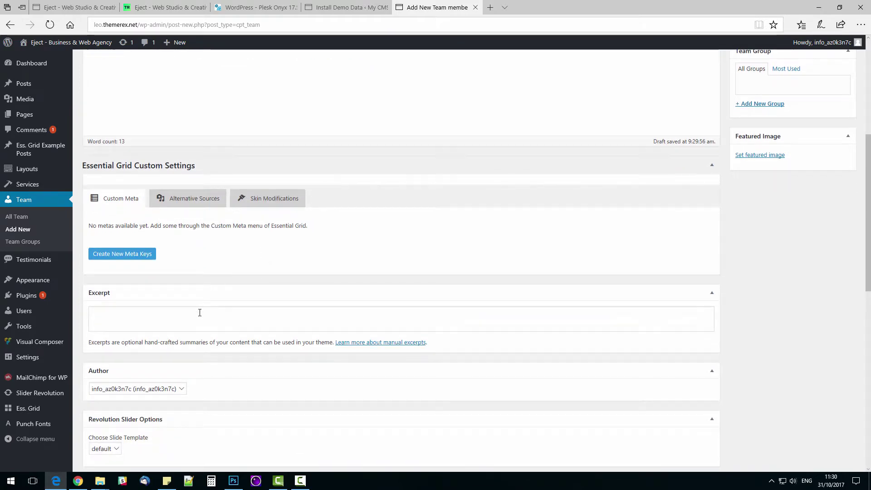
pyautogui.click(195, 316)
pyautogui.press('super+6')
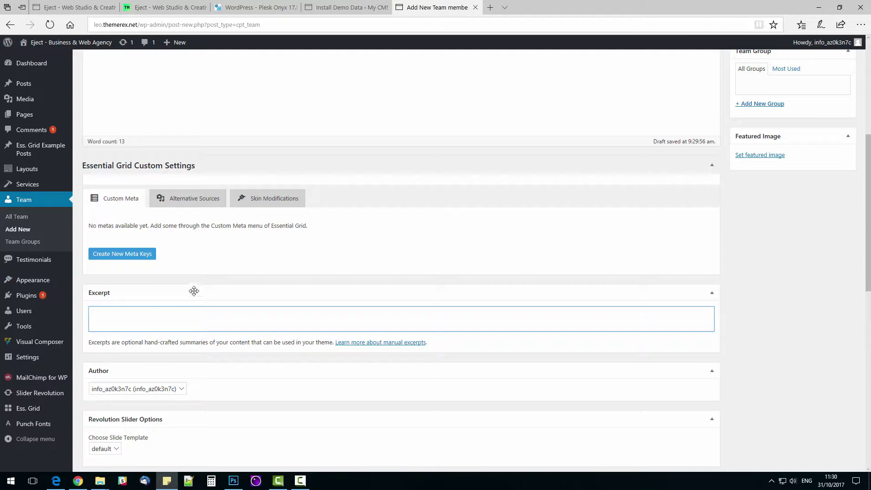
pyautogui.click(183, 317)
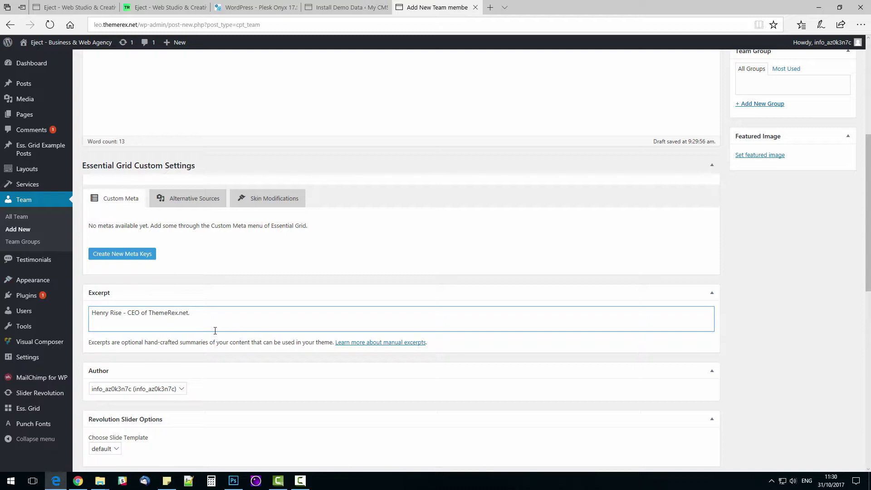
# Step: Set the member's Position to CEO and paste the brief info
pyautogui.scroll(-4, 216, 337)
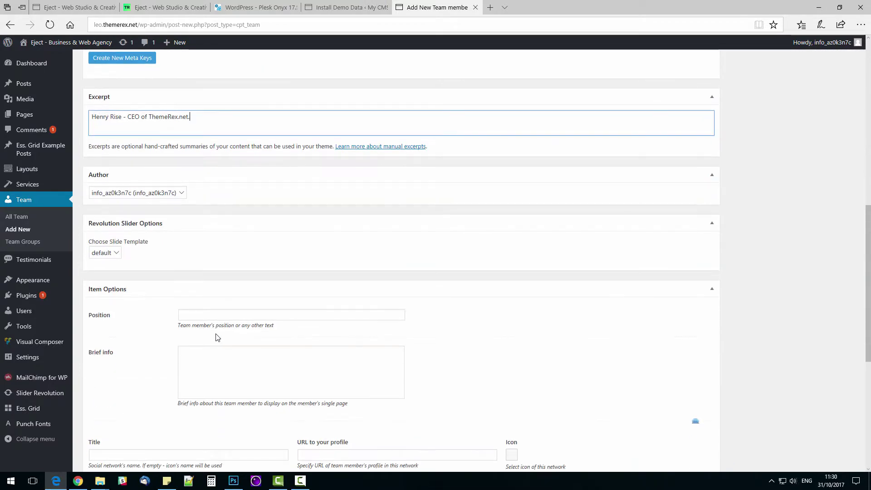
pyautogui.click(219, 316)
pyautogui.write('CEO')
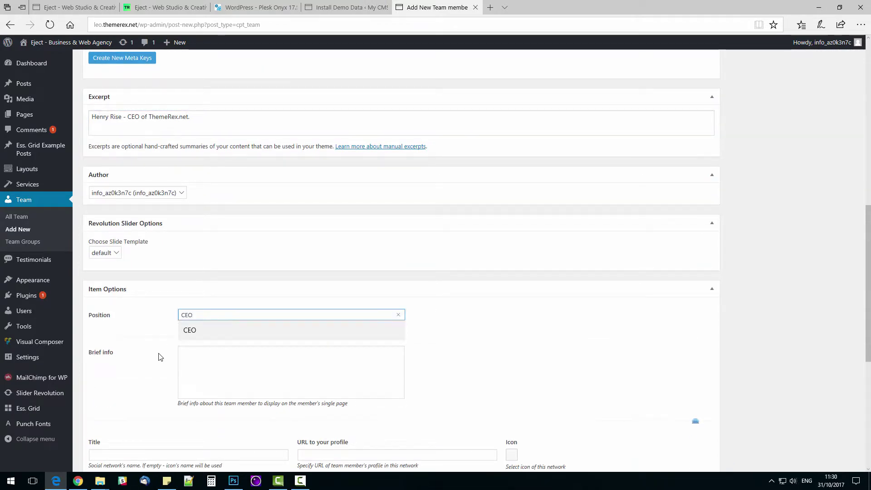
pyautogui.click(223, 362)
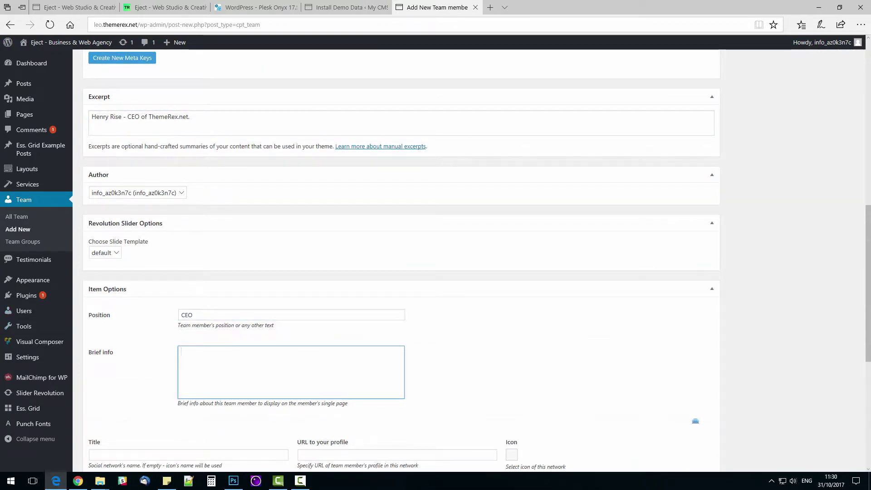
pyautogui.scroll(-3, 252, 382)
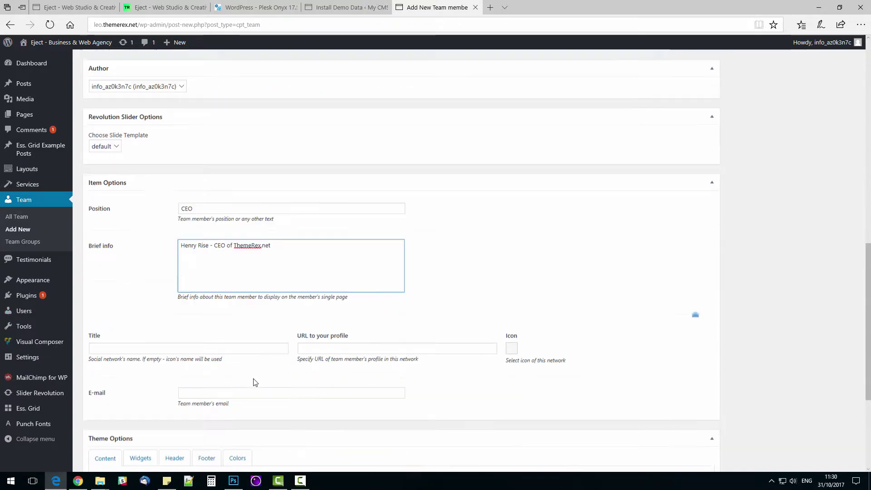
# Step: Add a Facebook social entry with the pasted profile URL and the Facebook icon
pyautogui.click(203, 325)
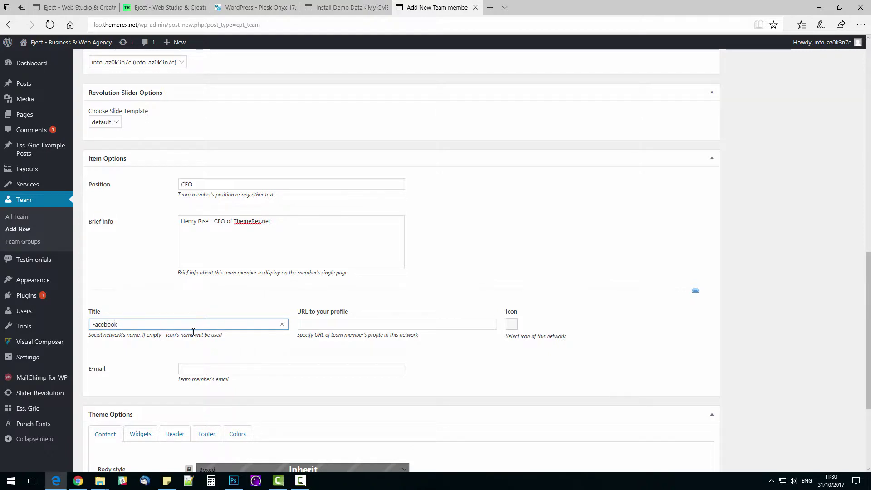
pyautogui.write('Facebook')
pyautogui.hotkey('alt', 'Tab')
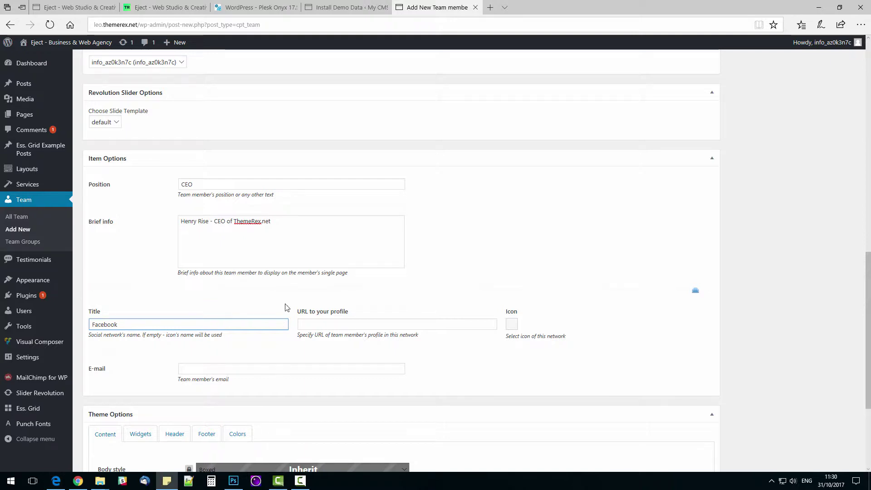
pyautogui.click(364, 325)
pyautogui.click(511, 324)
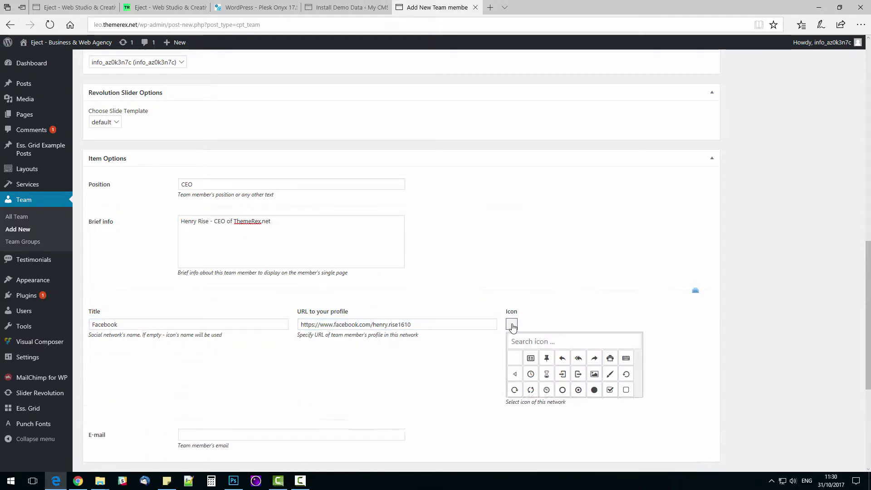
pyautogui.write('face')
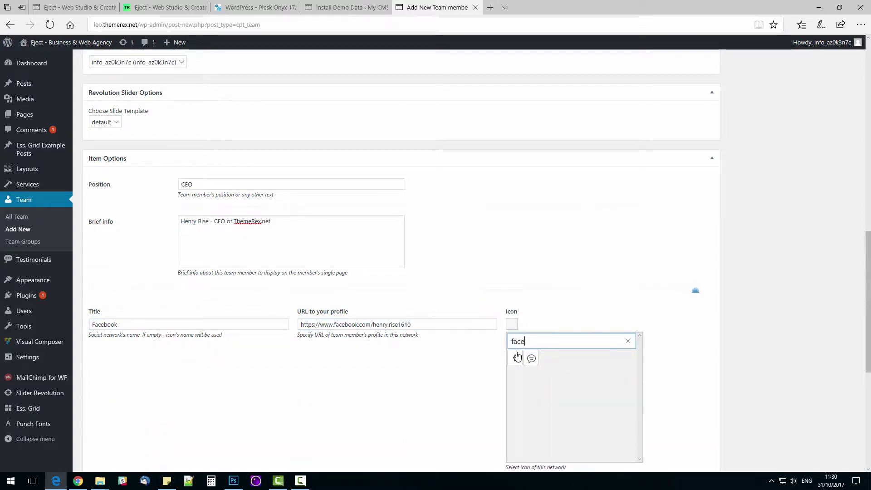
pyautogui.click(515, 357)
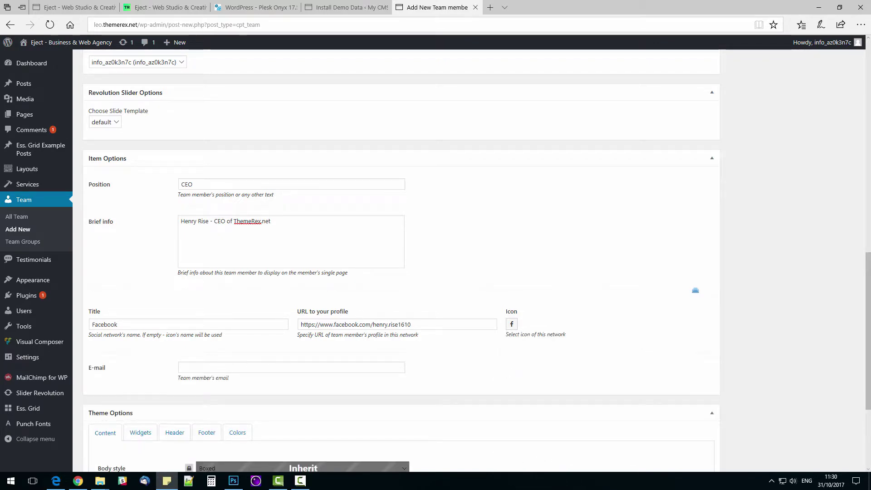
# Step: Fill the member's e-mail field with the suggested address
pyautogui.click(316, 367)
pyautogui.press('Down')
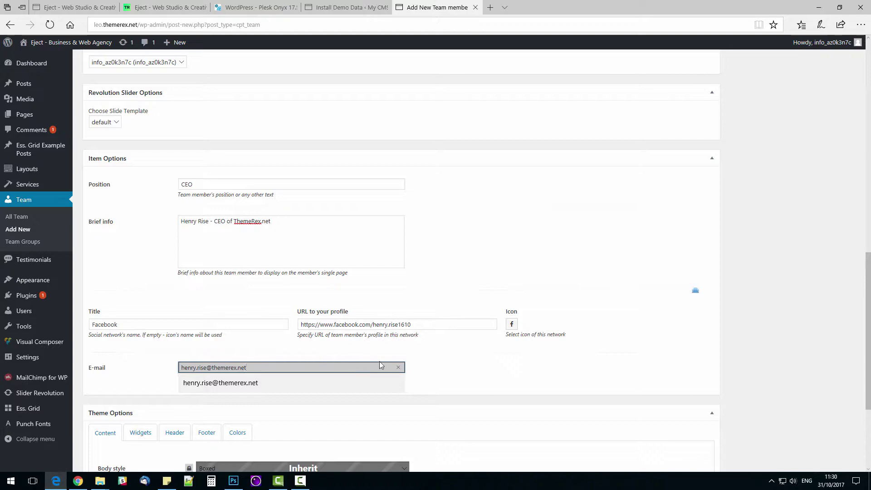
pyautogui.press('Return')
pyautogui.scroll(-3, 528, 368)
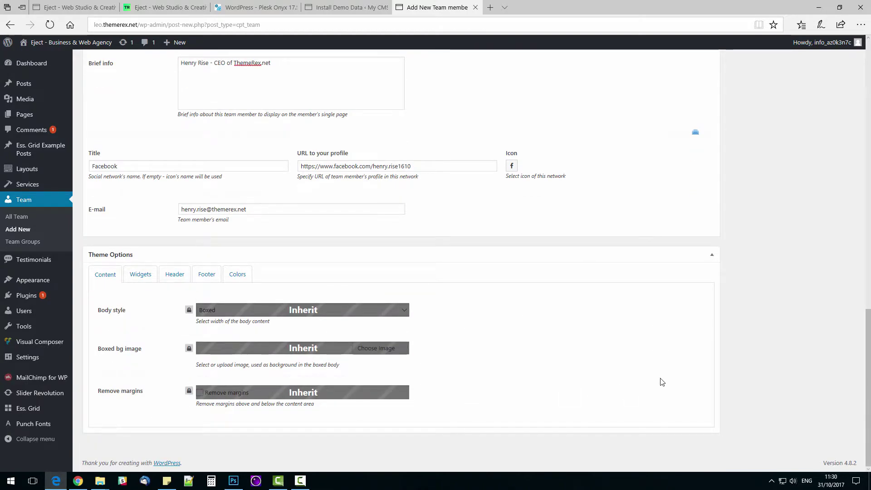
pyautogui.scroll(9, 661, 369)
pyautogui.scroll(8, 685, 373)
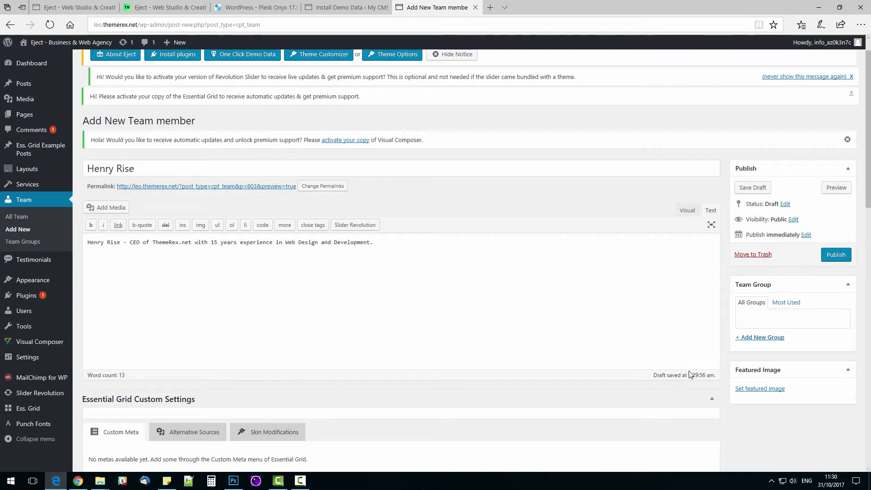
# Step: Upload the 'member' photo as the featured image and publish the team member
pyautogui.click(756, 389)
pyautogui.click(39, 80)
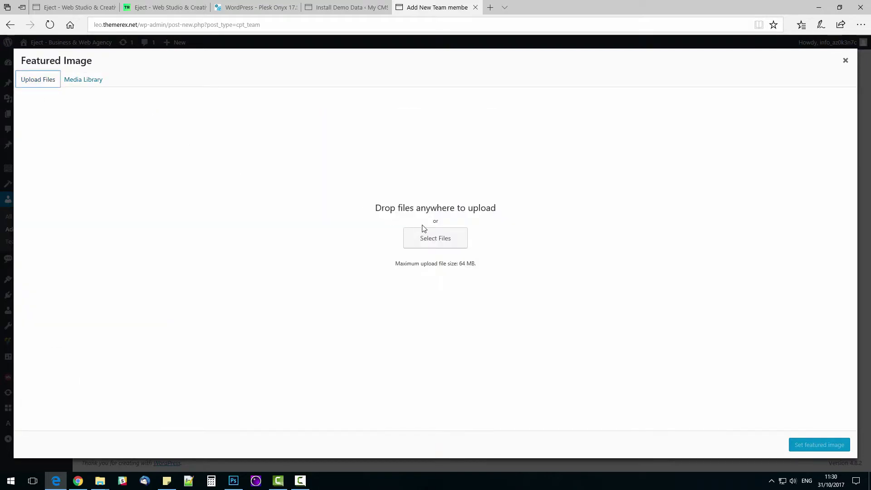
pyautogui.click(427, 237)
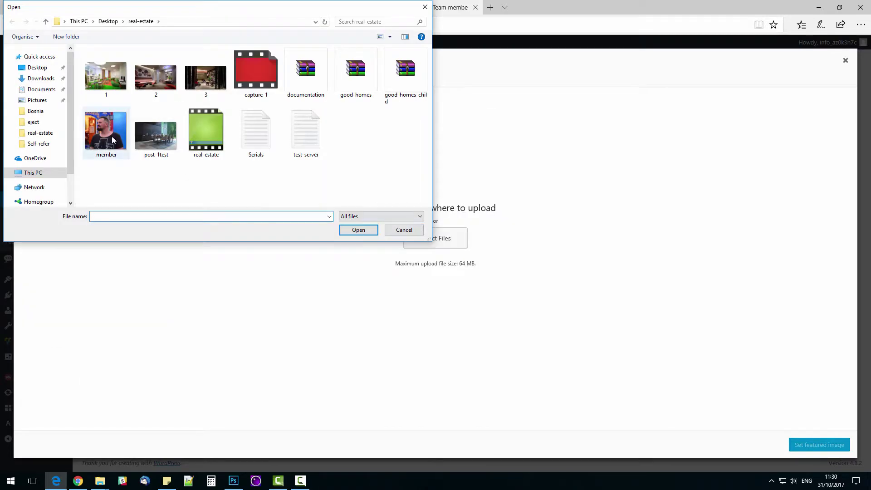
pyautogui.doubleClick(104, 133)
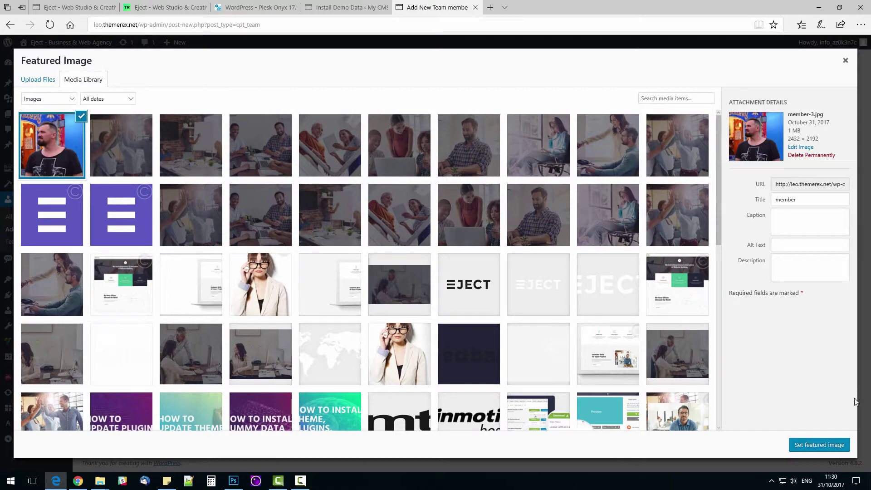
pyautogui.click(827, 446)
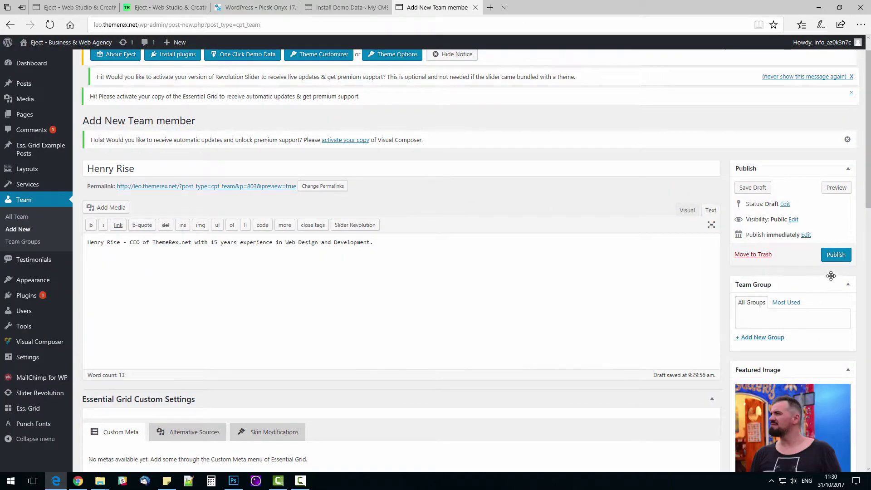
pyautogui.click(835, 255)
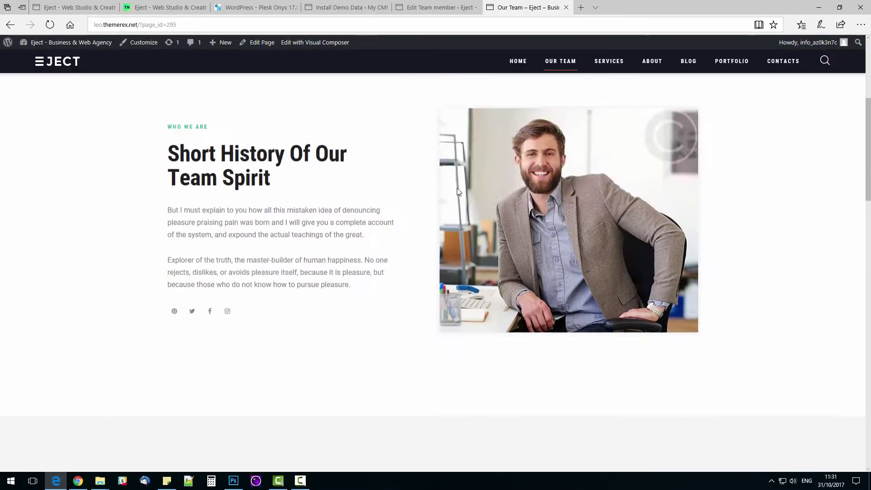
# Step: Scroll past the staff grid and cycle the testimonials carousel to the company owner's quote
pyautogui.scroll(-5, 456, 188)
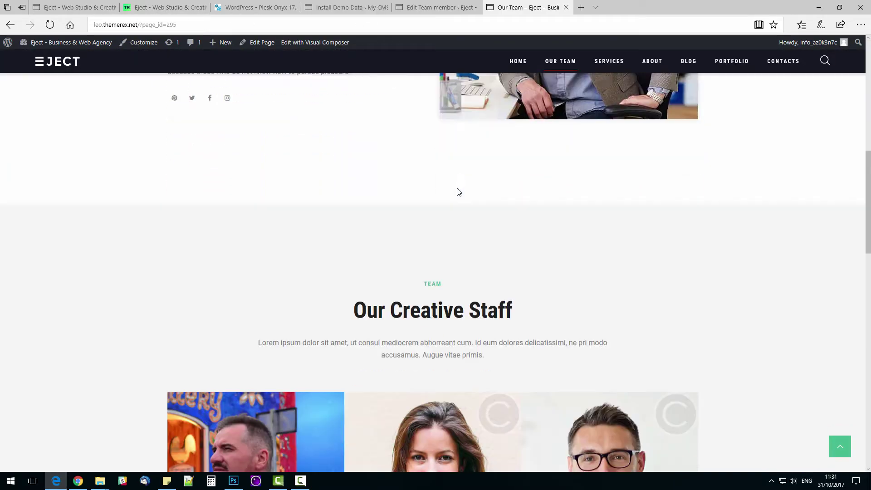
pyautogui.scroll(-5, 458, 186)
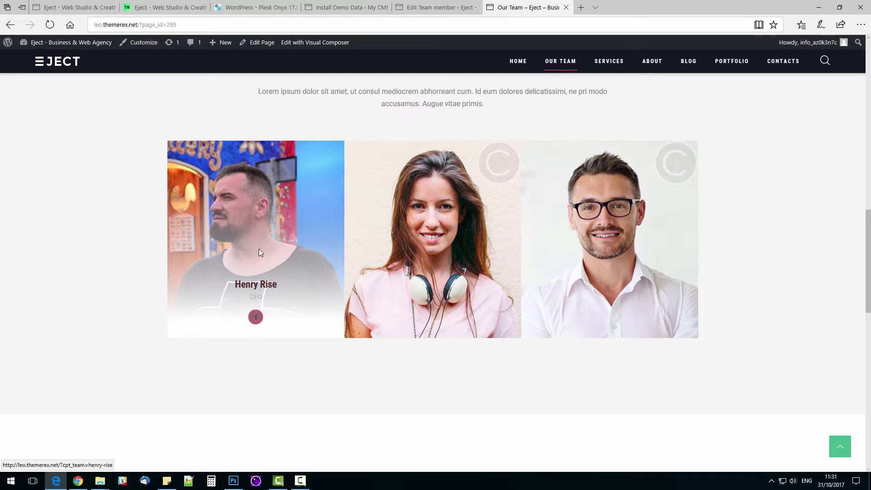
pyautogui.scroll(-1, 97, 208)
pyautogui.scroll(-8, 96, 208)
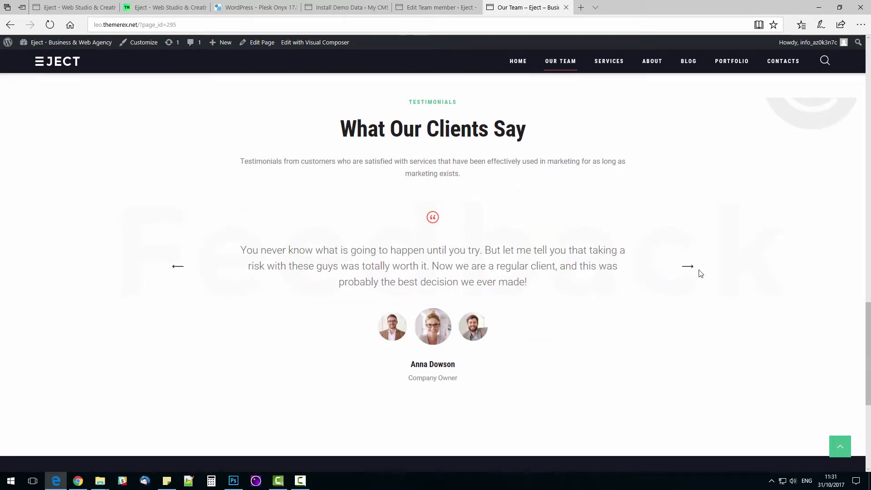
pyautogui.click(689, 268)
pyautogui.click(689, 268)
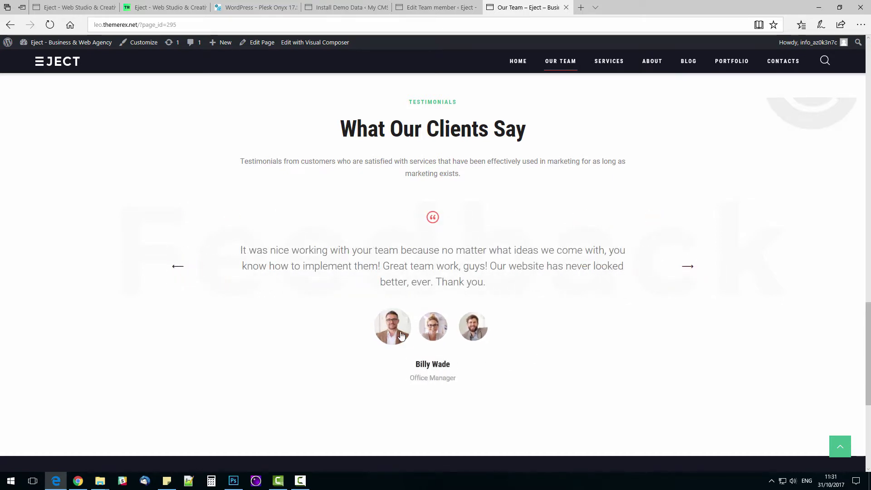
pyautogui.click(432, 331)
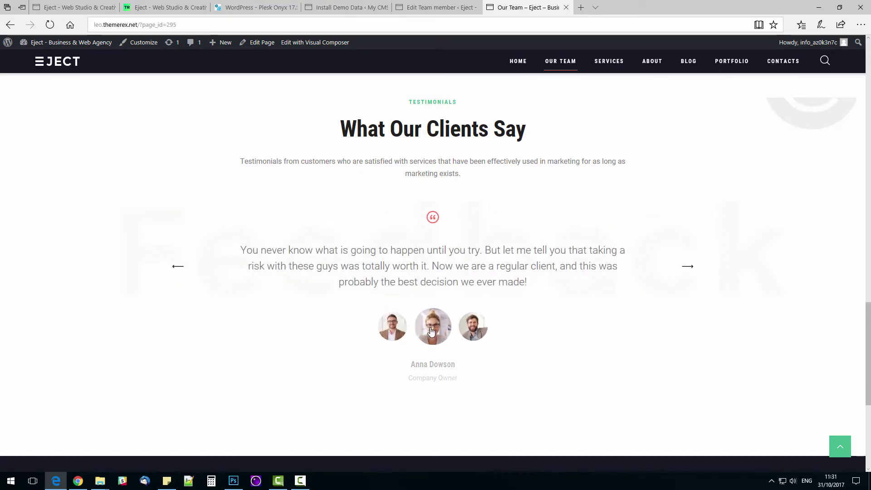
# Step: Create a testimonial titled with the member's name, with content 'ThemeRex.net is Awesome!'
pyautogui.moveTo(220, 44)
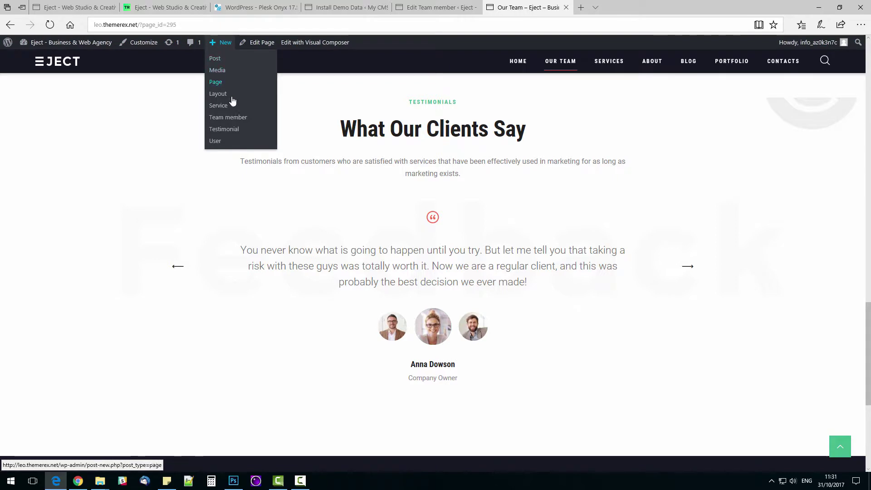
pyautogui.click(237, 129)
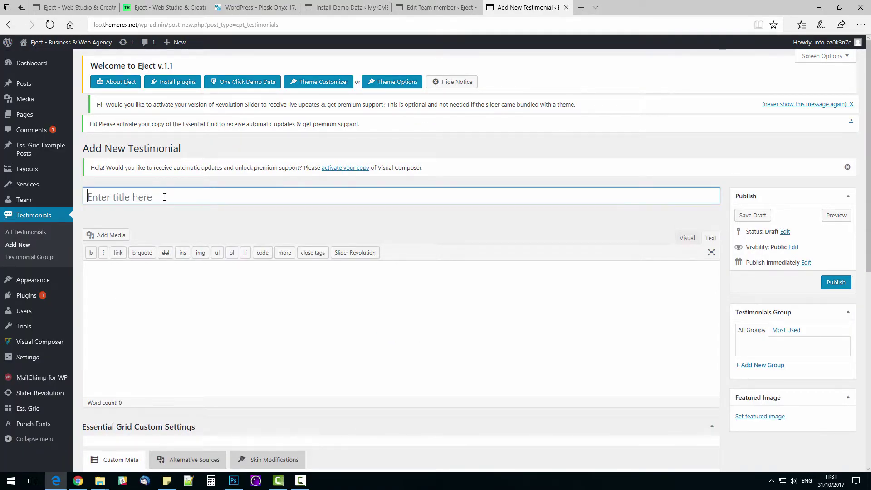
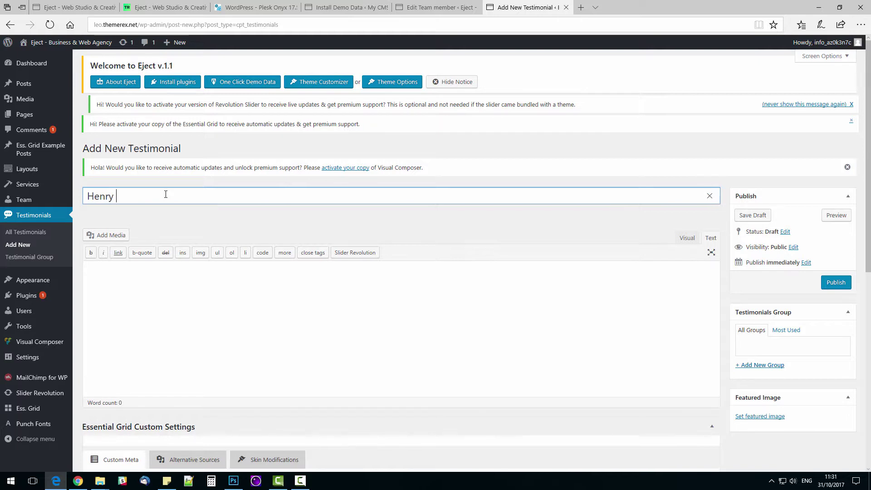
pyautogui.press('Tab')
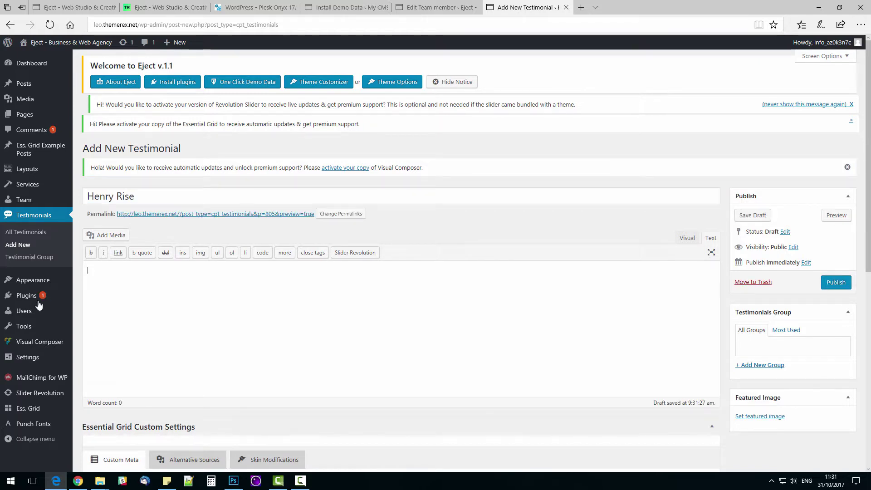
pyautogui.write('ThemeRex.net is Awesome!')
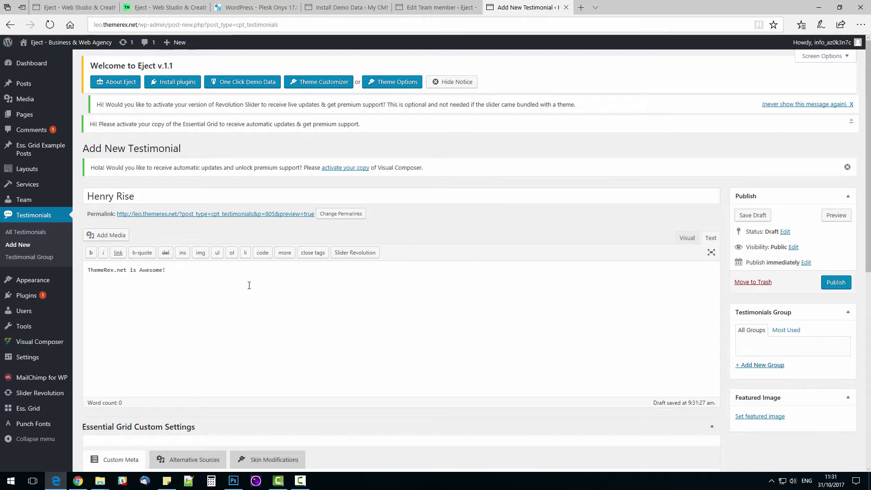
# Step: Copy the testimonial text 'ThemeRex.net is Awesome!' into the Excerpt box
pyautogui.scroll(-4, 243, 287)
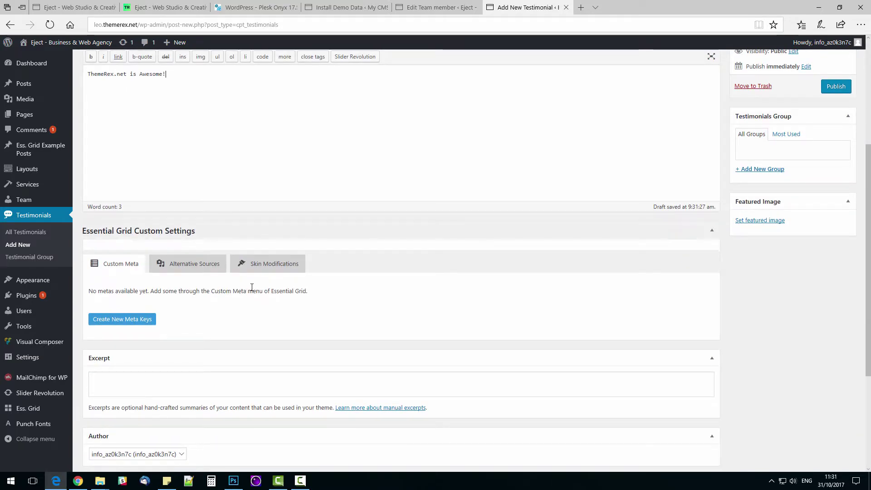
pyautogui.scroll(-2, 252, 287)
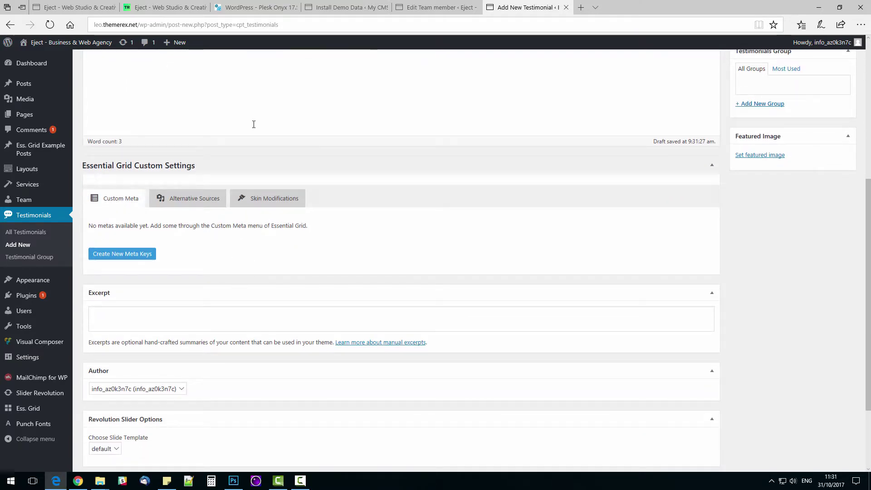
pyautogui.scroll(6, 253, 124)
pyautogui.hotkey('ctrl', 'a')
pyautogui.scroll(-6, 272, 252)
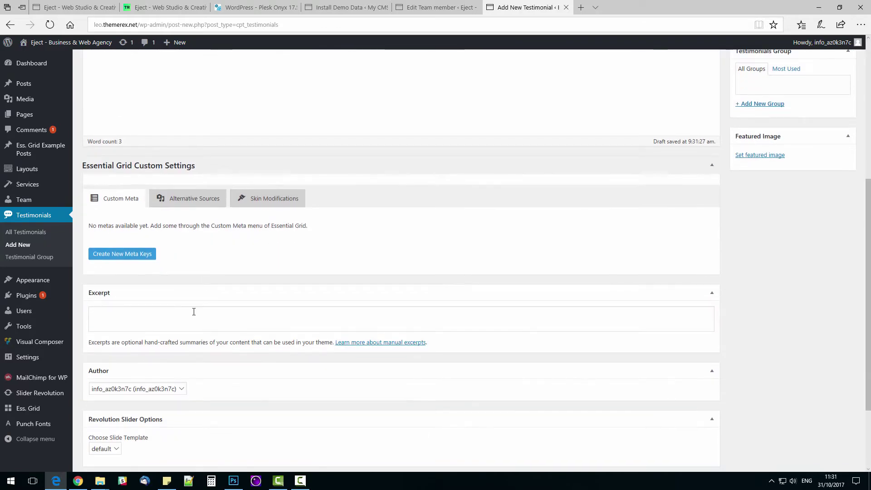
pyautogui.click(195, 316)
pyautogui.scroll(-3, 261, 307)
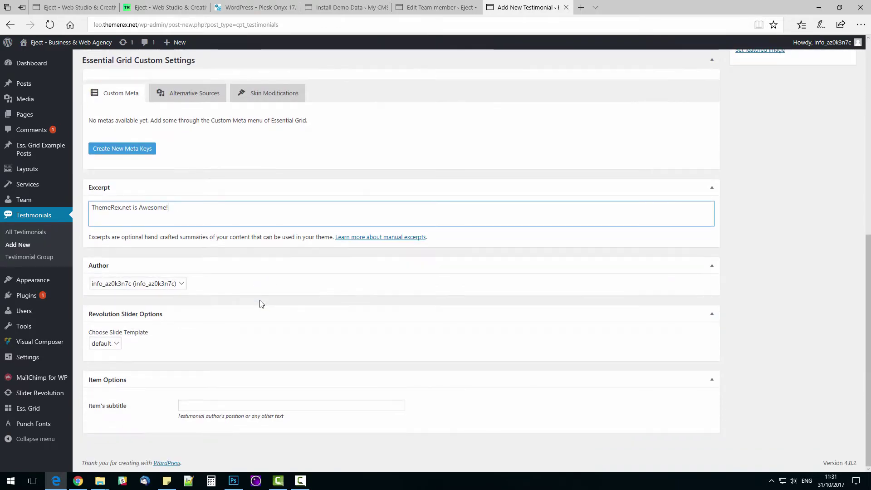
# Step: Set the item's subtitle to 'CEO of ThemeRex.net'
pyautogui.click(235, 405)
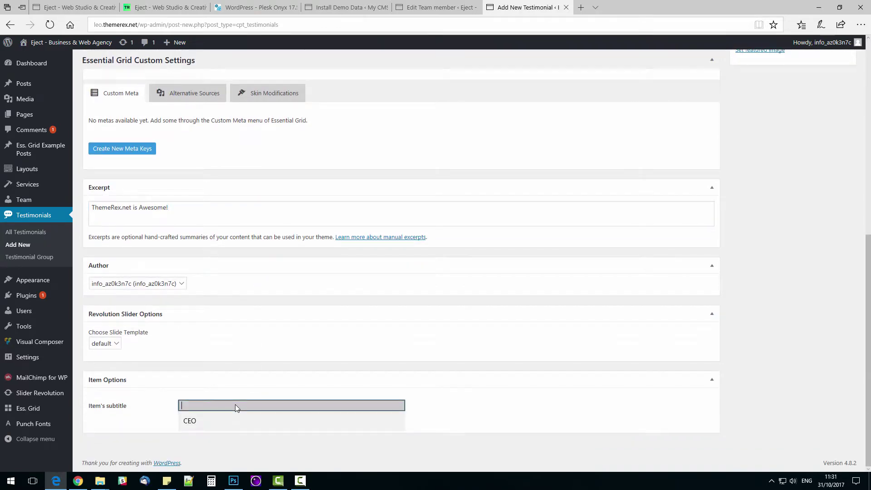
pyautogui.write('CEO of Theme')
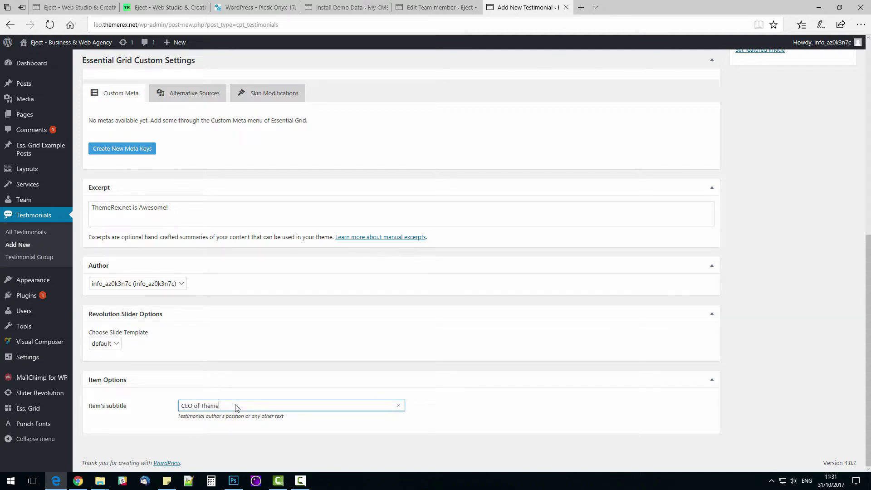
pyautogui.write('Rex.net')
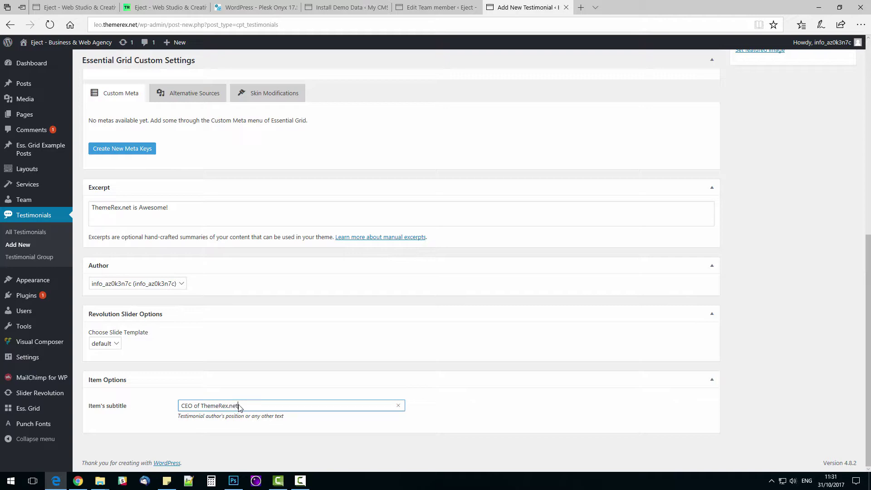
pyautogui.scroll(5, 444, 347)
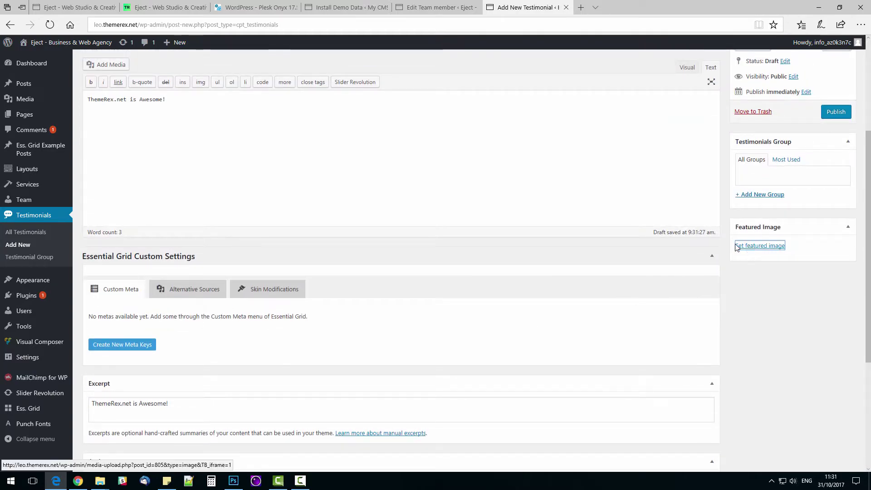
# Step: Set member-3.jpg as the testimonial's featured image and publish it
pyautogui.click(753, 247)
pyautogui.click(52, 145)
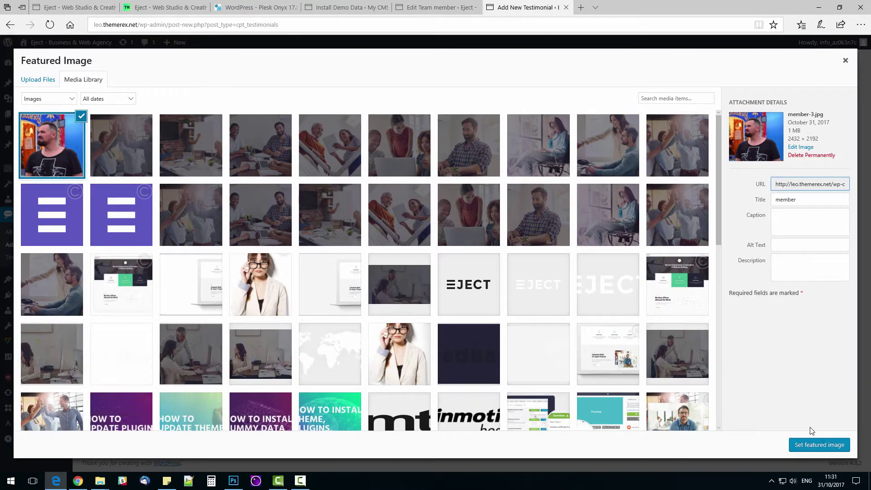
pyautogui.click(810, 445)
pyautogui.scroll(4, 724, 343)
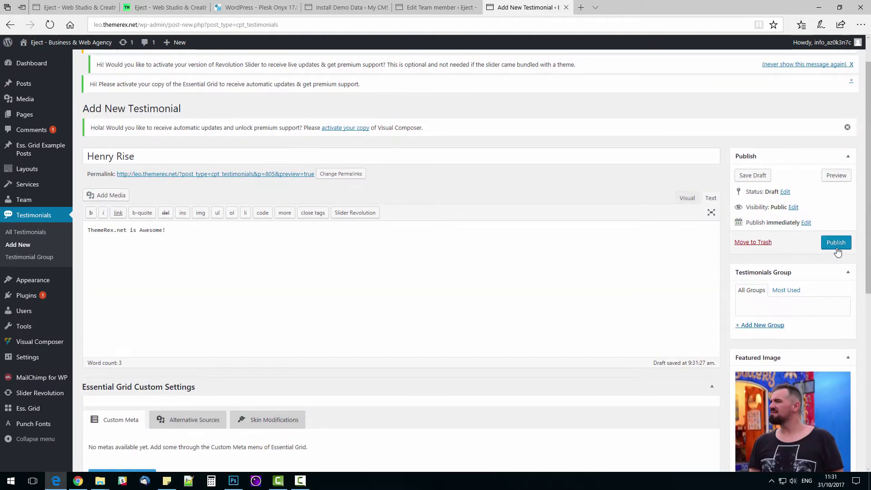
pyautogui.click(836, 248)
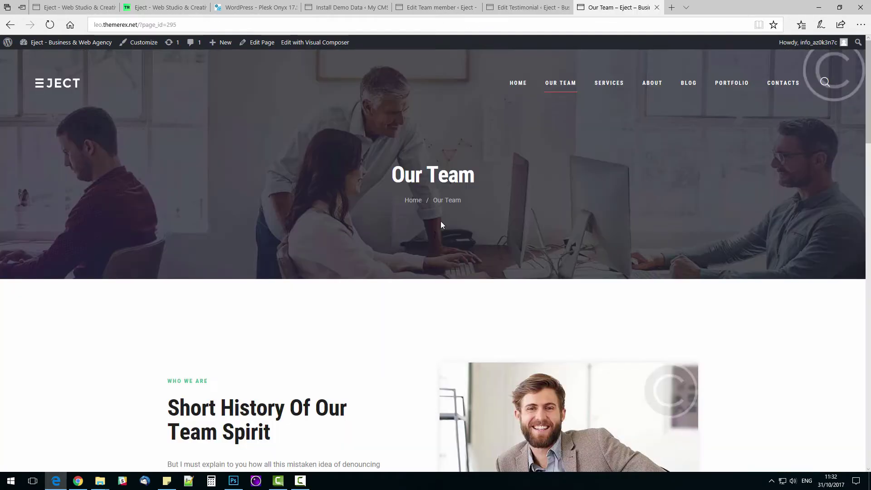
pyautogui.scroll(-10, 440, 221)
pyautogui.scroll(-10, 433, 235)
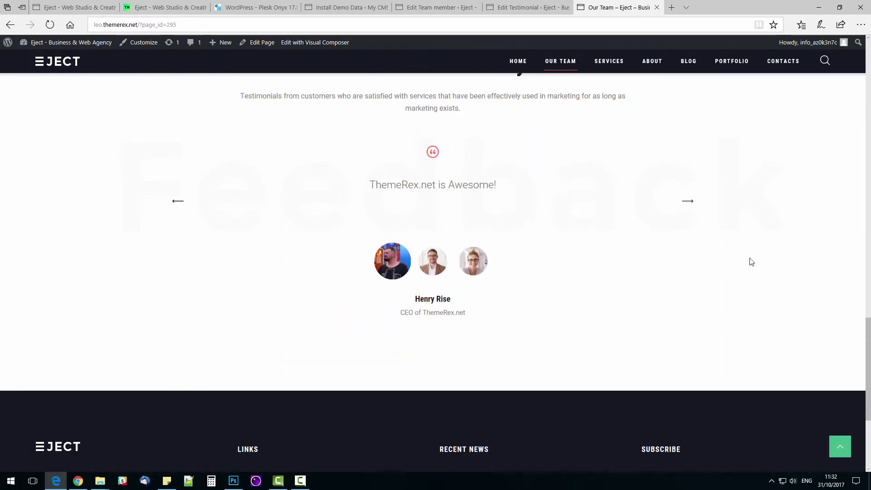
pyautogui.scroll(2, 724, 302)
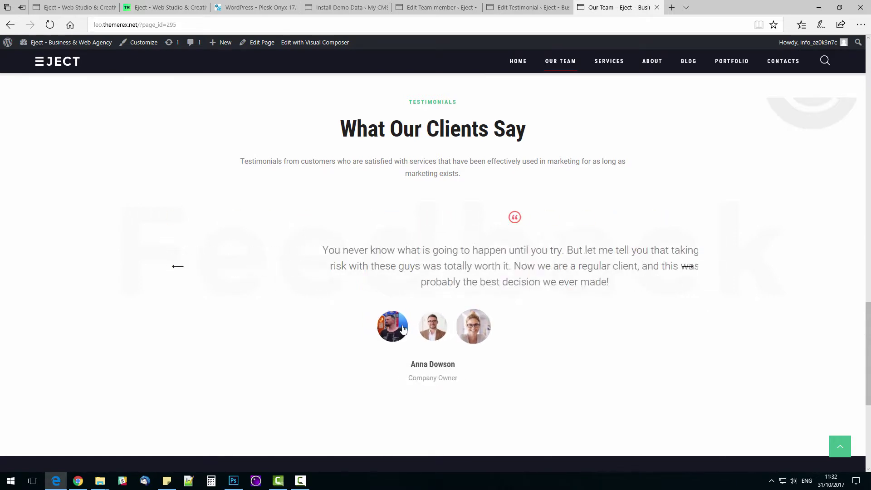
pyautogui.click(385, 336)
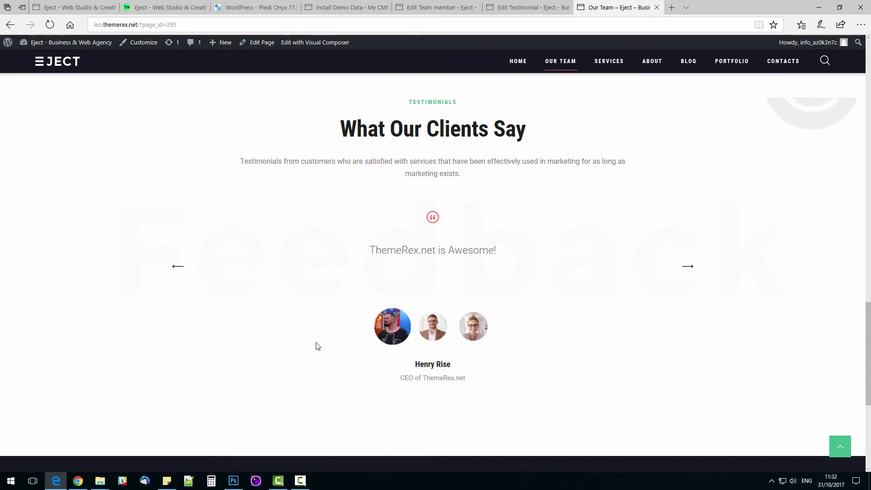
pyautogui.scroll(-2, 318, 346)
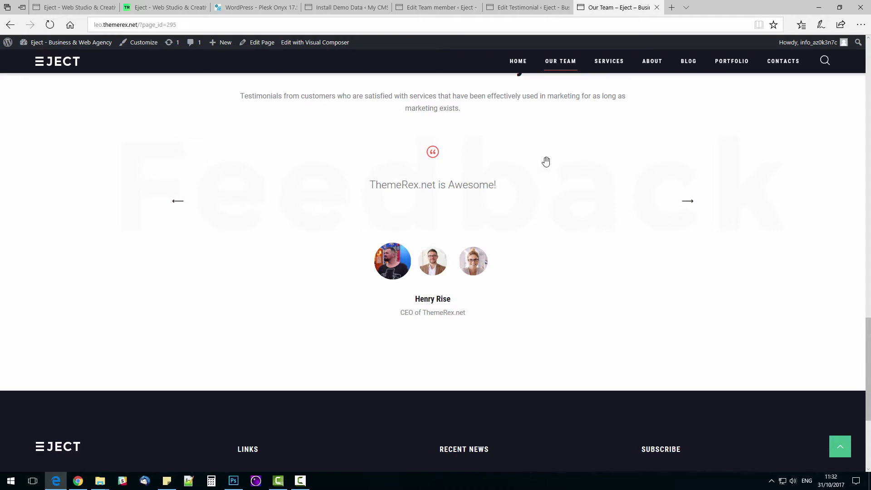
# Step: Go to SERVICES and view the Website Design, Customer Support and Development columns
pyautogui.click(608, 61)
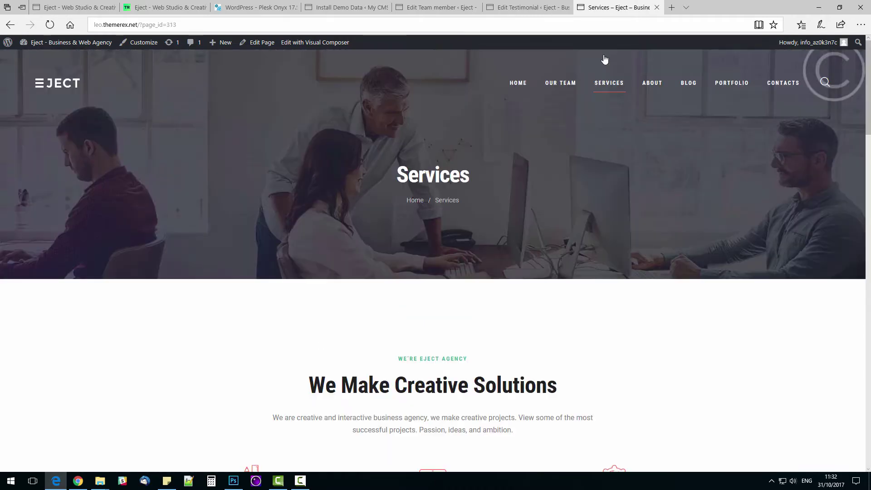
pyautogui.scroll(-3, 677, 322)
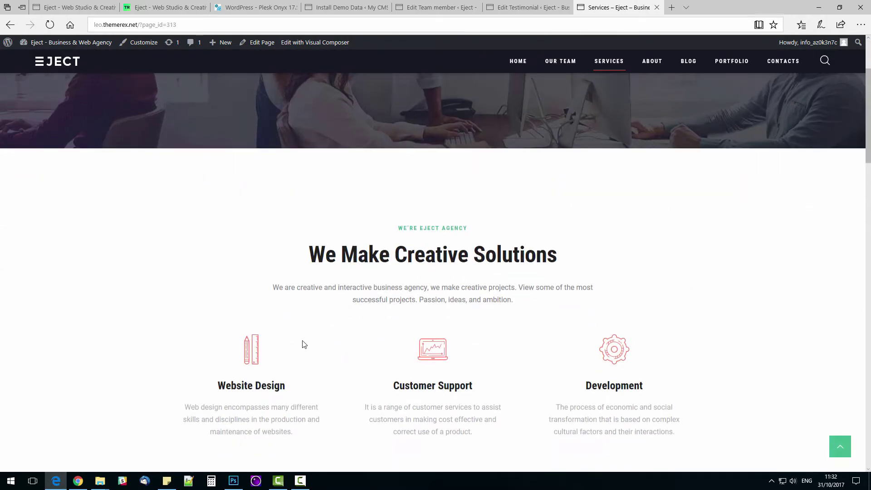
pyautogui.scroll(-3, 595, 352)
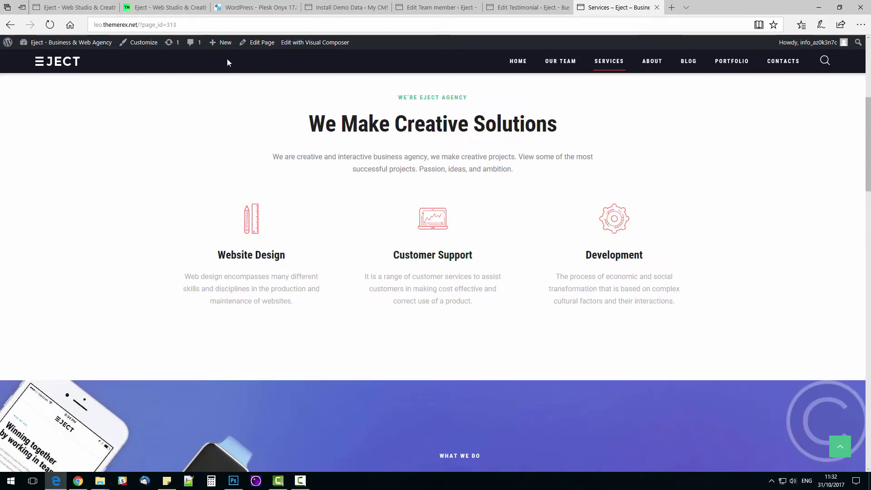
# Step: Create a service titled SEO with the pasted Google rankings description in the Services group
pyautogui.moveTo(224, 44)
pyautogui.click(222, 106)
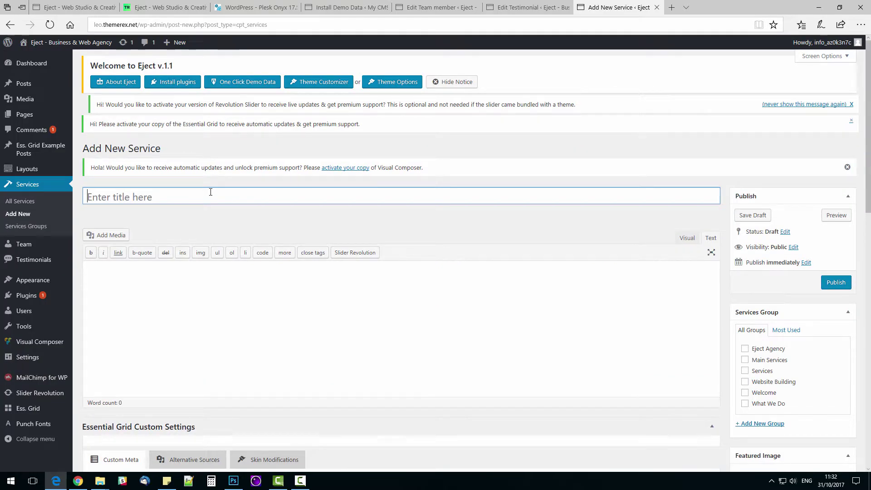
pyautogui.press('Tab')
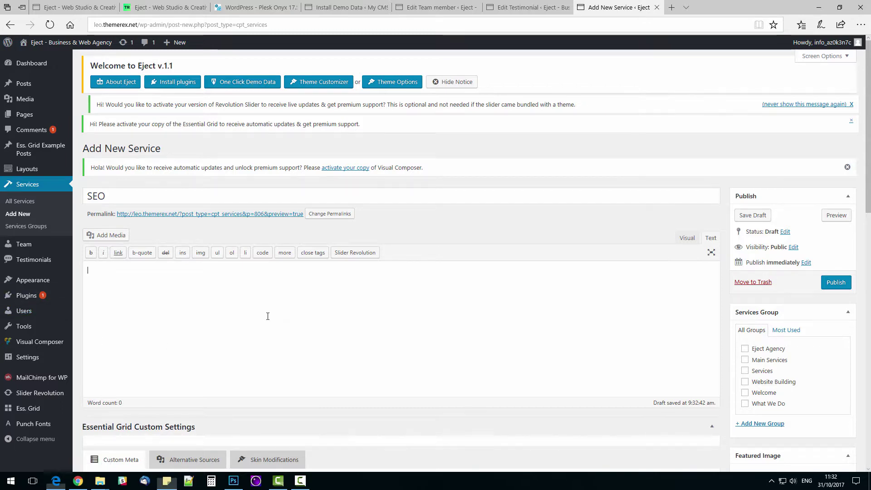
pyautogui.write("Increase Your Position in Google's Organic Results by ordering our SEO services. We add Backlinks, Blog Posts and Press Releases to increase your site's presence.")
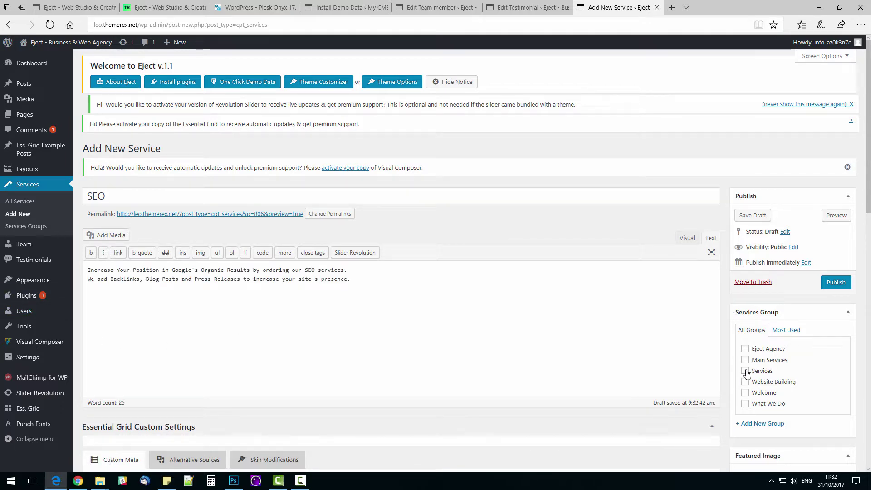
pyautogui.click(745, 372)
pyautogui.scroll(-4, 376, 329)
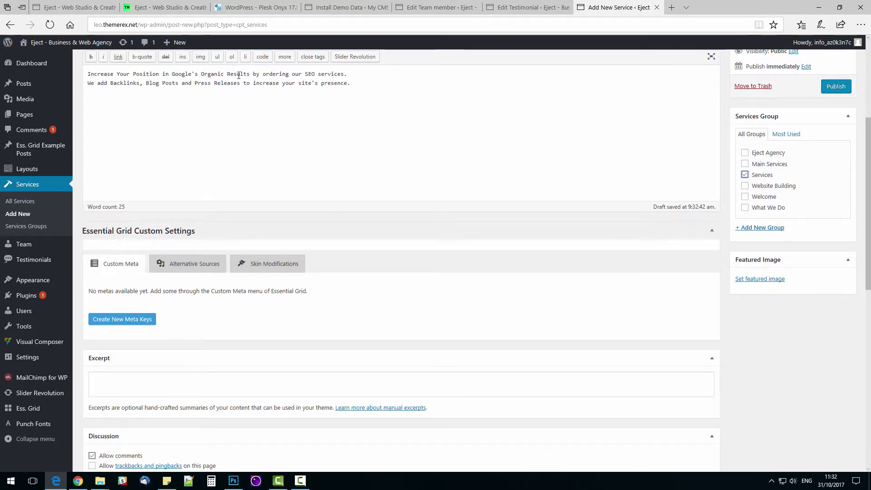
# Step: Set the excerpt to "Increase Your Position in Google's Organic Results"
pyautogui.moveTo(241, 74); pyautogui.dragTo(87, 74)
pyautogui.hotkey('ctrl', 'c')
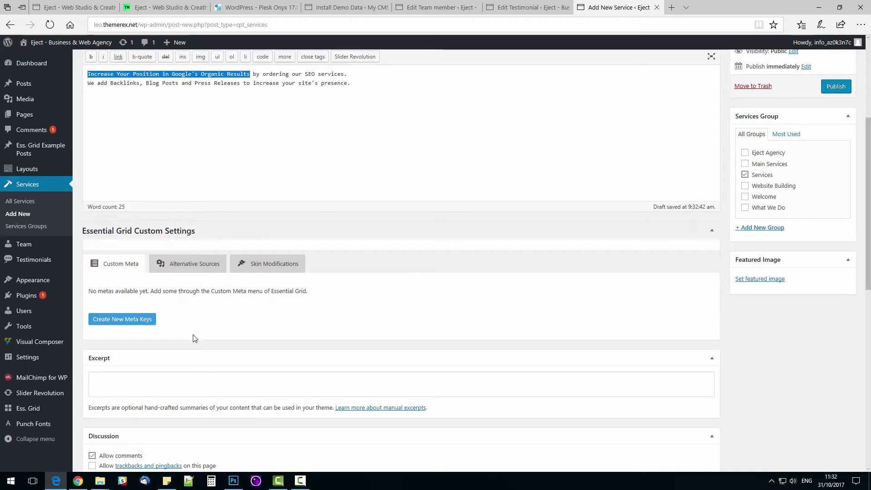
pyautogui.click(290, 377)
pyautogui.hotkey('ctrl', 'v')
pyautogui.scroll(-1, 299, 338)
pyautogui.scroll(-2, 297, 331)
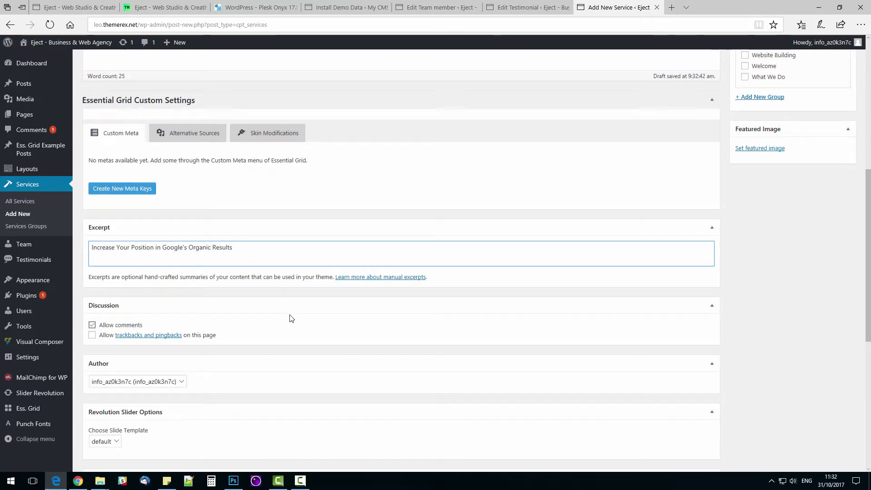
pyautogui.scroll(-2, 292, 318)
pyautogui.scroll(-3, 290, 317)
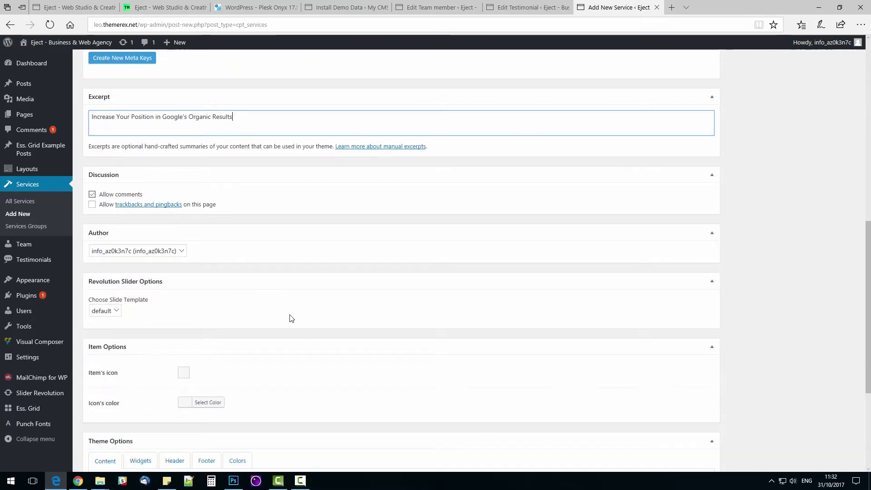
# Step: Give the service the magnifier icon, found by searching 'se'
pyautogui.click(181, 309)
pyautogui.click(192, 321)
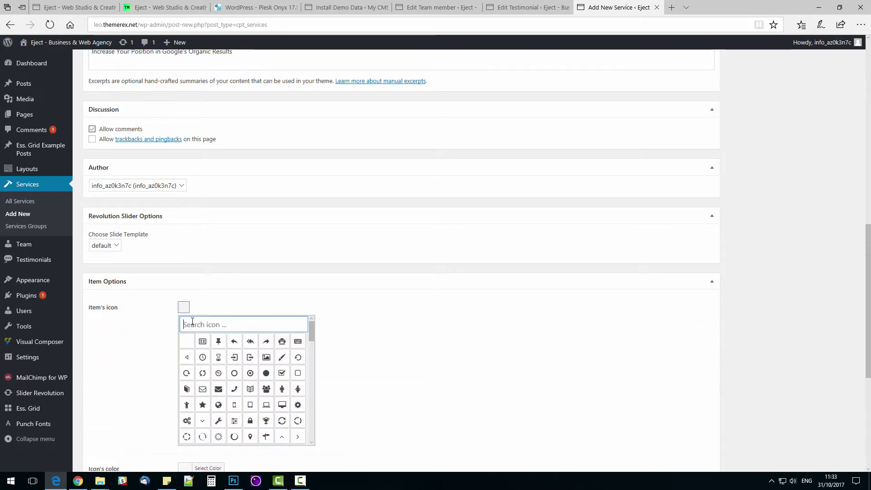
pyautogui.write('s')
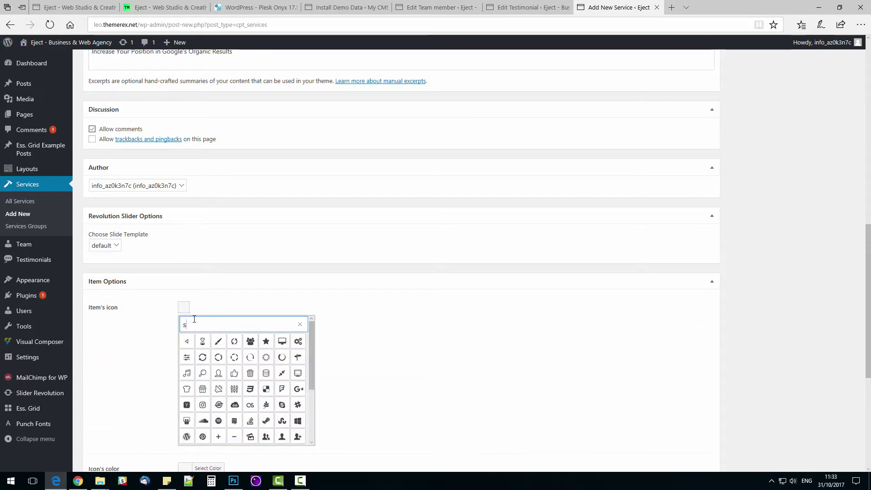
pyautogui.write('e')
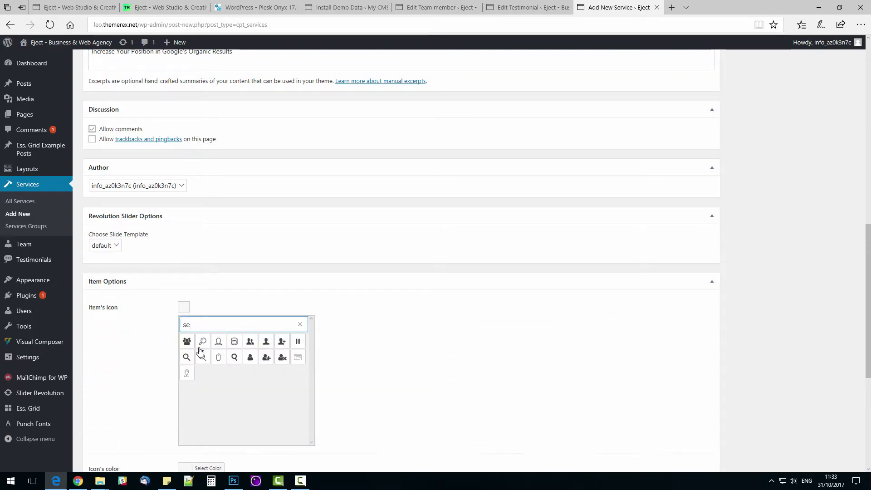
pyautogui.click(201, 341)
pyautogui.scroll(-3, 260, 339)
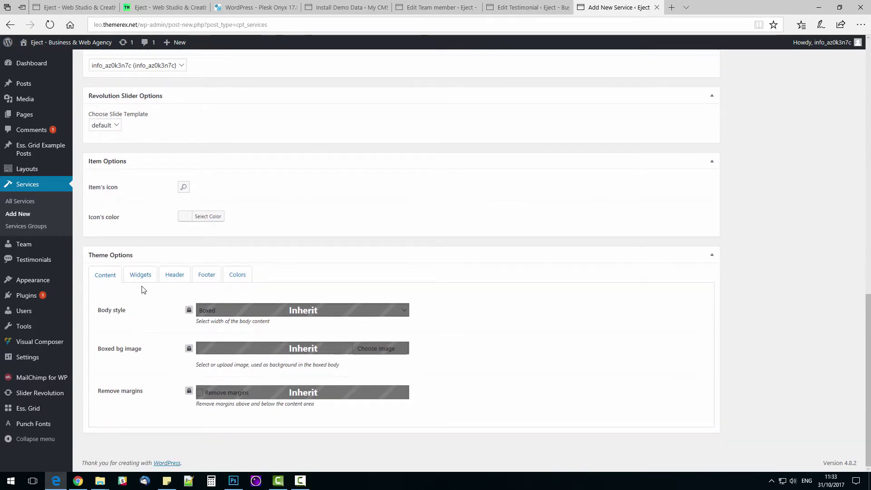
# Step: In the Widgets options, set sidebar position Right and sidebar widgets to Sidebar Widgets
pyautogui.click(140, 275)
pyautogui.click(189, 309)
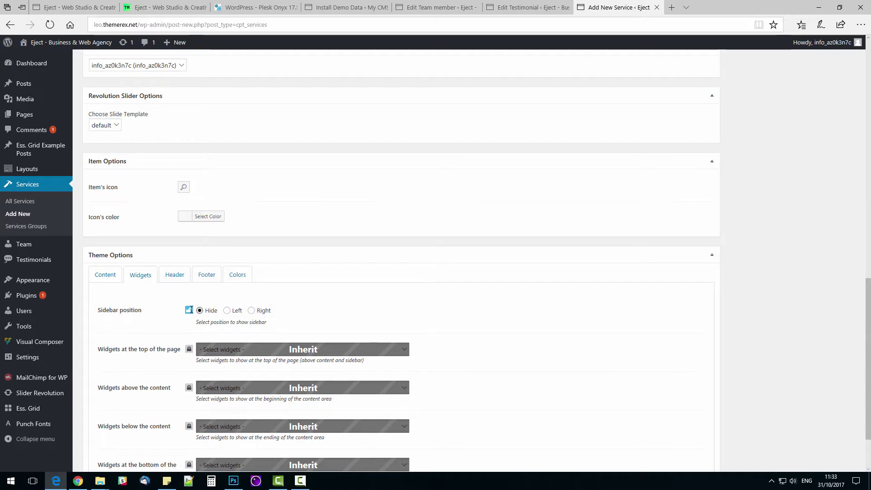
pyautogui.click(250, 310)
pyautogui.click(189, 349)
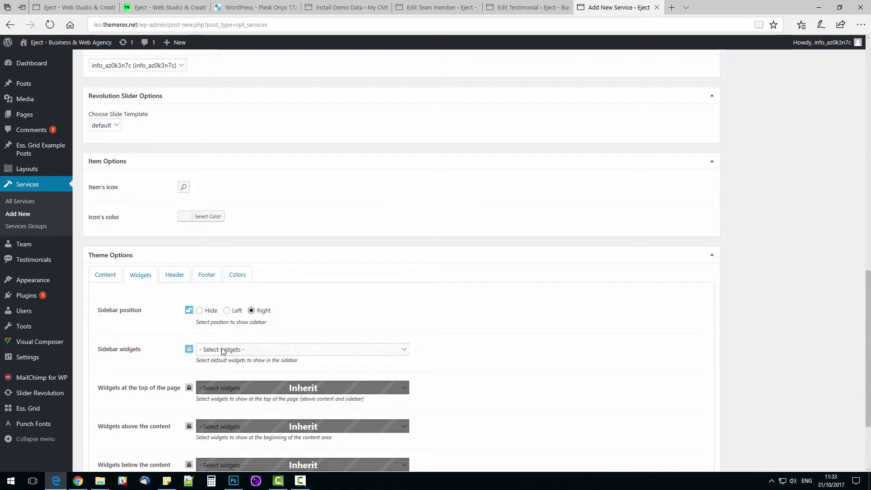
pyautogui.click(222, 350)
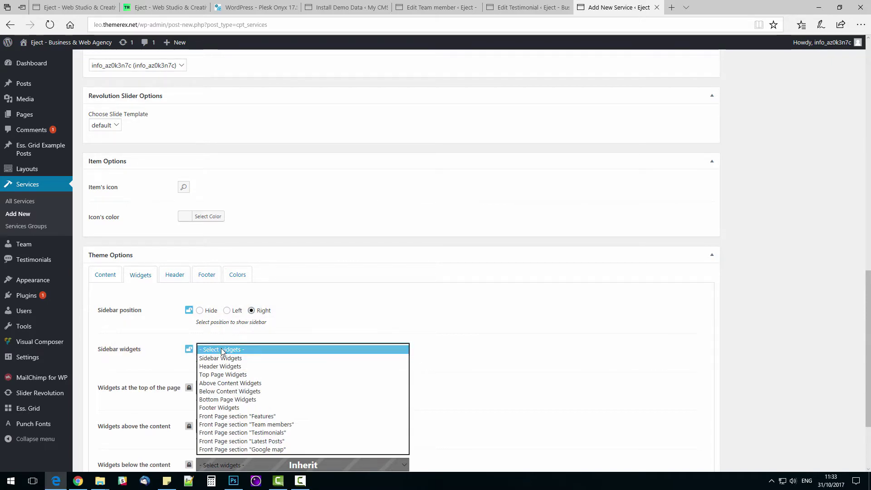
pyautogui.click(221, 358)
pyautogui.scroll(3, 472, 359)
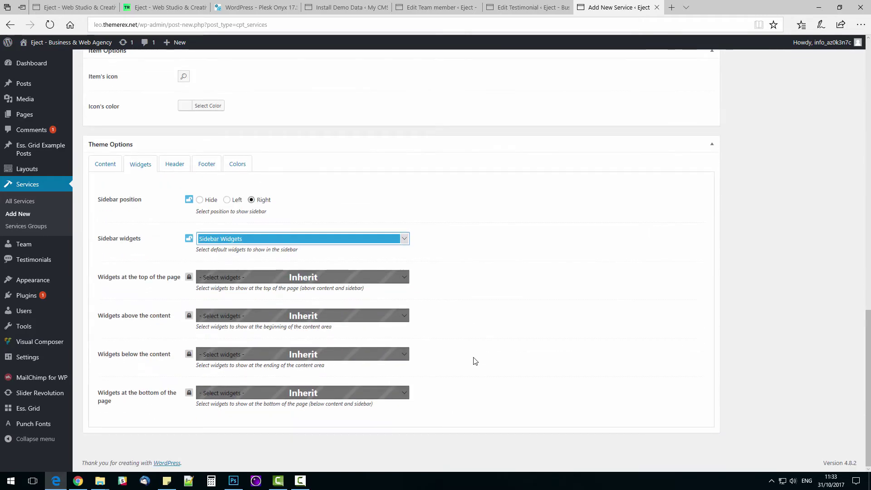
pyautogui.scroll(10, 605, 367)
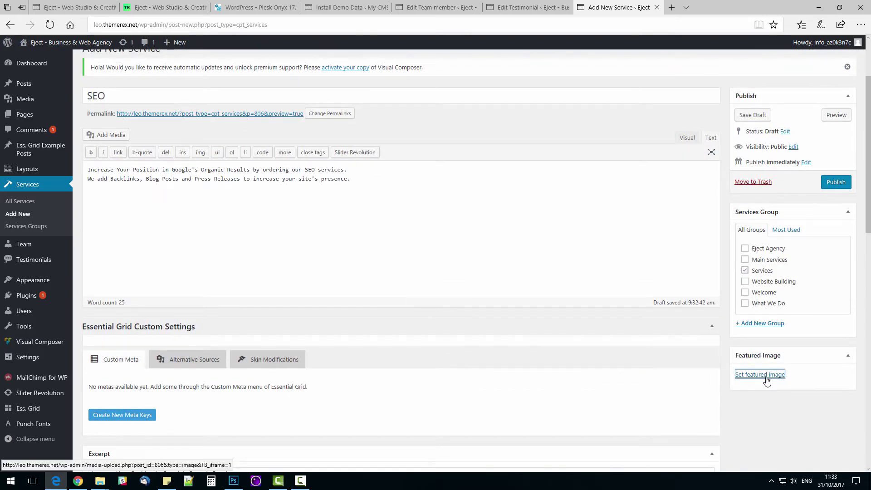
# Step: Upload the seo image from Desktop\eject as the SEO service's featured image, then publish the service
pyautogui.click(766, 379)
pyautogui.click(52, 86)
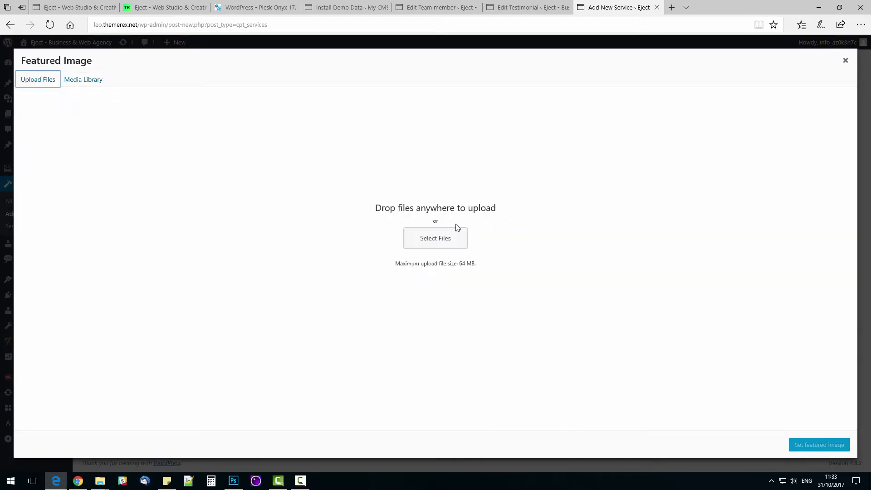
pyautogui.click(445, 241)
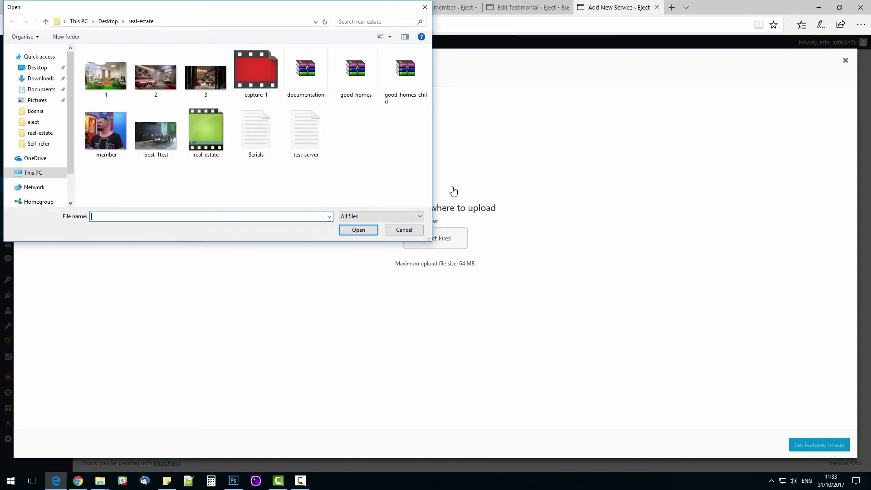
pyautogui.click(108, 22)
pyautogui.doubleClick(204, 75)
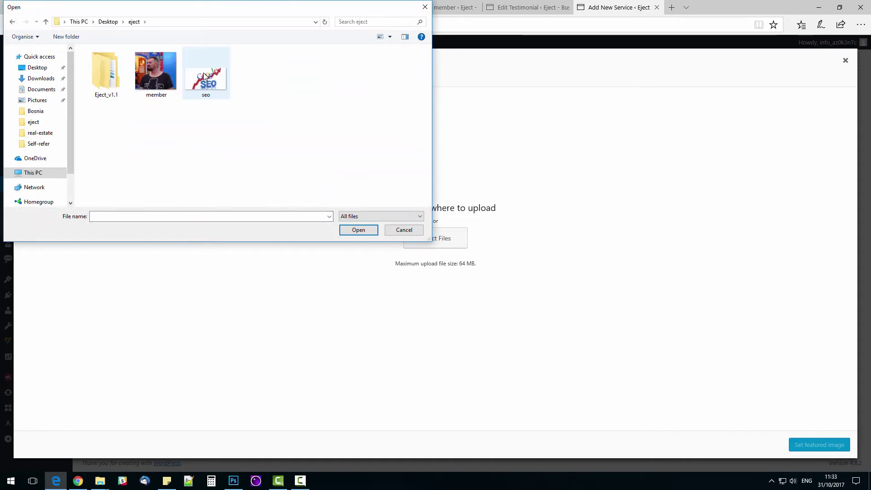
pyautogui.doubleClick(205, 75)
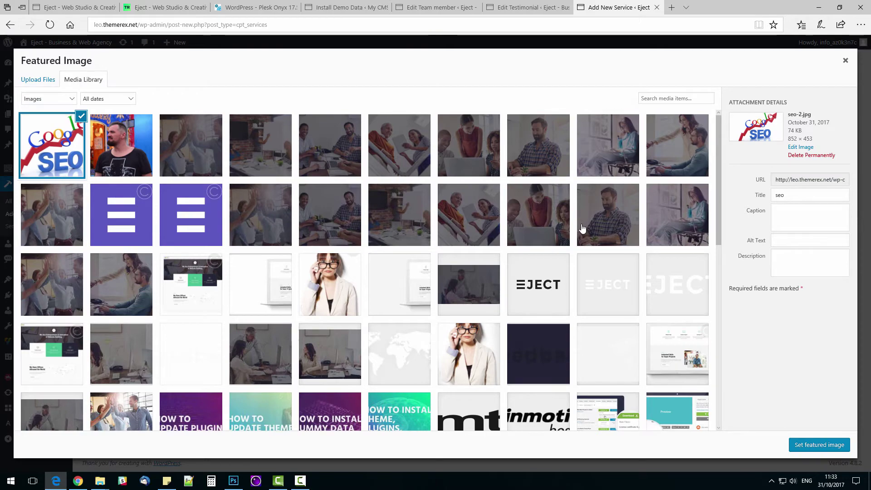
pyautogui.click(819, 445)
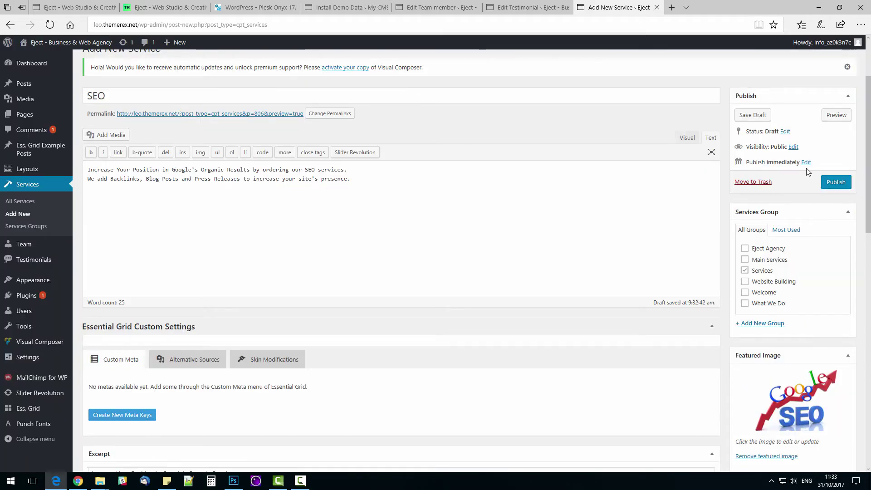
pyautogui.click(836, 183)
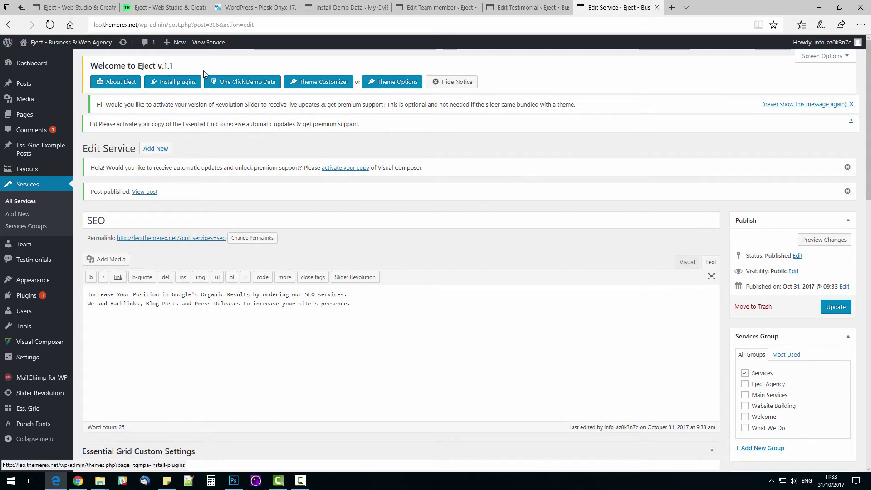
pyautogui.click(210, 44)
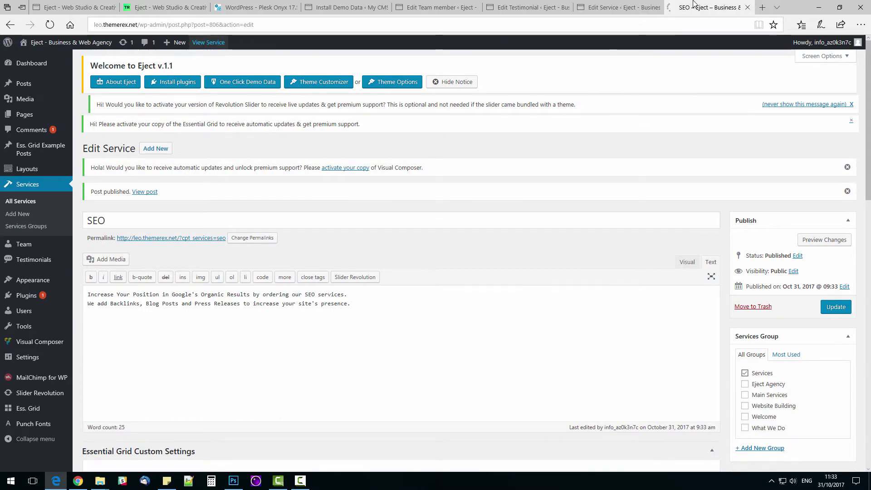
pyautogui.scroll(-10, 554, 181)
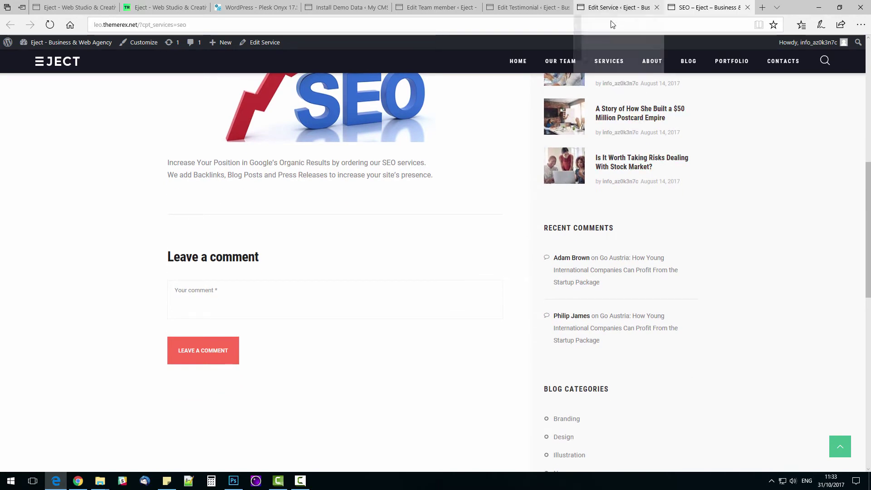
pyautogui.scroll(5, 600, 110)
pyautogui.click(611, 64)
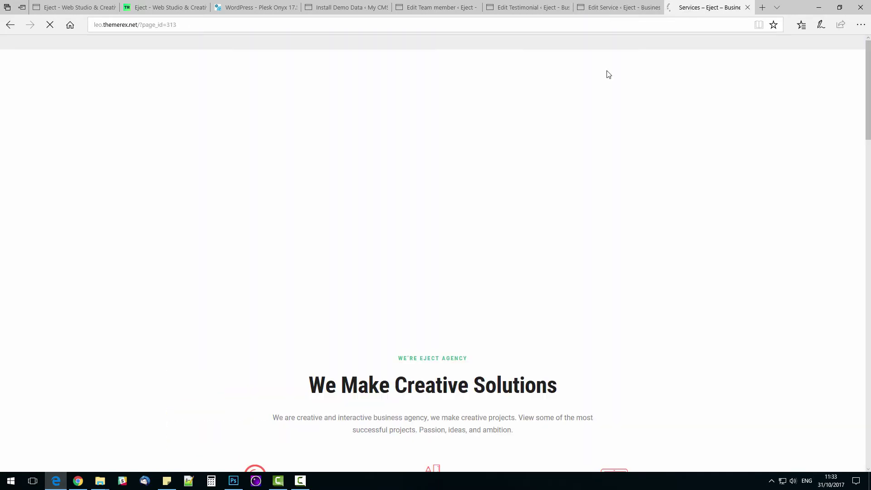
pyautogui.scroll(-7, 620, 186)
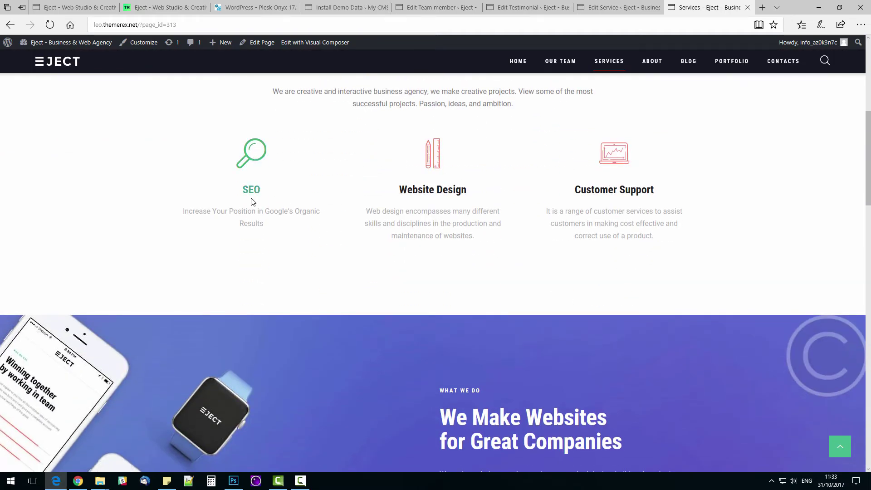
pyautogui.scroll(6, 261, 222)
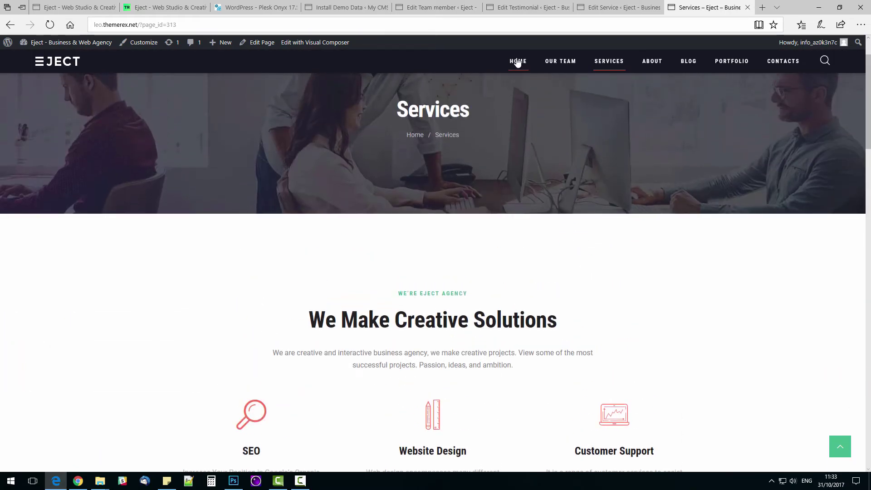
pyautogui.click(517, 62)
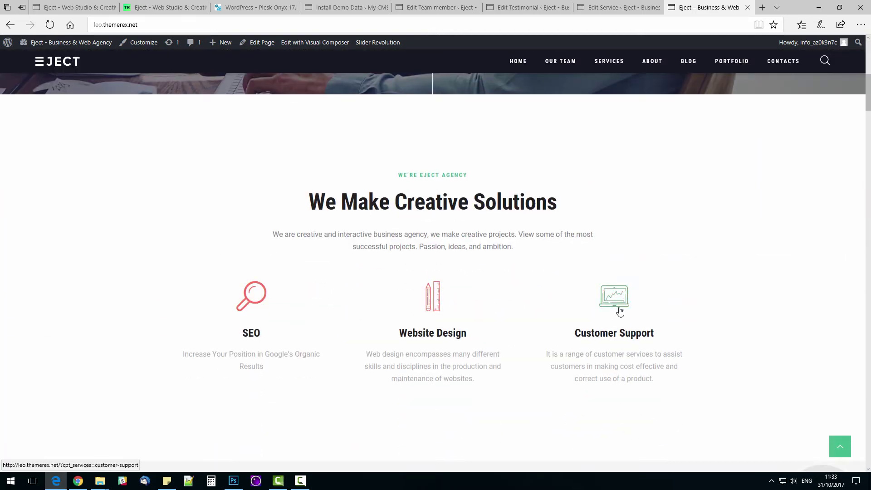
pyautogui.scroll(-8, 619, 312)
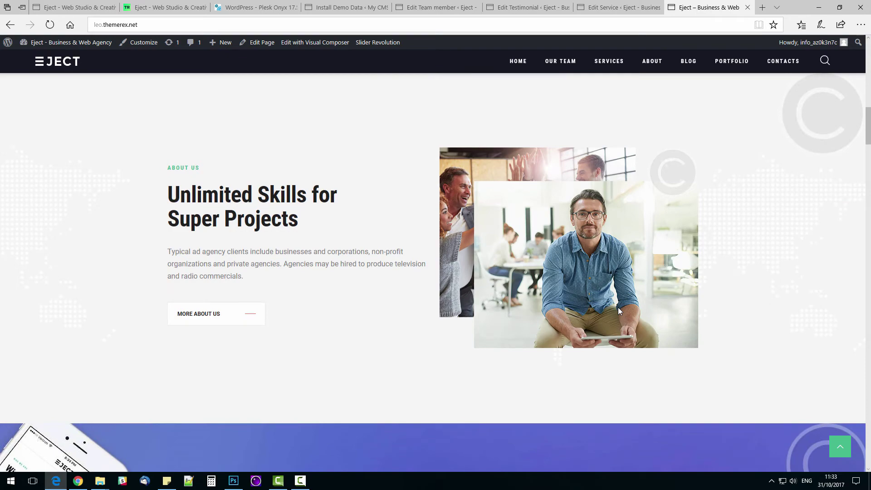
pyautogui.scroll(-3, 614, 306)
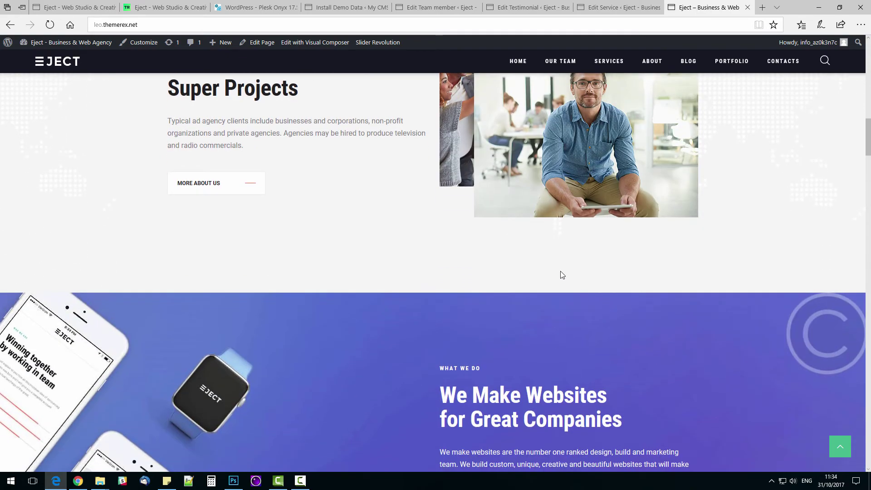
pyautogui.scroll(-10, 540, 247)
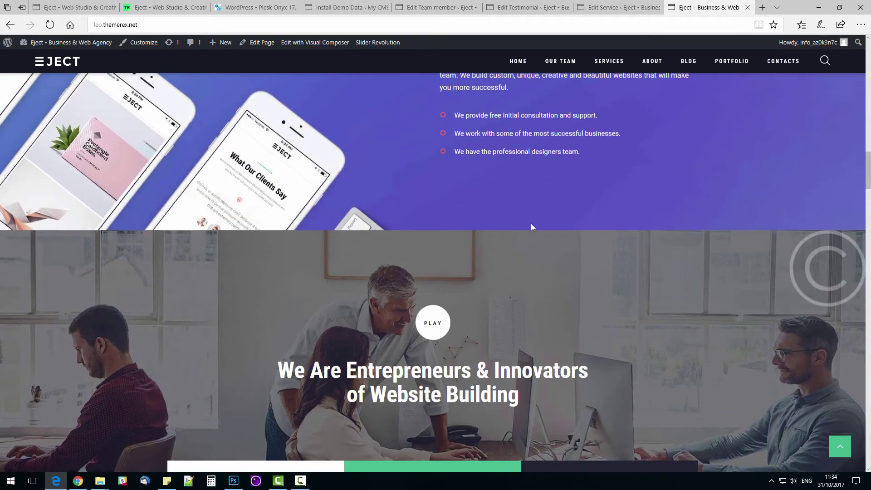
pyautogui.scroll(-15, 532, 226)
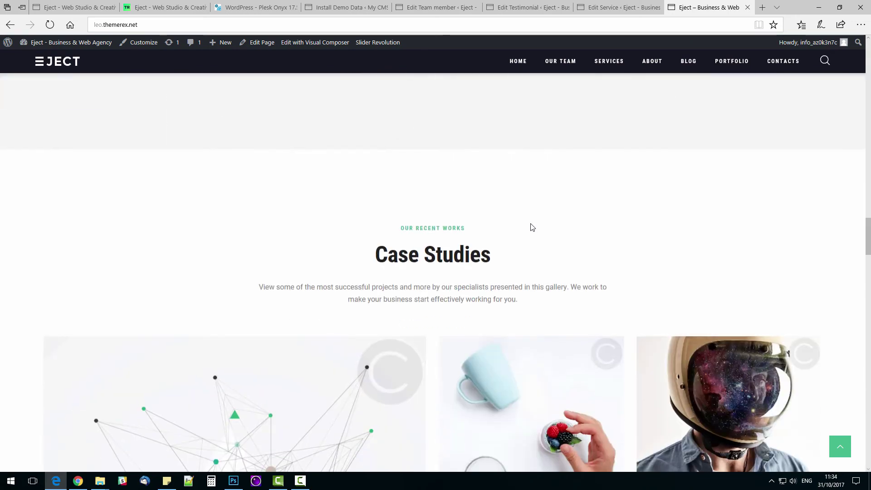
pyautogui.scroll(-15, 532, 227)
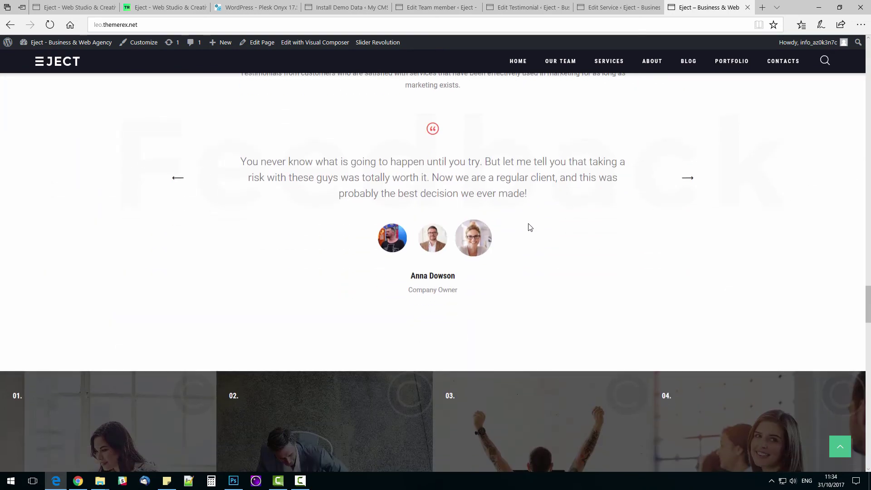
pyautogui.scroll(-5, 529, 228)
pyautogui.scroll(-9, 526, 227)
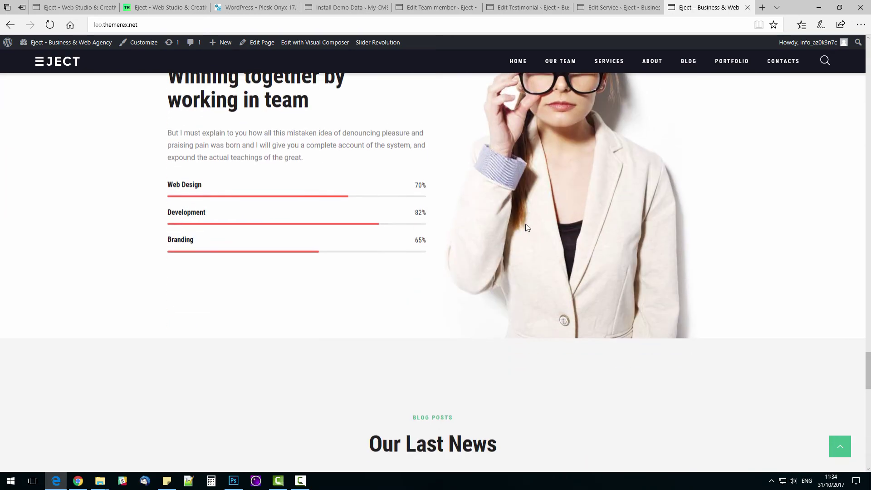
pyautogui.scroll(-14, 526, 227)
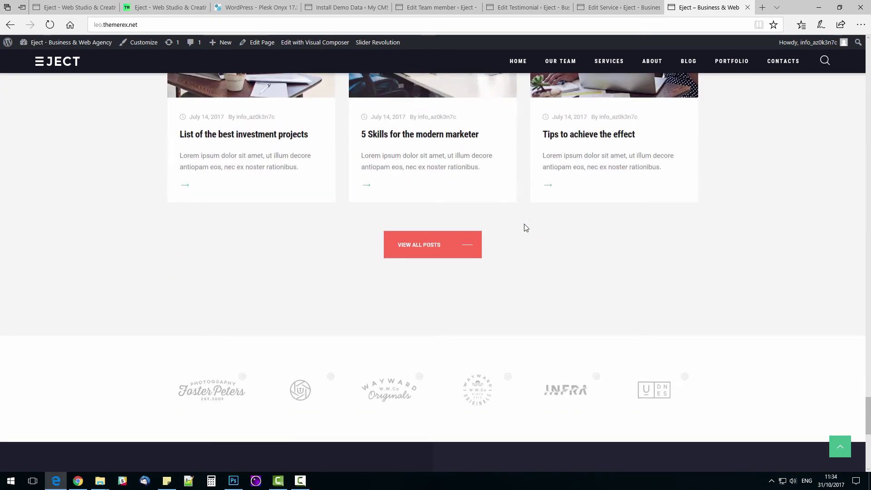
pyautogui.scroll(-2, 525, 228)
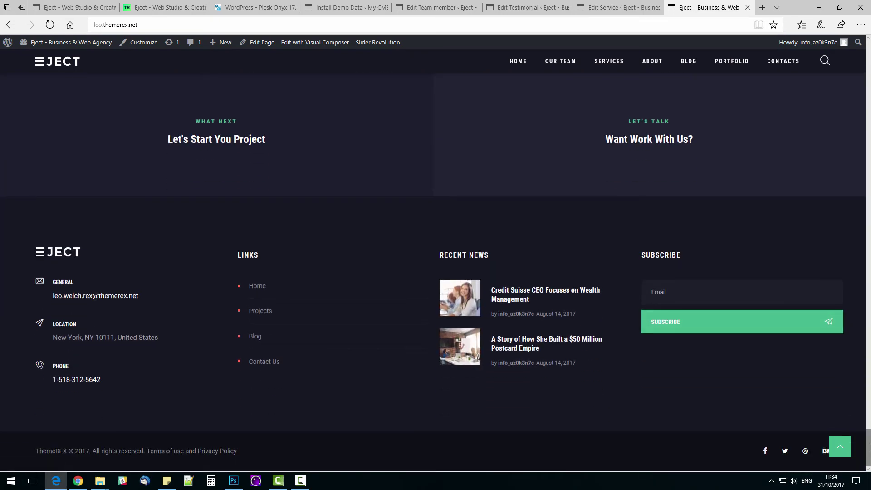
pyautogui.moveTo(867, 447); pyautogui.dragTo(845, 56)
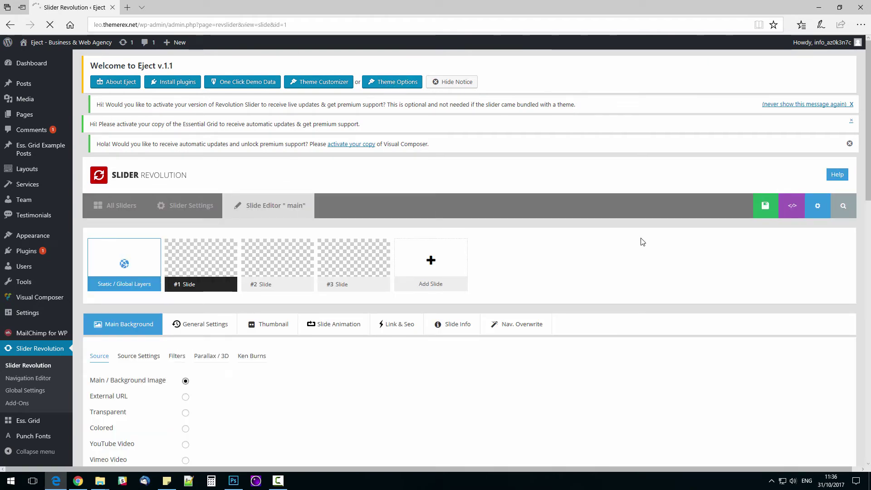
# Step: Review slide #1's General, Thumbnail, Transition, Link & SEO, Info and Navigation settings
pyautogui.scroll(-3, 642, 242)
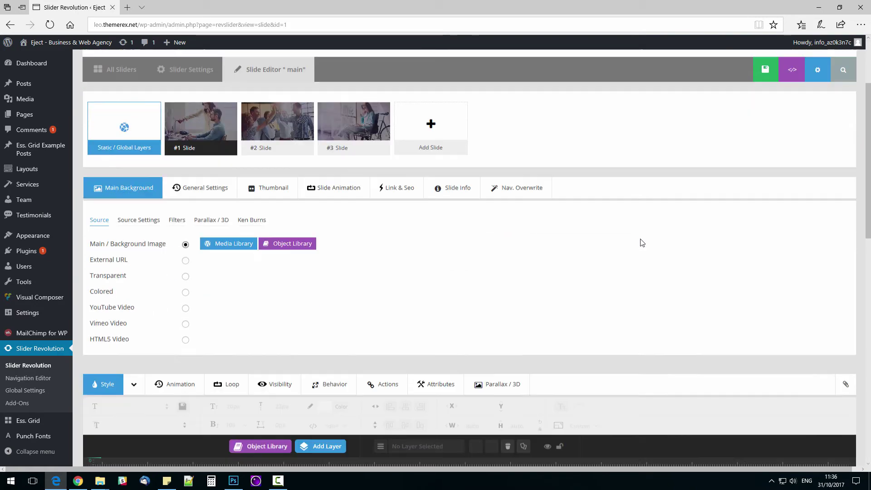
pyautogui.scroll(-2, 642, 241)
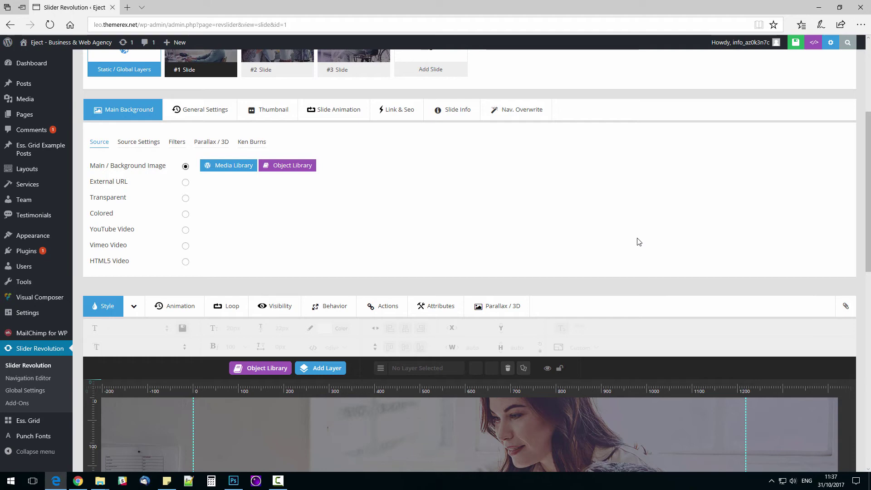
pyautogui.click(196, 119)
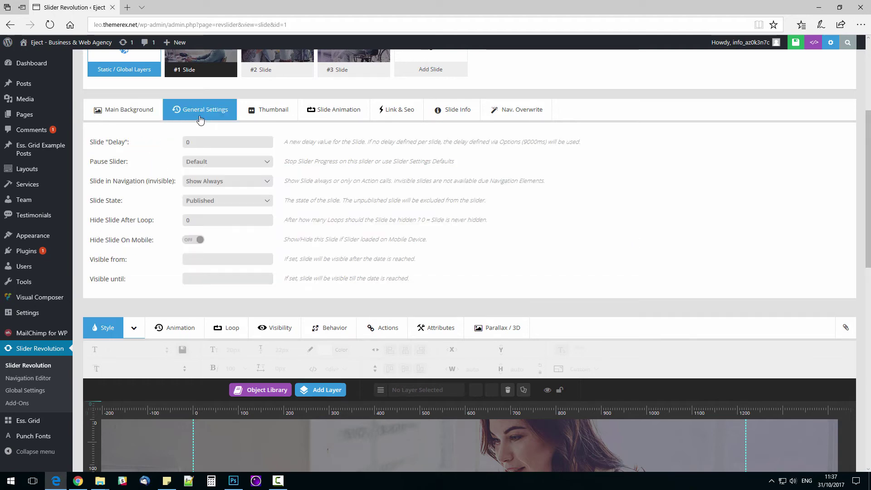
pyautogui.click(273, 111)
pyautogui.click(333, 109)
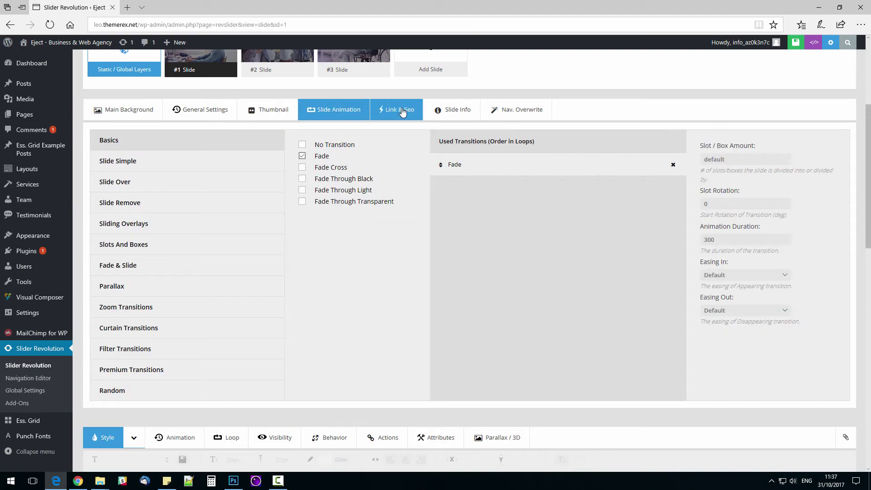
pyautogui.click(397, 109)
pyautogui.click(445, 112)
pyautogui.click(490, 119)
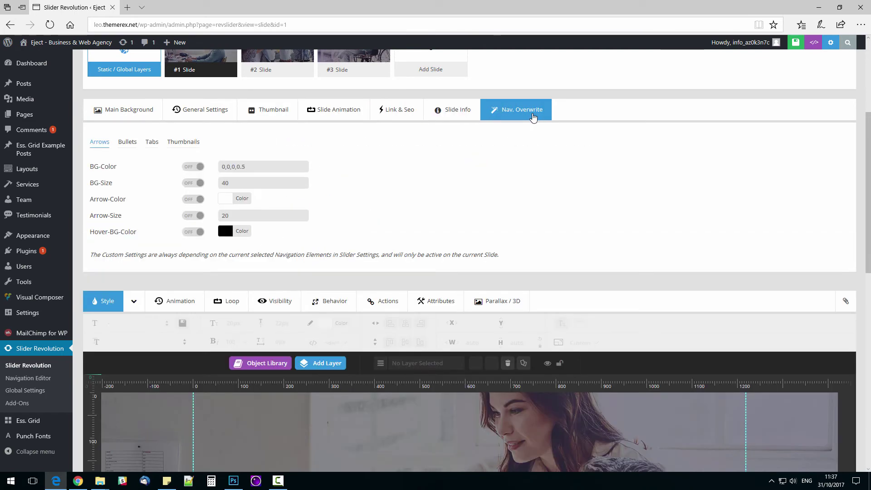
pyautogui.click(138, 114)
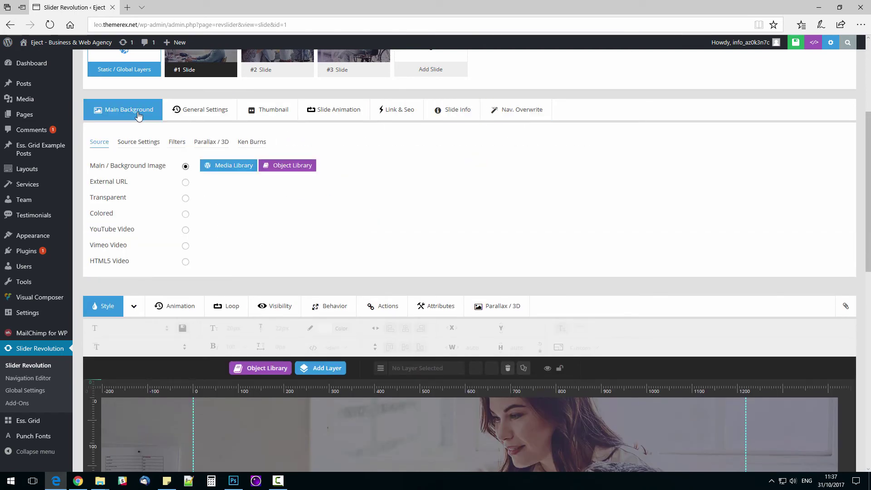
# Step: Review the layer's Animation, Loop, Visibility, Behavior, Actions and Style settings
pyautogui.scroll(-4, 216, 254)
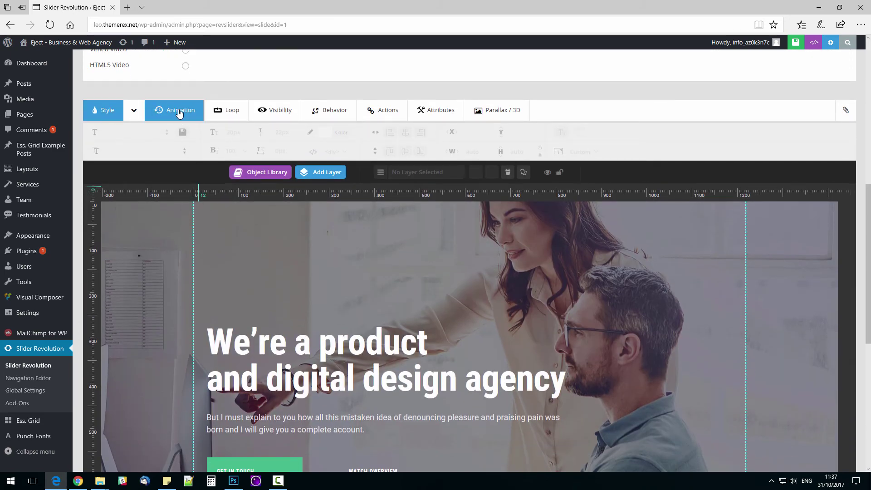
pyautogui.click(179, 111)
pyautogui.click(226, 111)
pyautogui.click(277, 111)
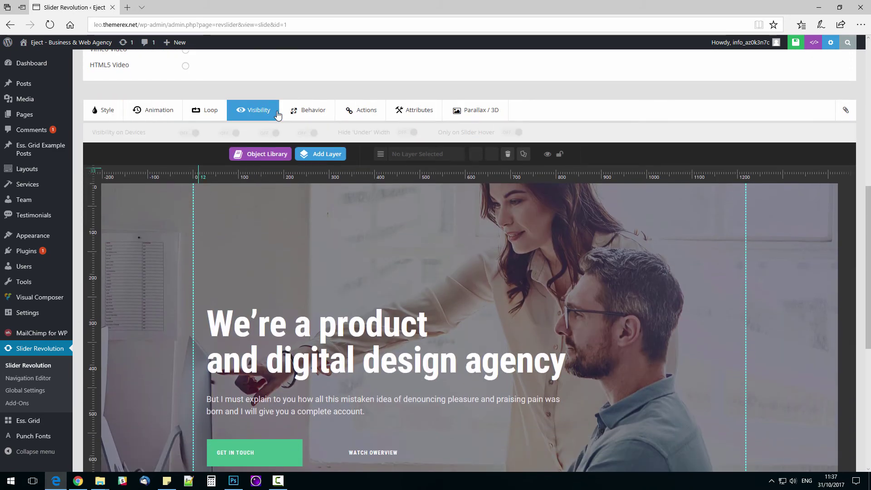
pyautogui.click(312, 112)
pyautogui.click(356, 112)
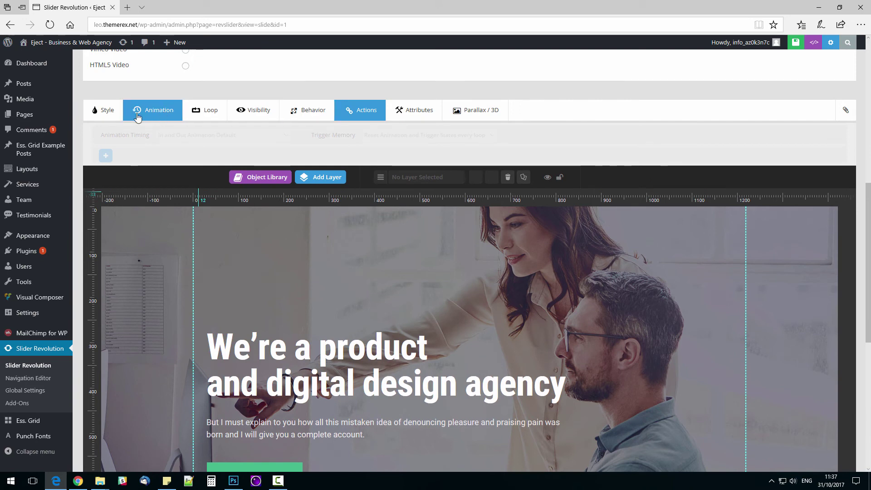
pyautogui.click(104, 113)
pyautogui.scroll(-1, 355, 297)
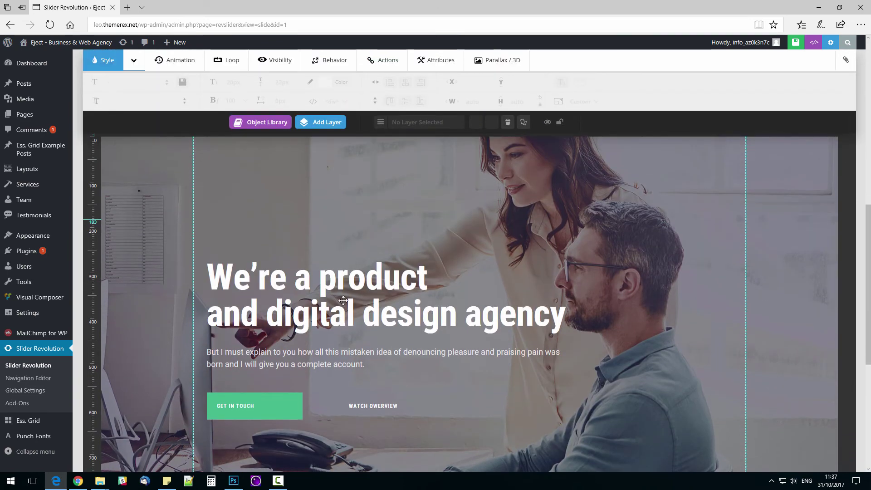
# Step: Move the headline layer up and edit it to read 'We're awesome digital design agency'
pyautogui.click(355, 297)
pyautogui.moveTo(355, 297); pyautogui.dragTo(352, 222)
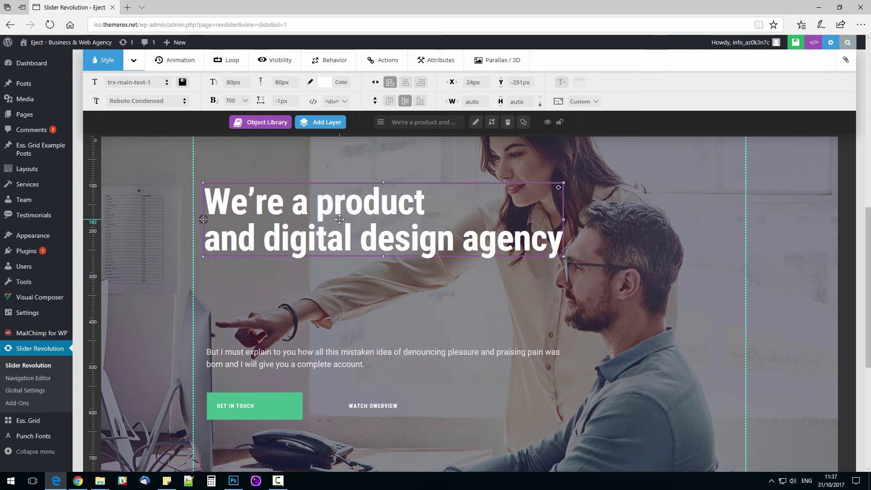
pyautogui.doubleClick(339, 219)
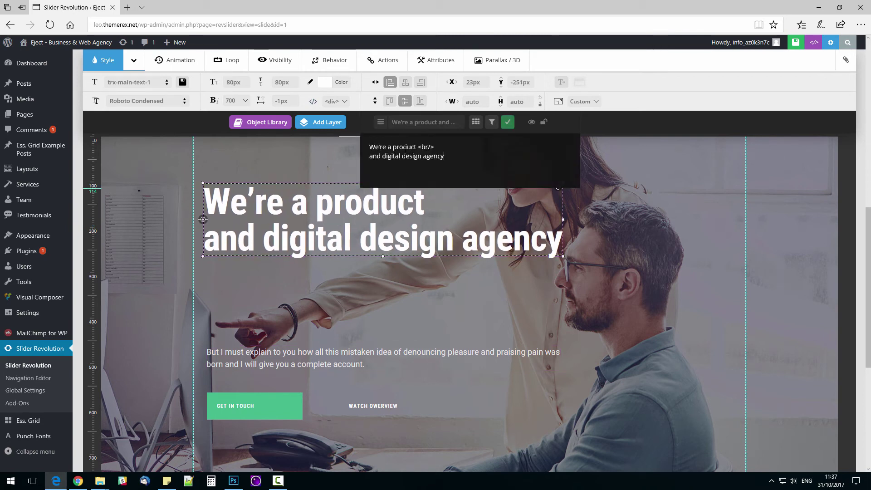
pyautogui.doubleClick(402, 147)
pyautogui.press('BackSpace')
pyautogui.press('BackSpace')
pyautogui.write('wesome')
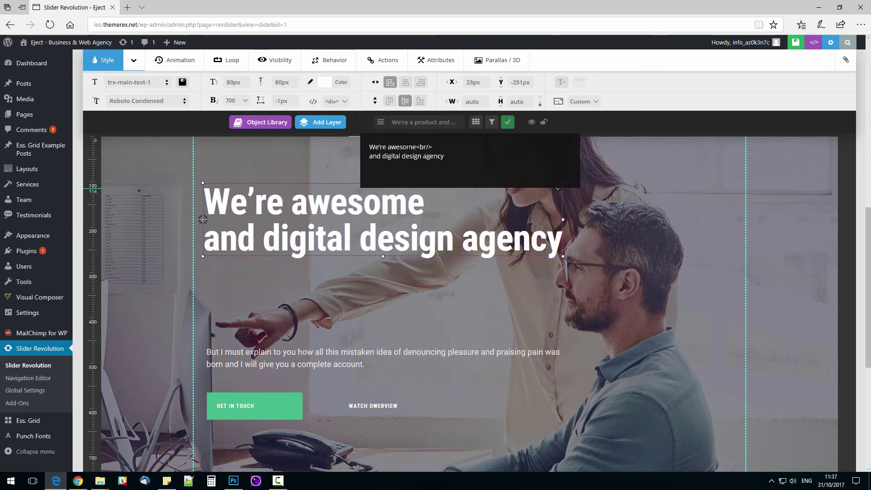
pyautogui.doubleClick(375, 156)
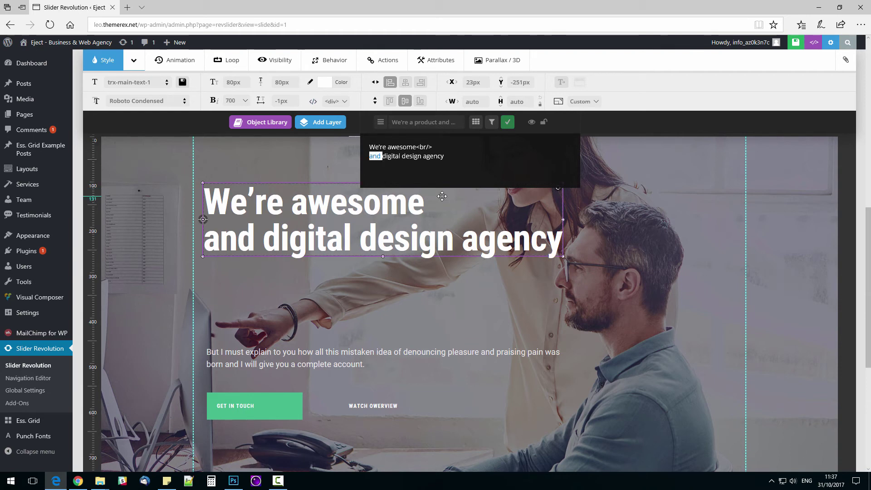
pyautogui.press('BackSpace')
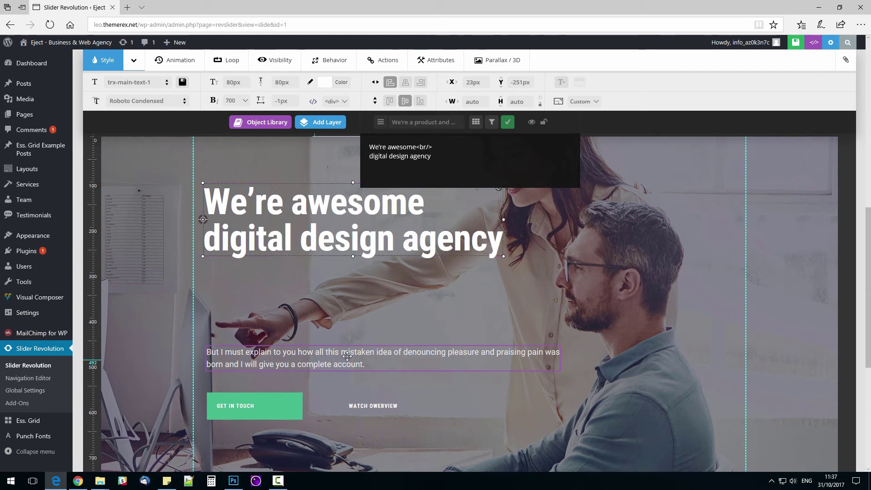
# Step: Drag the paragraph layer up and to the right on the slide
pyautogui.click(354, 356)
pyautogui.moveTo(353, 356); pyautogui.dragTo(480, 325)
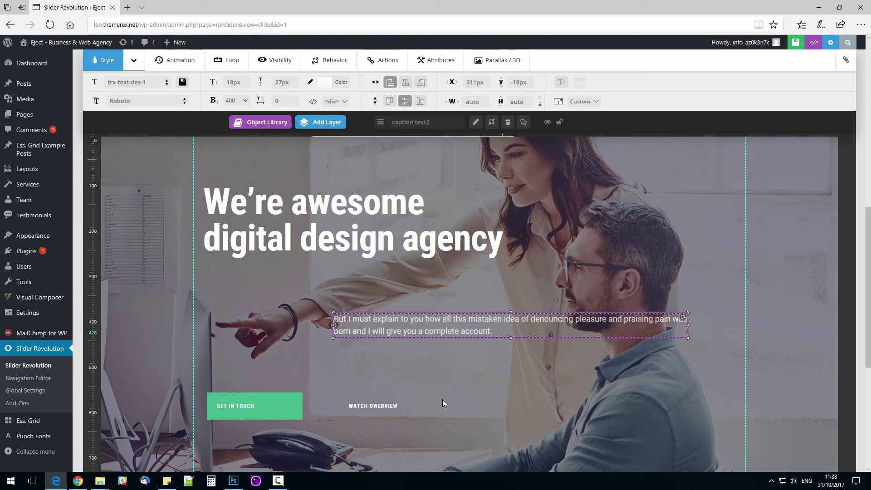
pyautogui.scroll(-5, 261, 339)
pyautogui.scroll(-1, 262, 339)
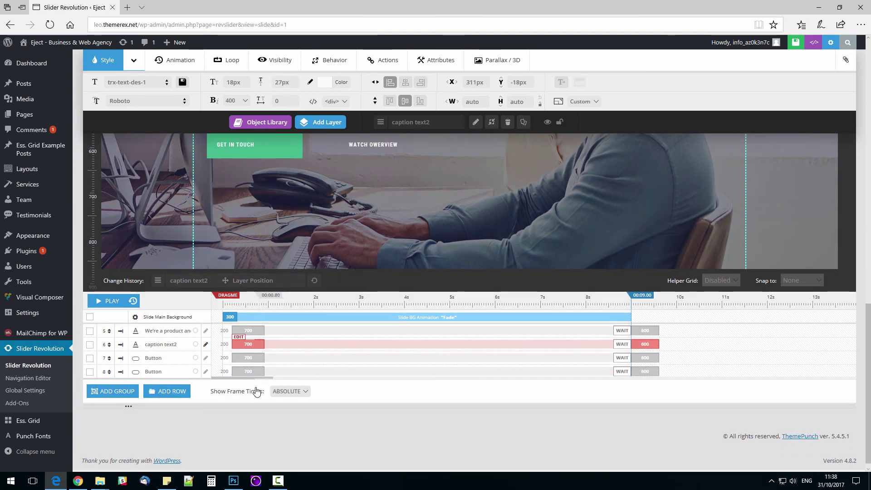
pyautogui.scroll(8, 442, 255)
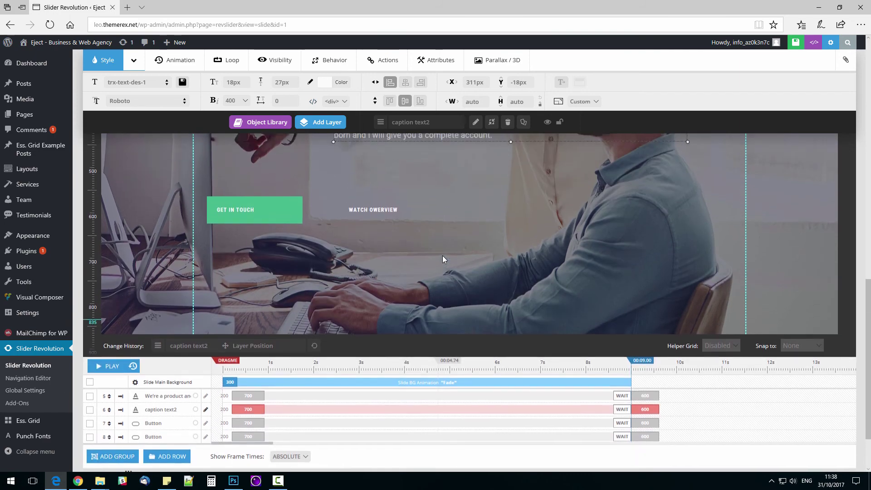
pyautogui.scroll(7, 334, 323)
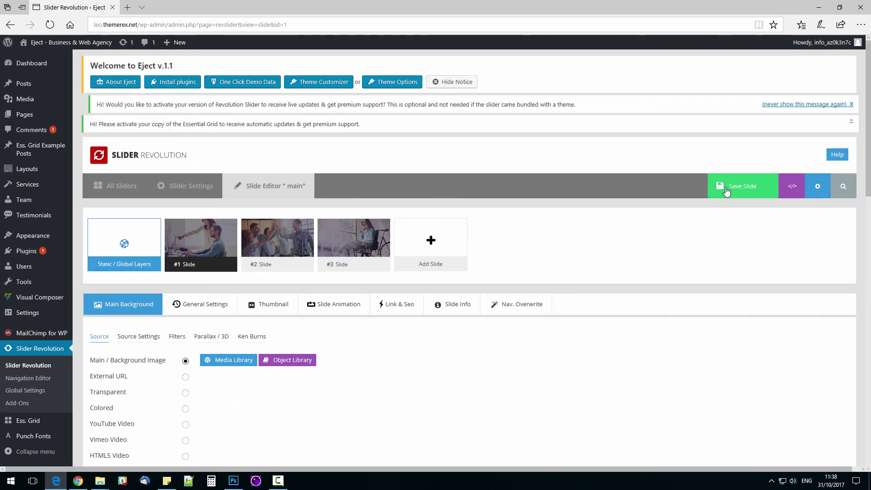
# Step: Save the slide, then open Visit Site from the admin bar in a new tab and switch to it
pyautogui.click(726, 190)
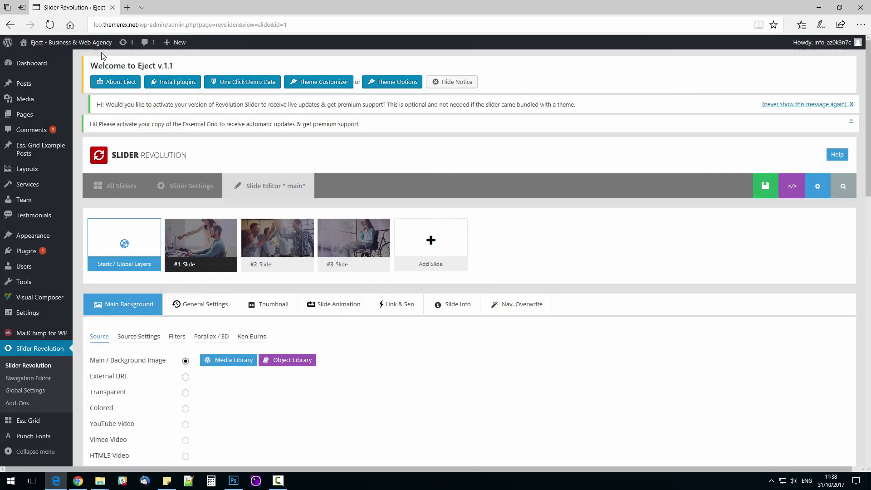
pyautogui.moveTo(96, 52)
pyautogui.middleClick(64, 63)
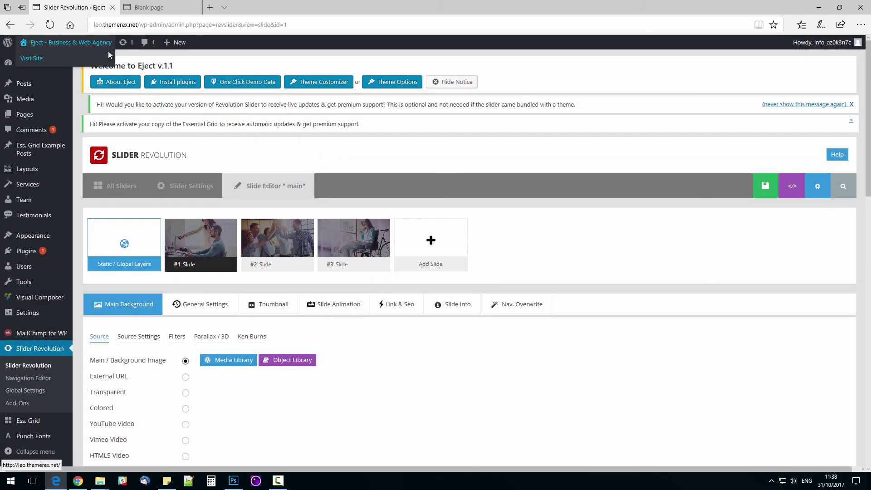
pyautogui.click(168, 7)
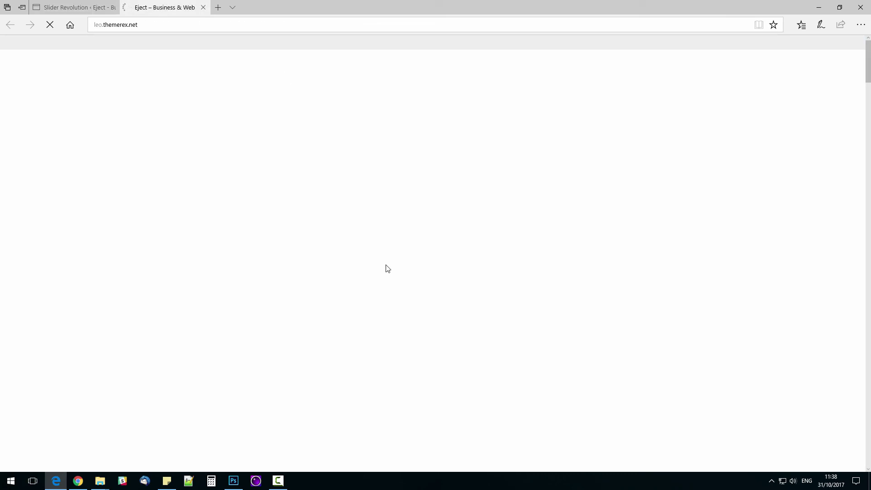